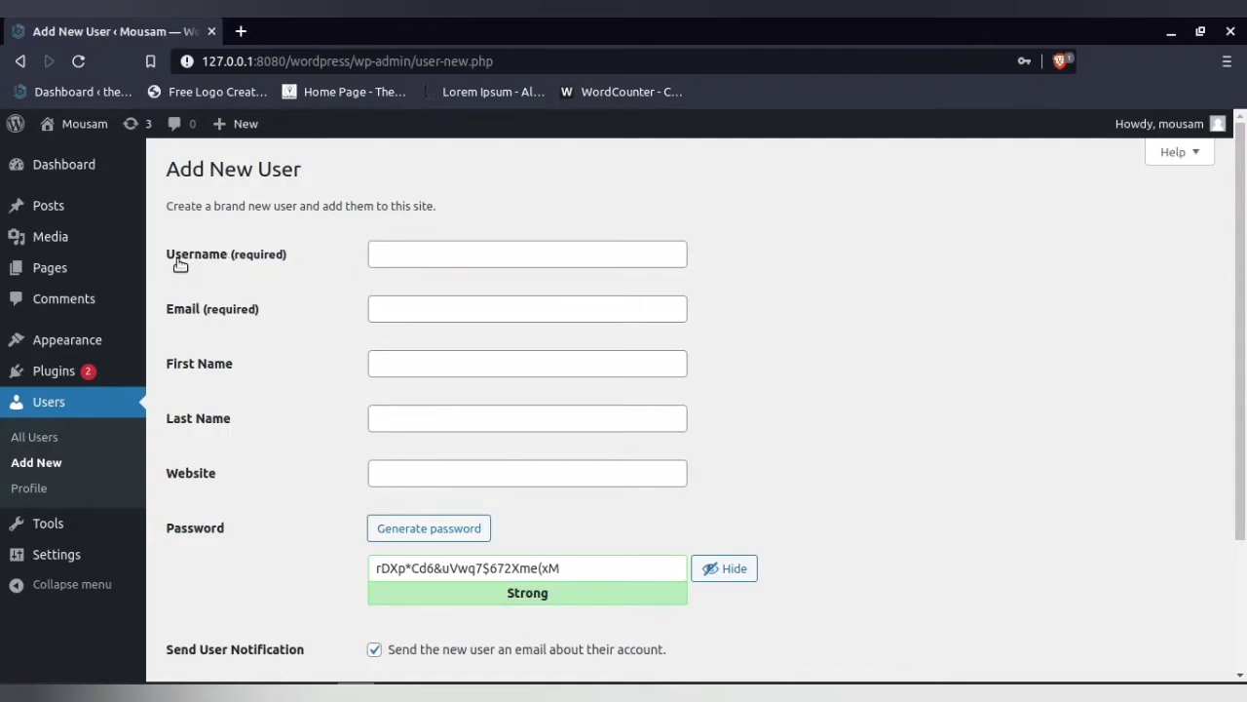
# Enter the new user's username, e-mail address, first name and last name, leaving Website empty
pyautogui.click(404, 254)
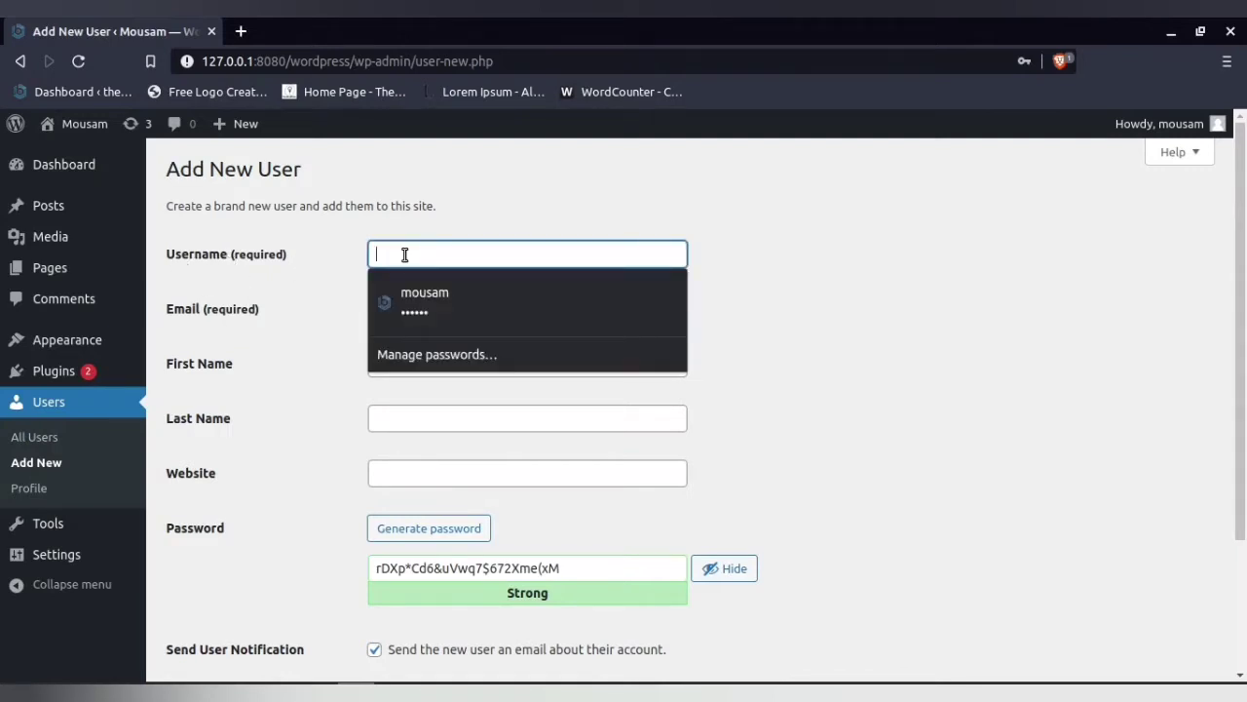
pyautogui.write('qqqqqqqqq')
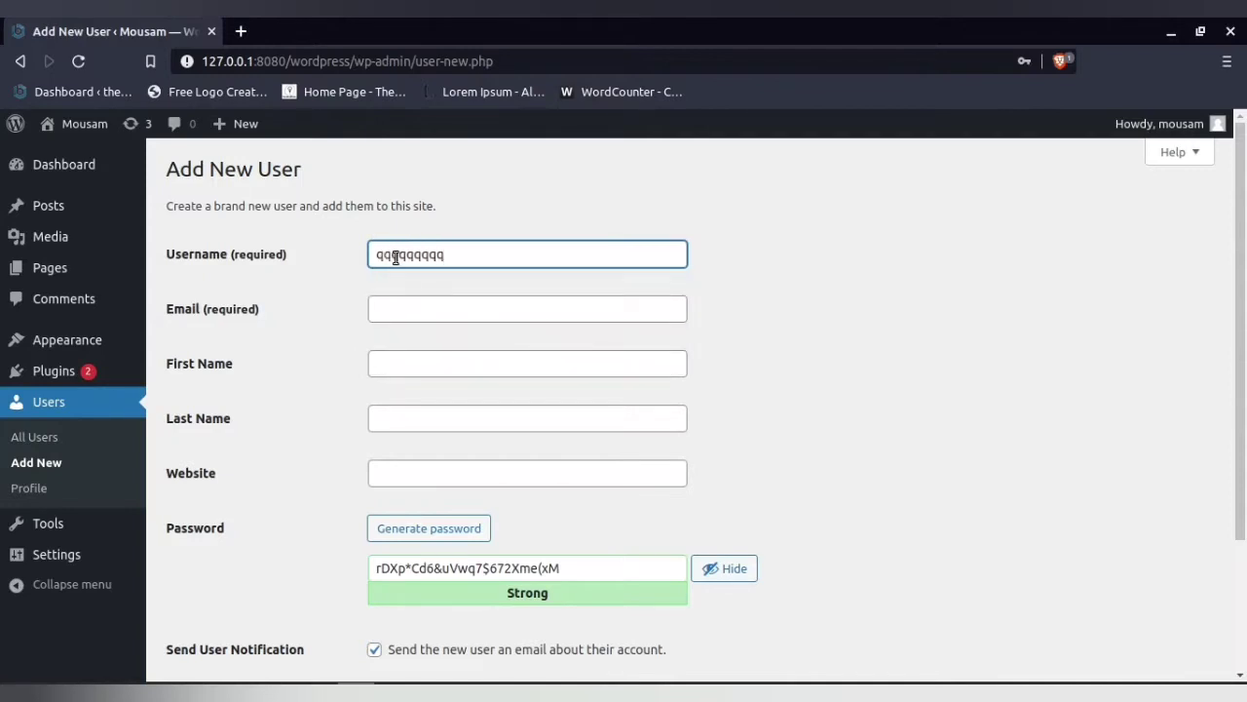
pyautogui.click(392, 309)
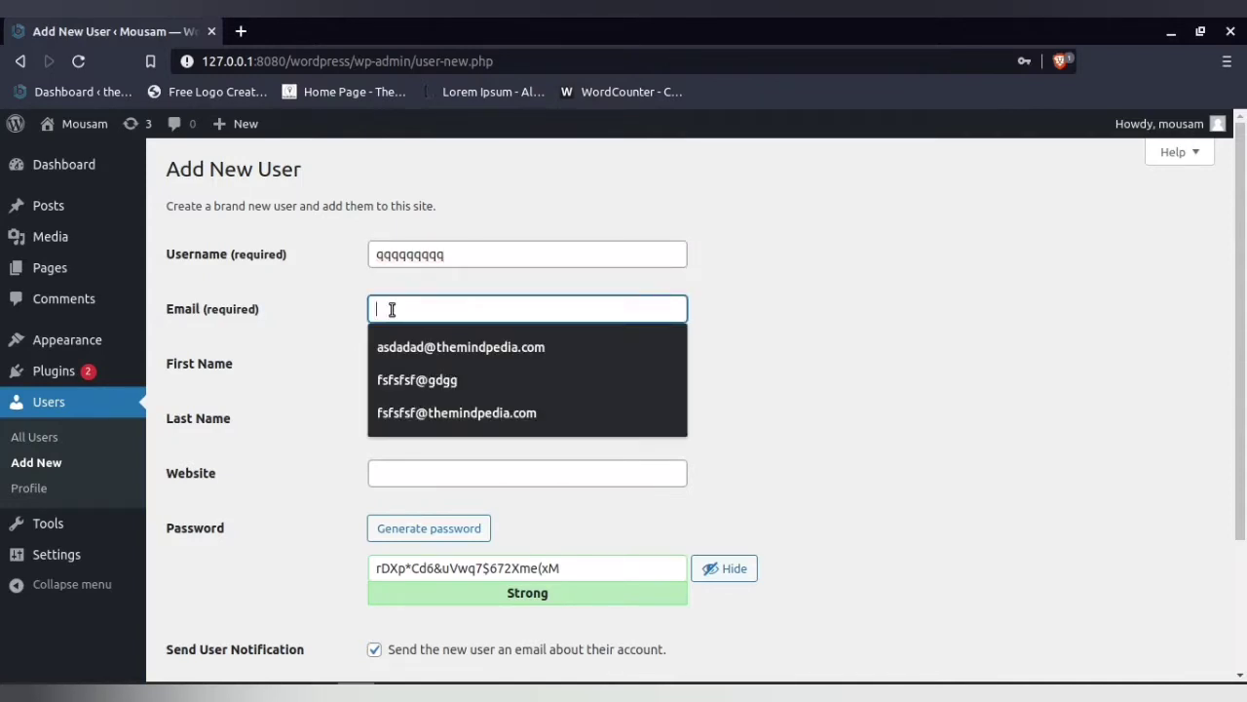
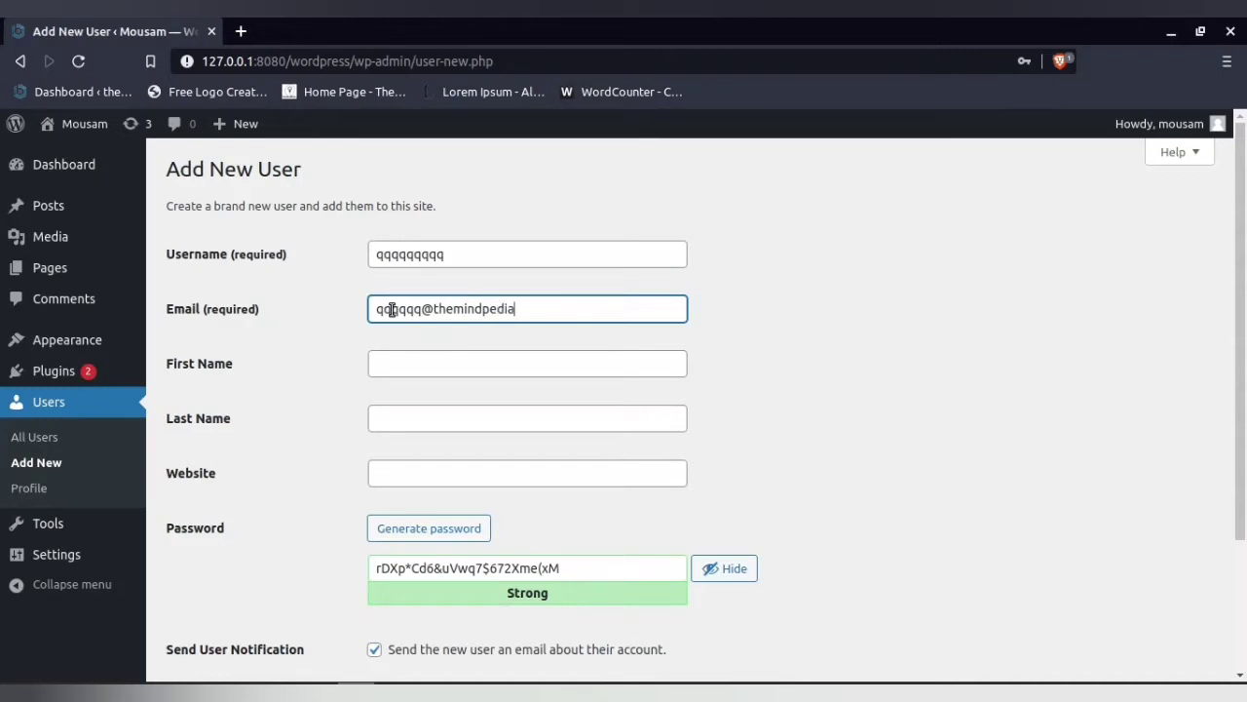
pyautogui.press('Tab')
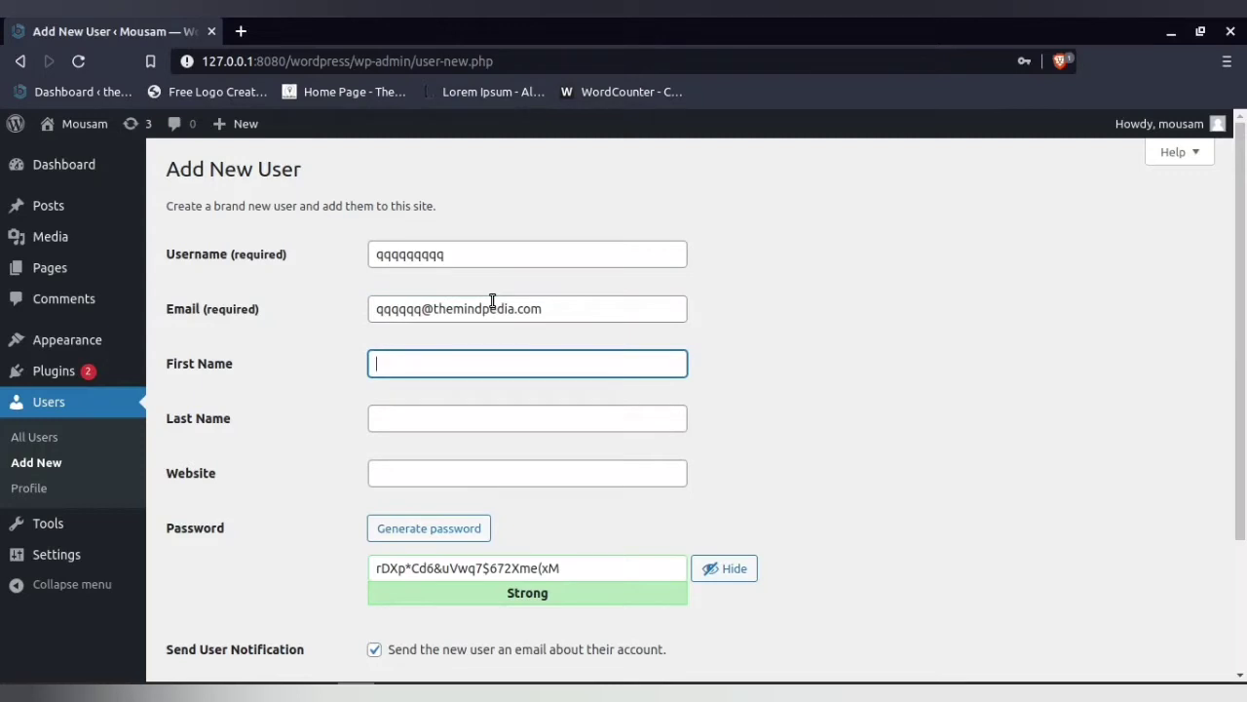
pyautogui.write('dadad')
pyautogui.click(427, 416)
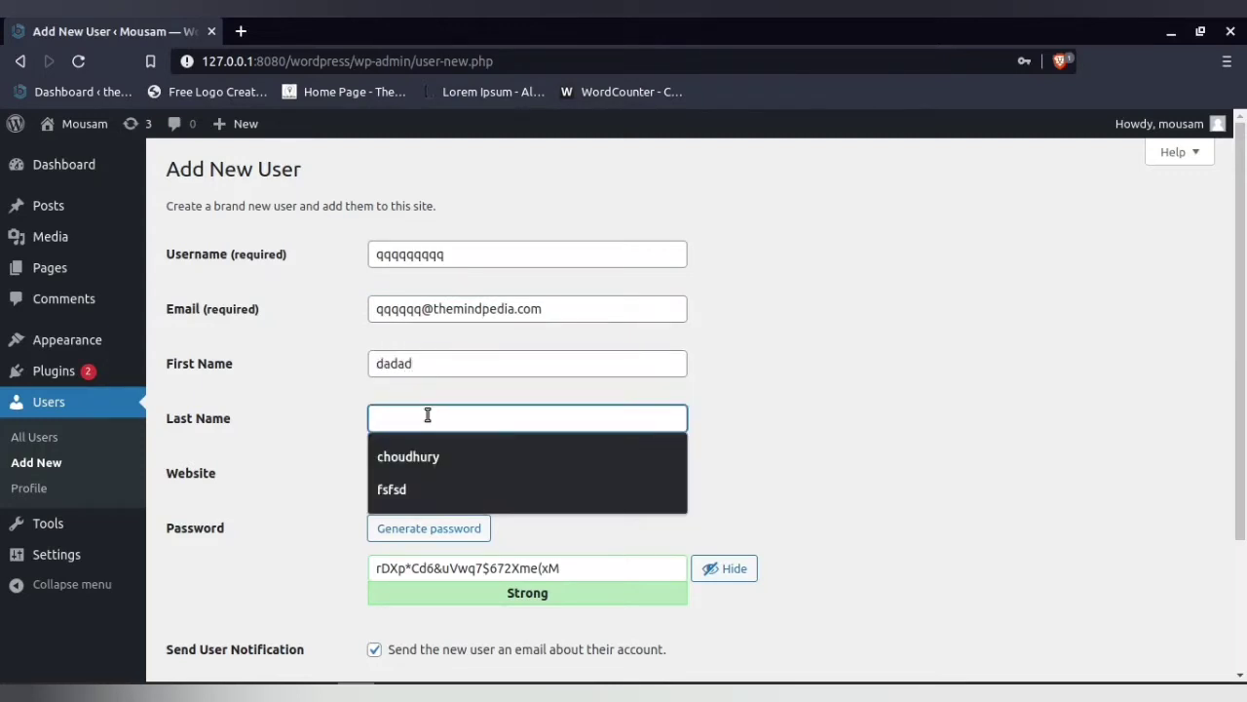
pyautogui.write('gregegeg')
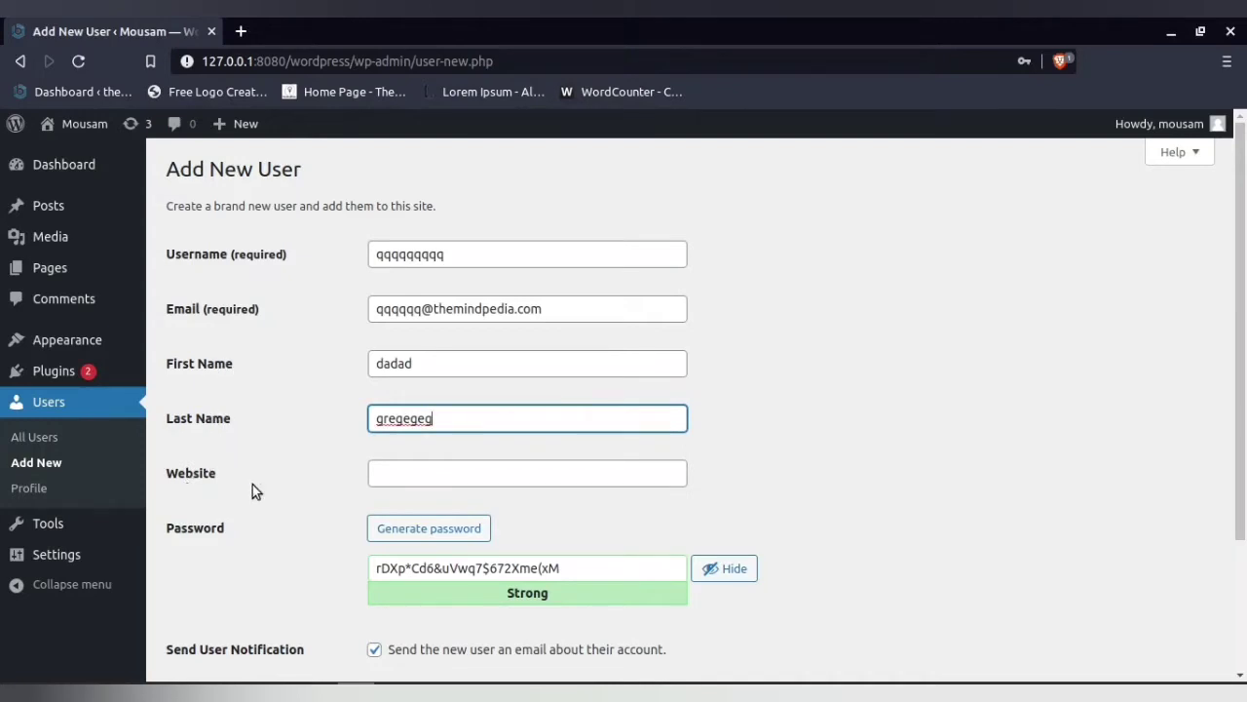
pyautogui.click(392, 472)
pyautogui.click(304, 470)
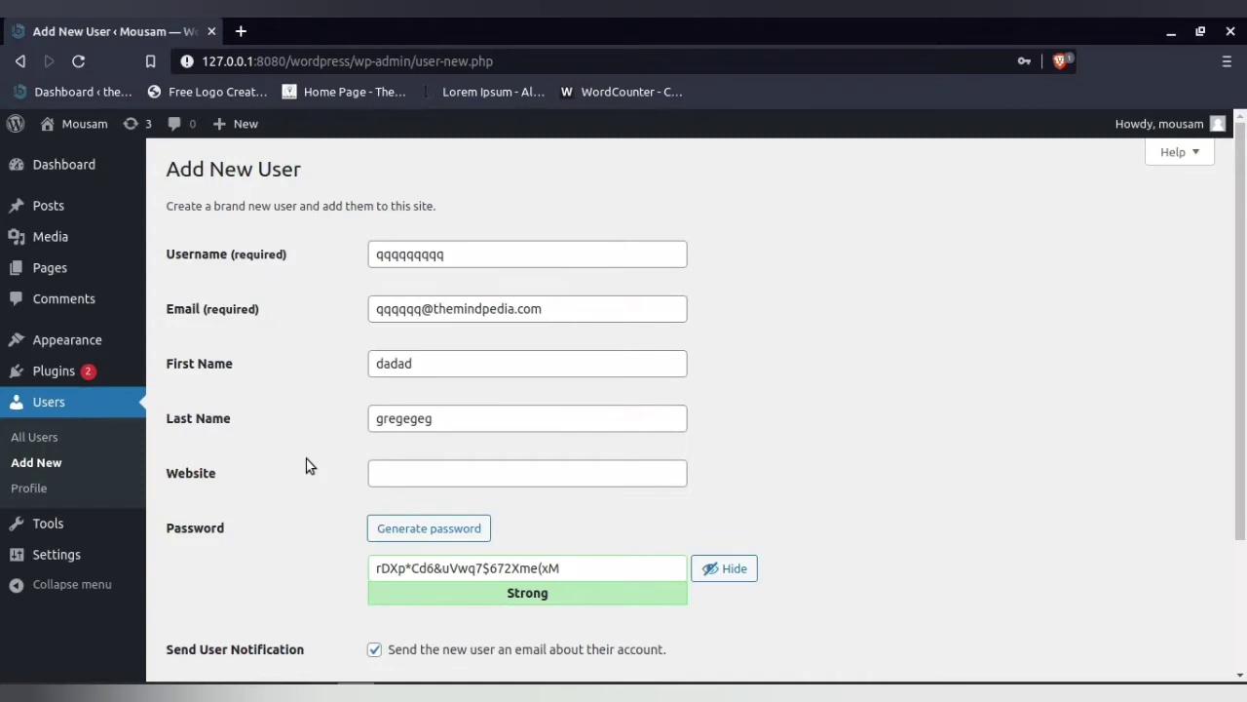
# Generate a fresh strong password and hide it
pyautogui.scroll(-1, 321, 482)
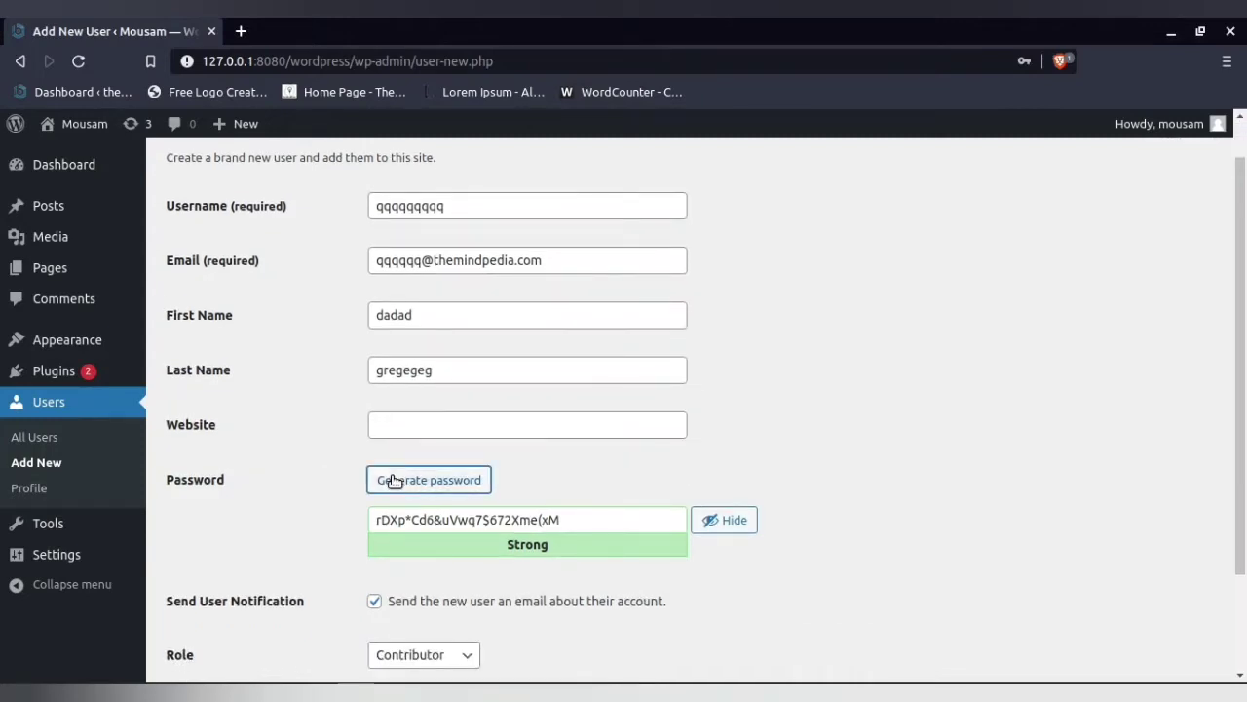
pyautogui.click(419, 487)
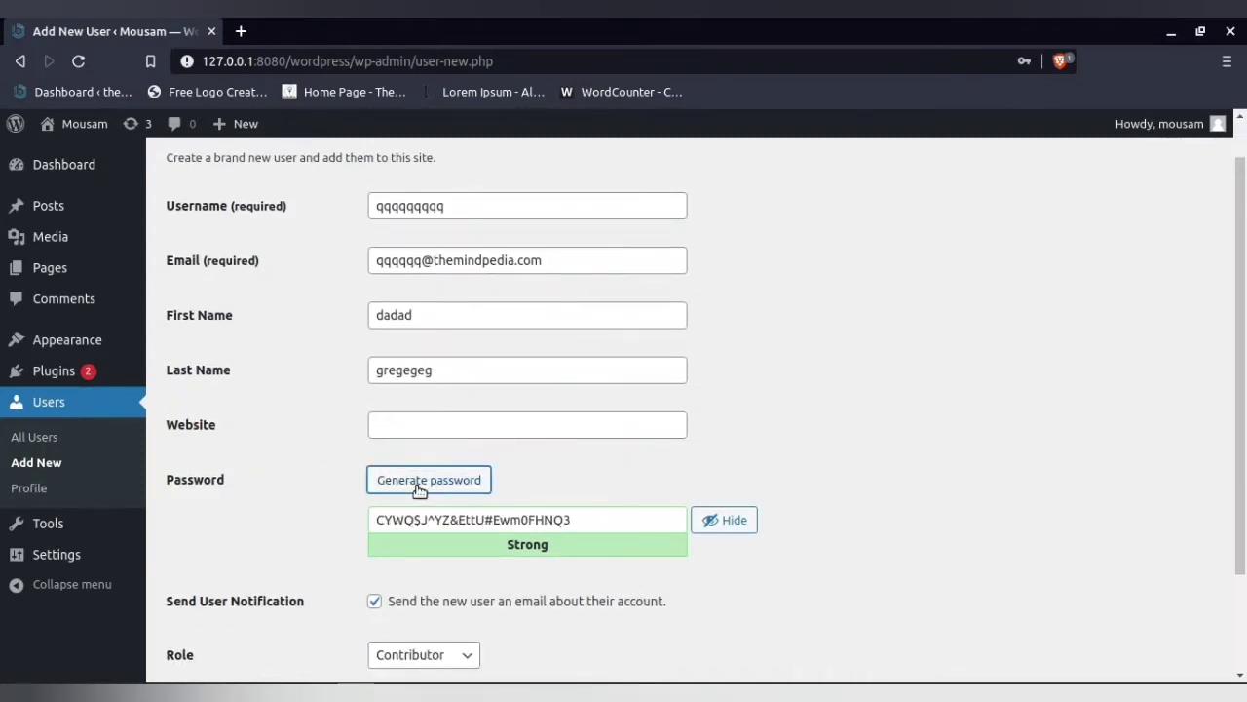
pyautogui.click(454, 491)
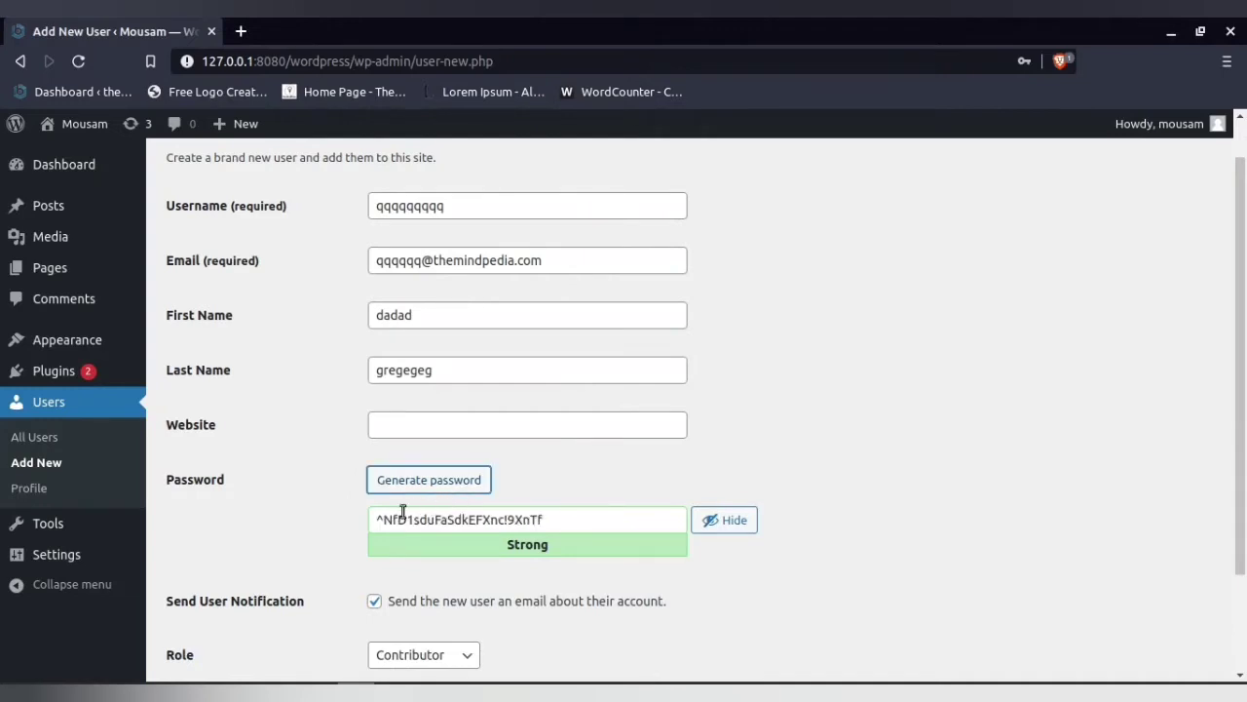
pyautogui.click(439, 490)
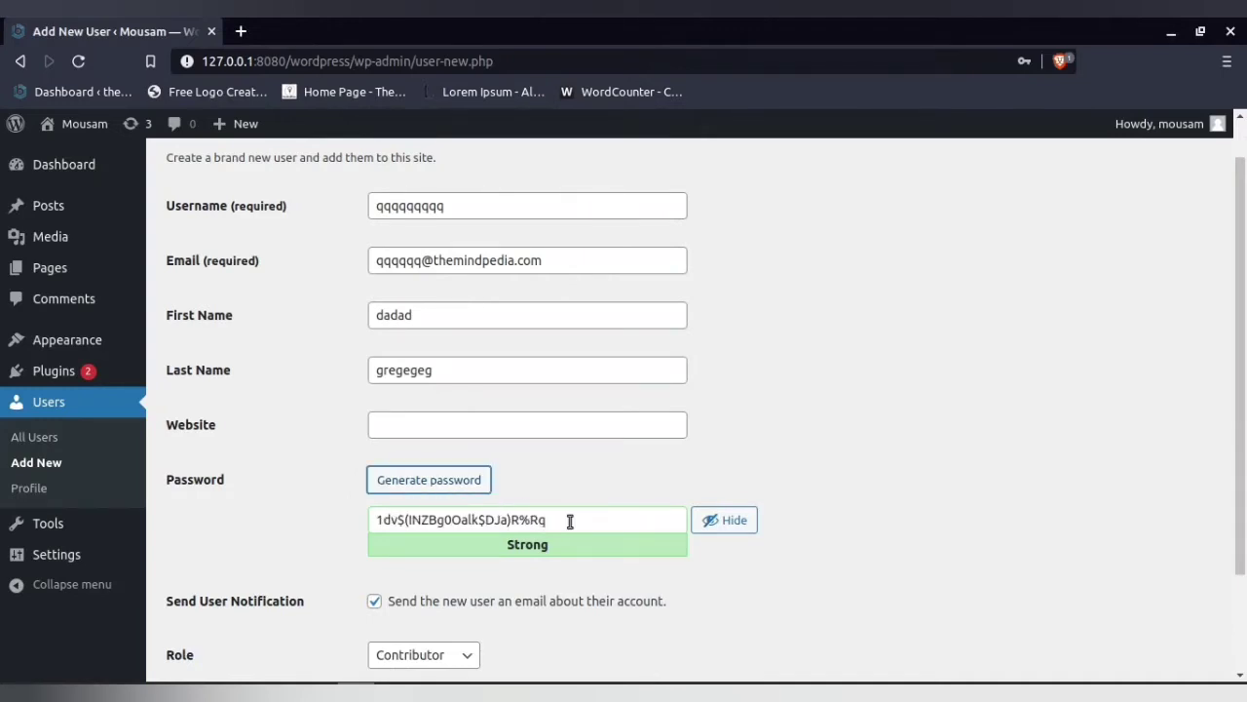
pyautogui.click(730, 520)
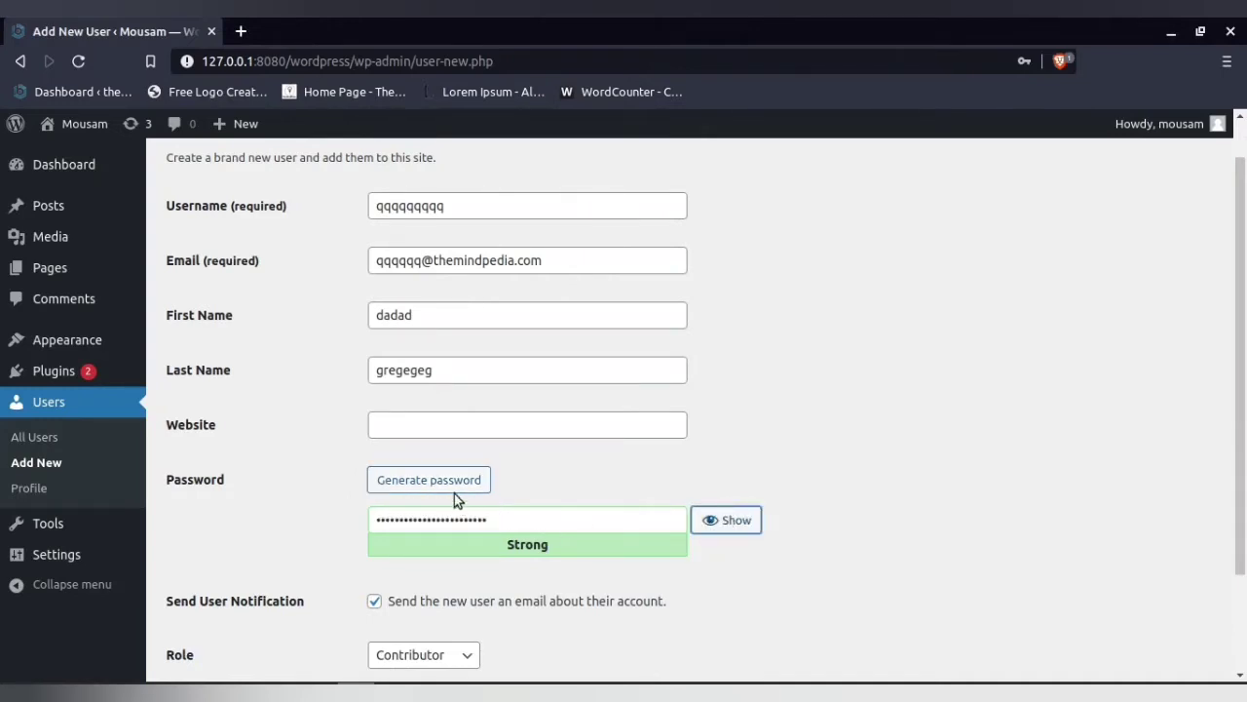
# Keep the Send User Notification e-mail enabled and expand the Role dropdown
pyautogui.scroll(-3, 455, 493)
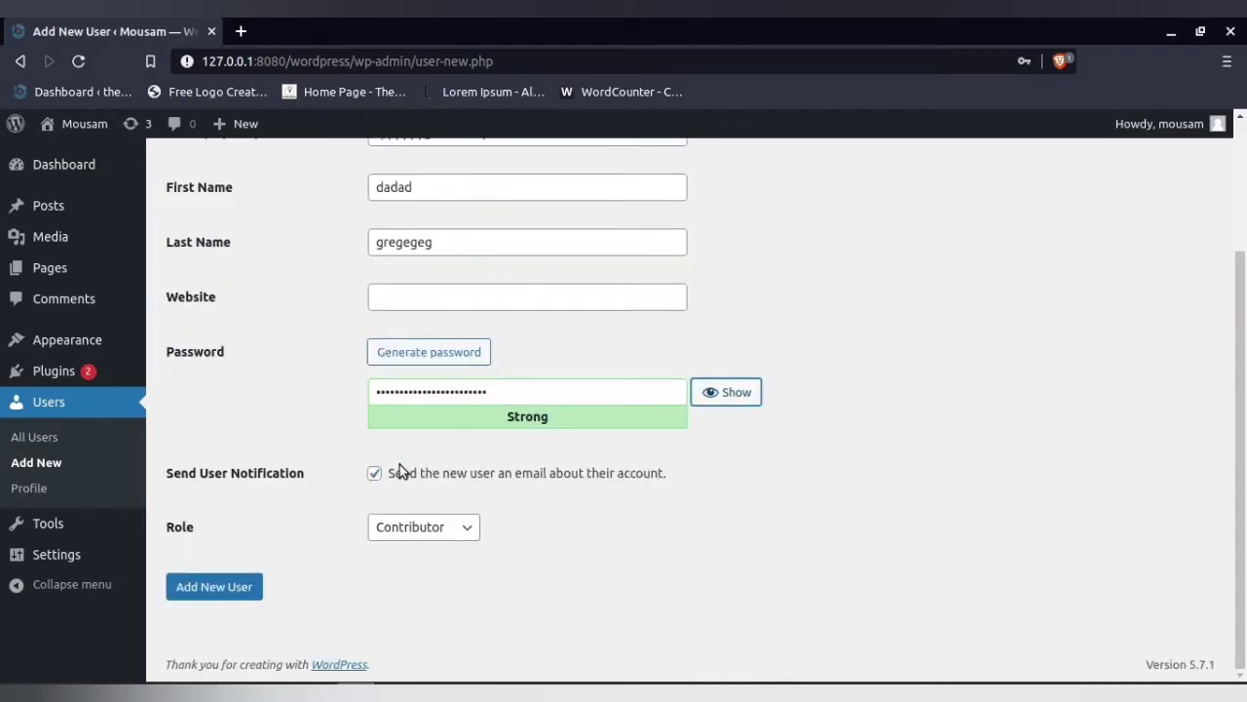
pyautogui.click(376, 476)
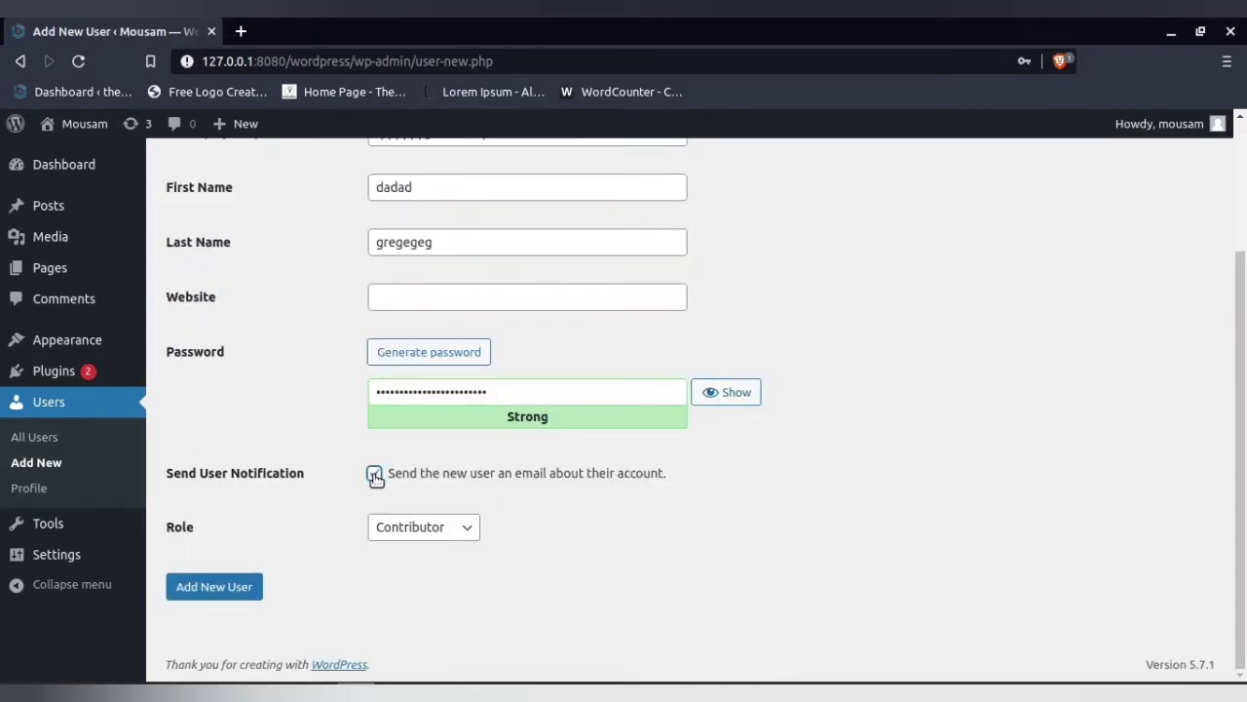
pyautogui.click(376, 477)
pyautogui.scroll(3, 646, 486)
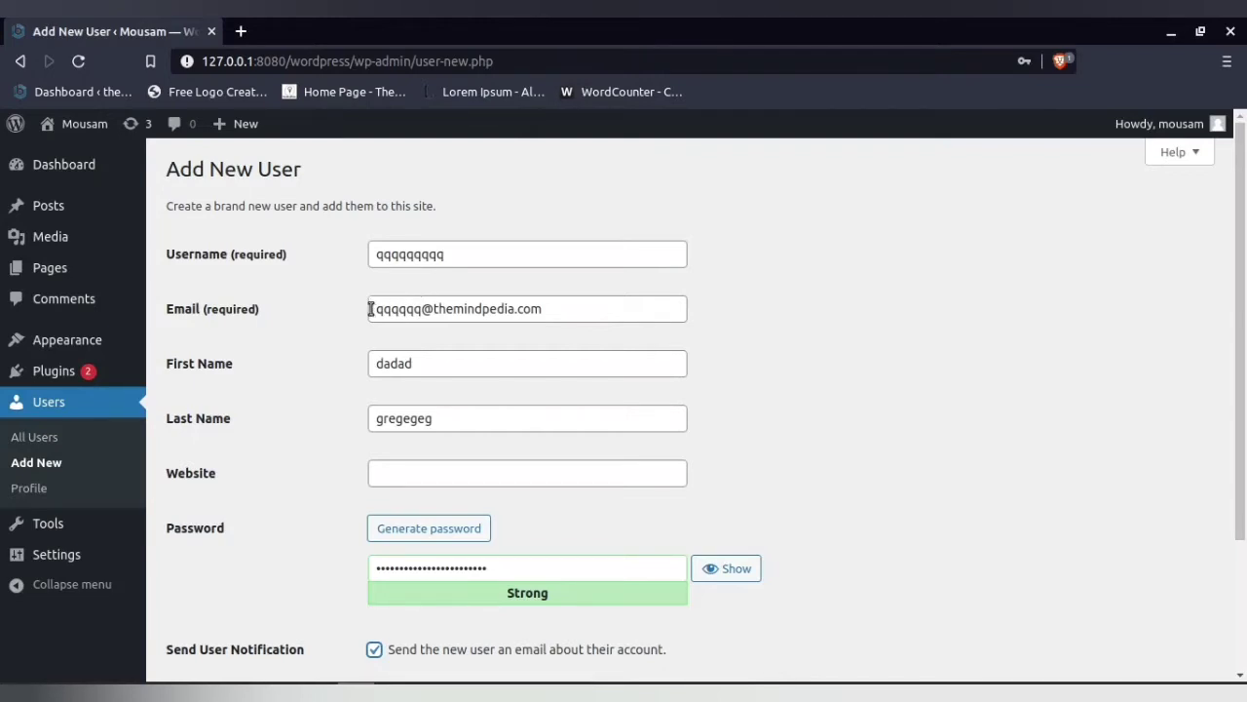
pyautogui.scroll(-3, 379, 325)
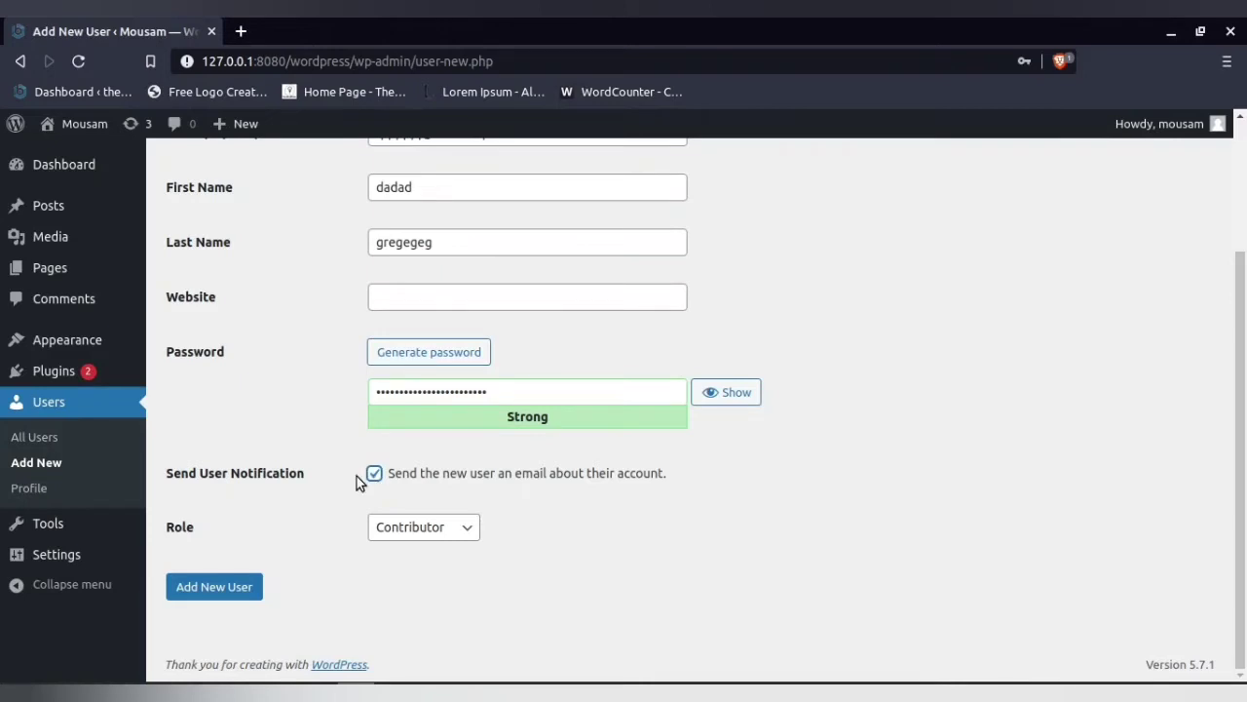
pyautogui.scroll(3, 357, 478)
pyautogui.scroll(-3, 203, 123)
pyautogui.click(449, 531)
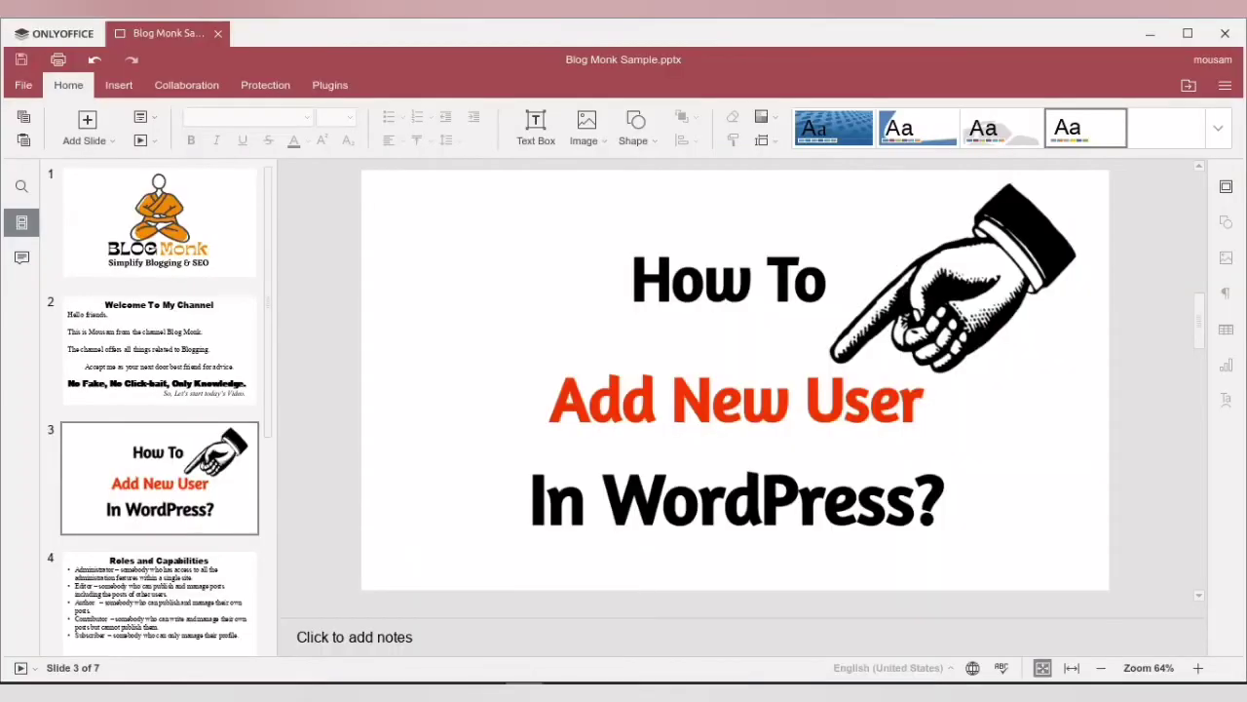
# Show slide 4 'Roles and Capabilities' in ONLYOFFICE, then return to the WordPress form
pyautogui.click(222, 591)
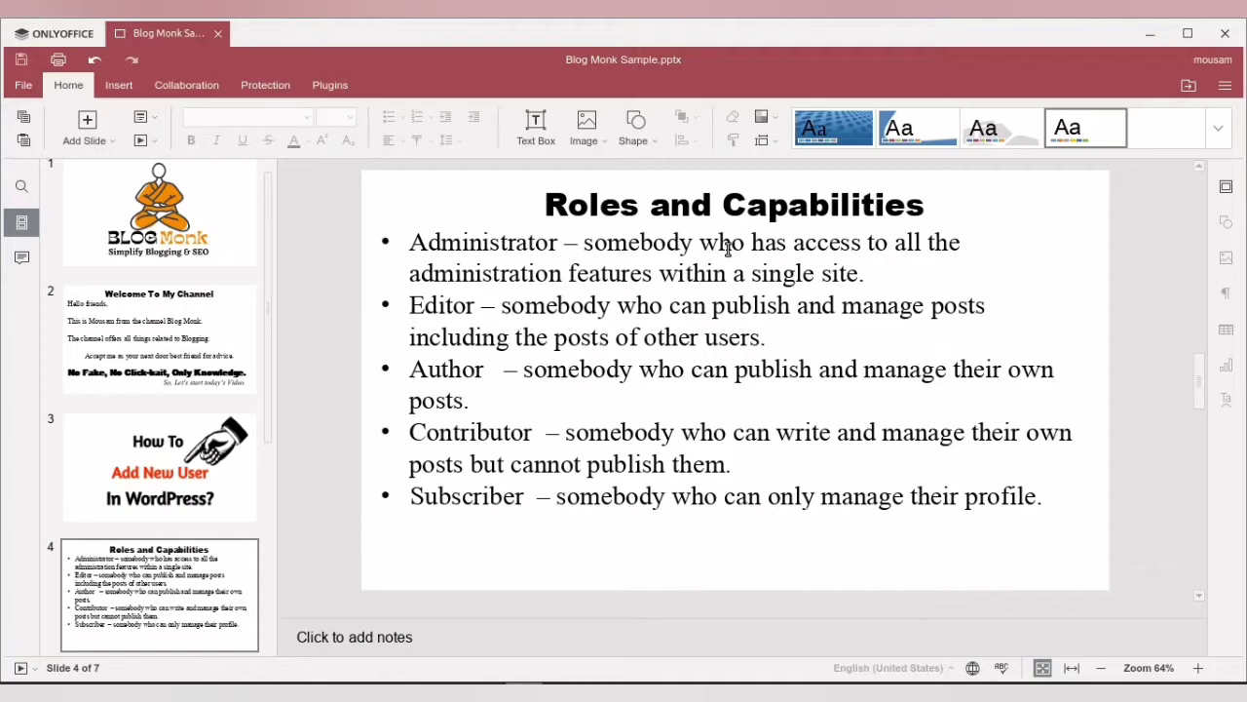
pyautogui.hotkey('alt', 'Tab')
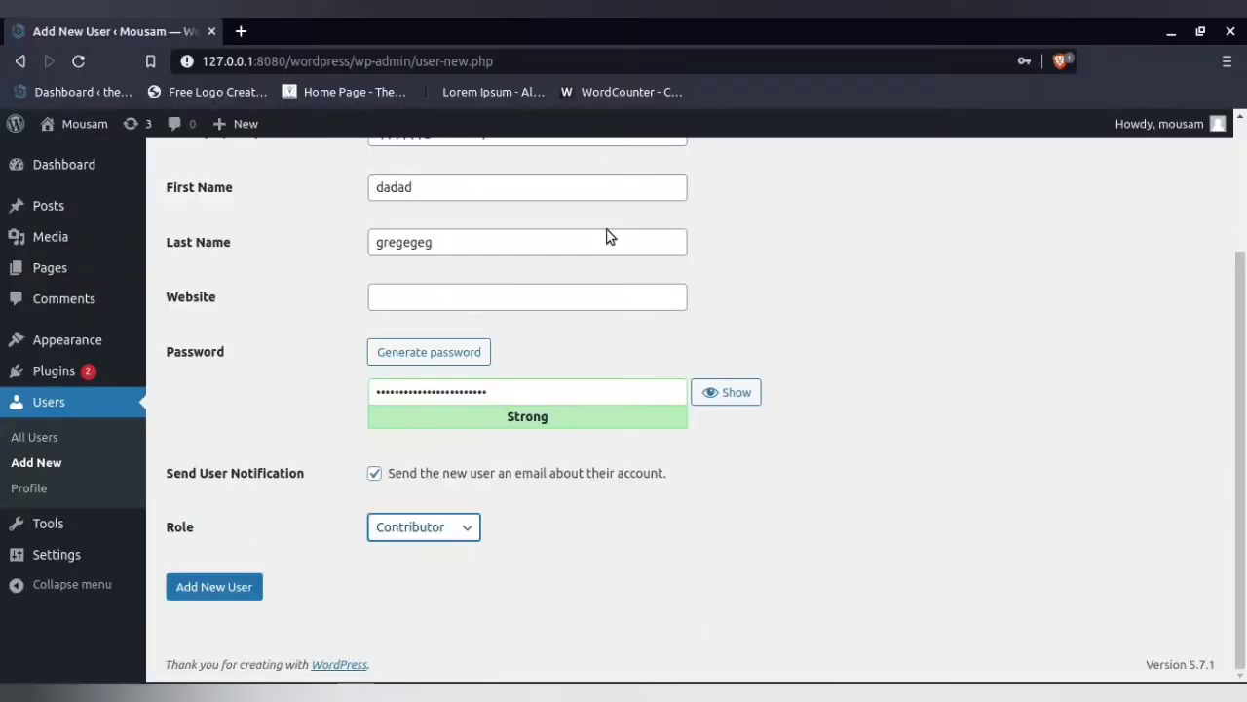
# Set the new user's role to Author in the Role dropdown
pyautogui.scroll(3, 979, 302)
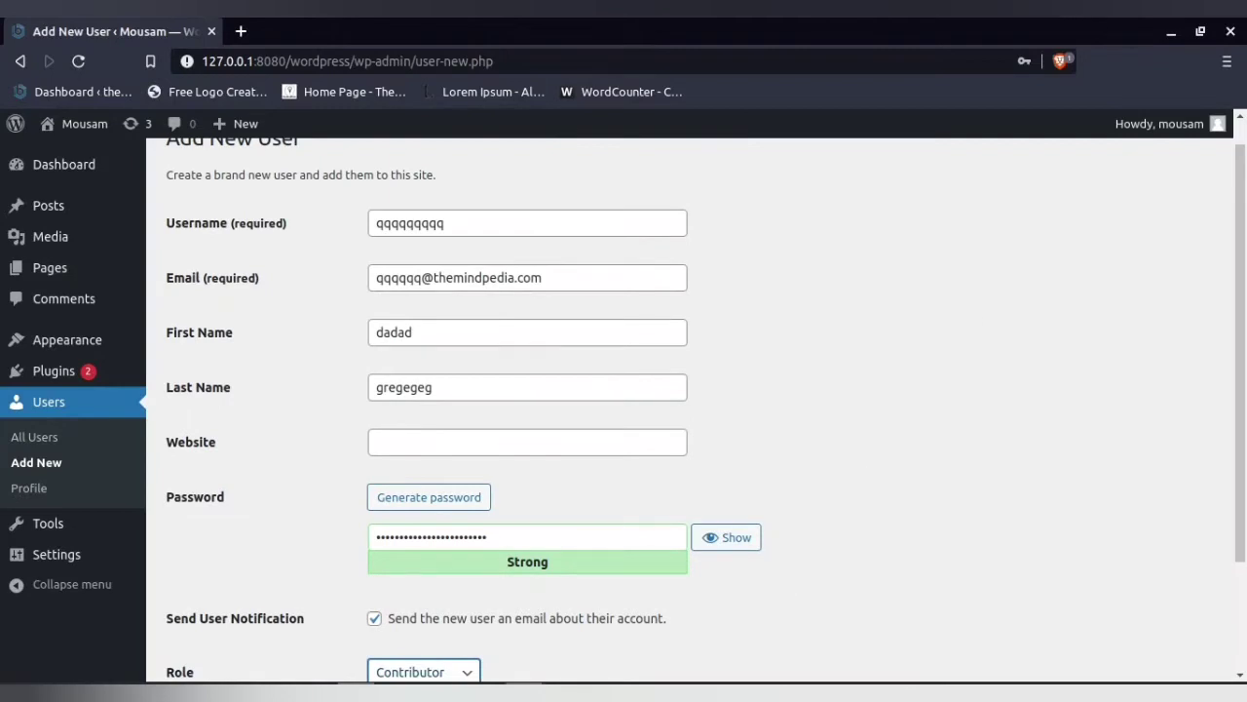
pyautogui.hotkey('alt', 'Tab')
pyautogui.scroll(-3, 249, 460)
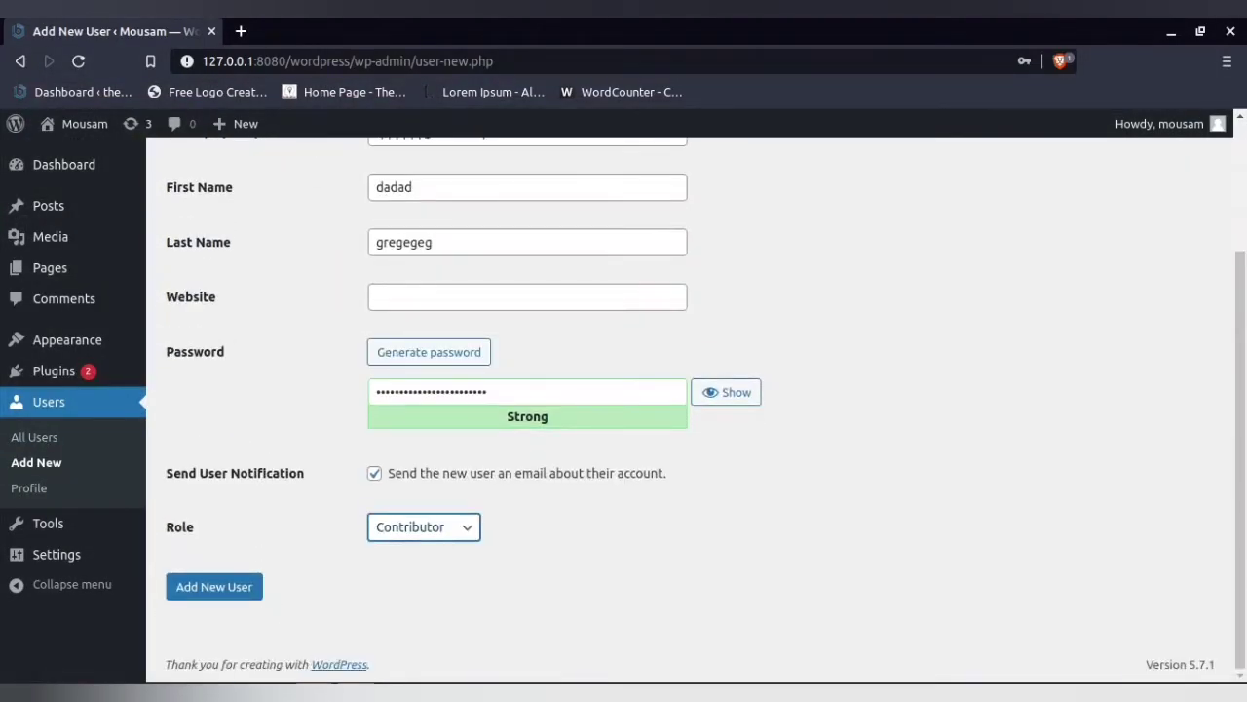
pyautogui.hotkey('alt', 'Tab')
pyautogui.click(460, 528)
pyautogui.click(307, 299)
pyautogui.scroll(3, 308, 297)
pyautogui.doubleClick(449, 253)
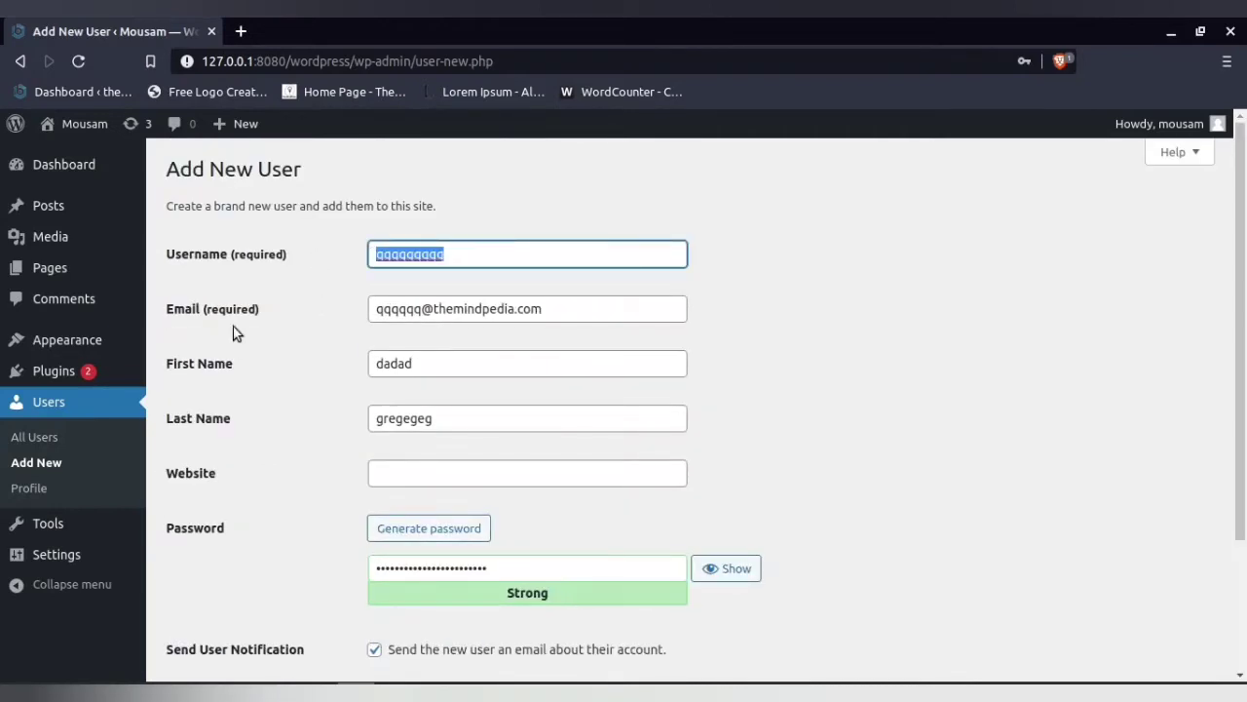
pyautogui.scroll(-3, 233, 331)
pyautogui.click(404, 527)
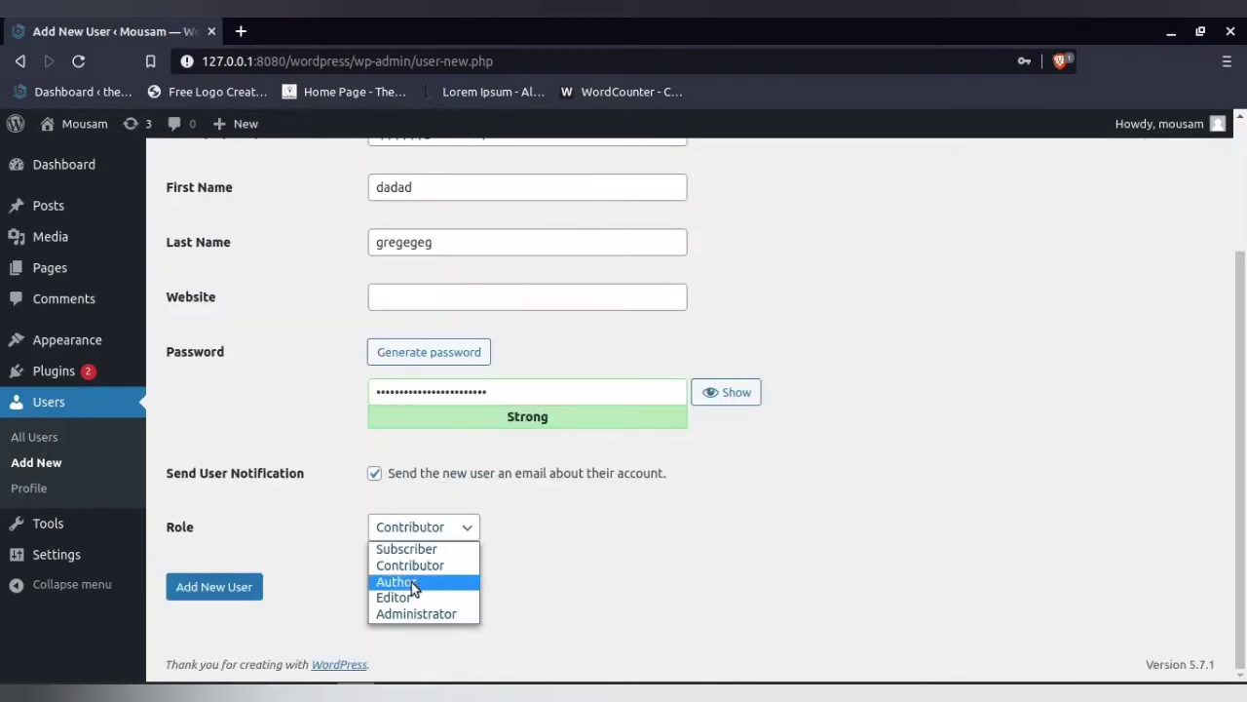
pyautogui.click(418, 612)
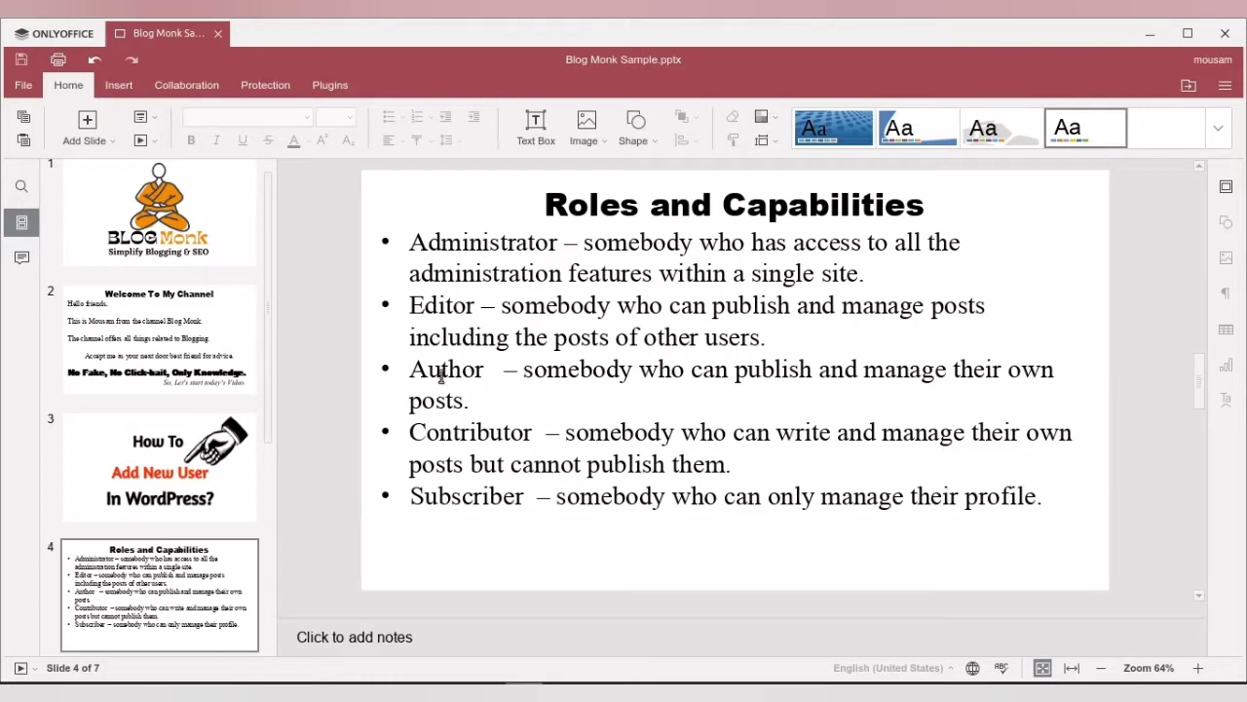
# On slide 4, bold 'posts of other users.' and 'but cannot publish them.' in the role descriptions
pyautogui.moveTo(410, 368); pyautogui.dragTo(478, 403)
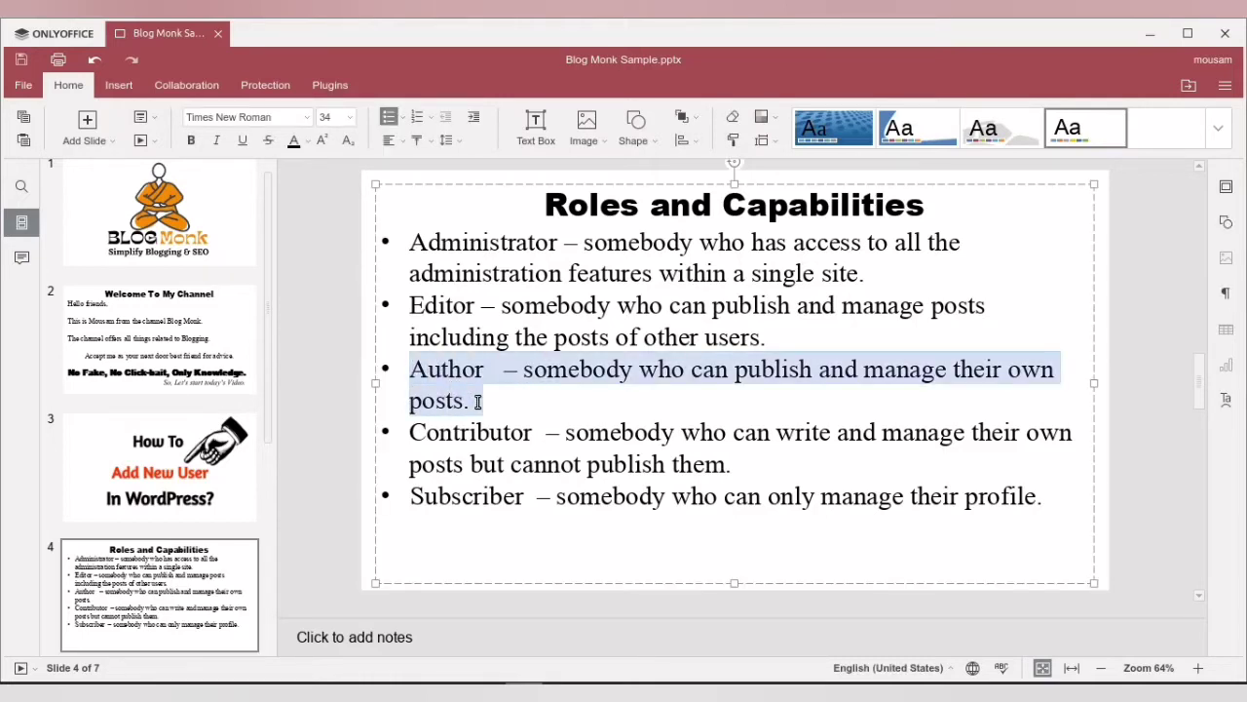
pyautogui.moveTo(411, 306); pyautogui.dragTo(561, 342)
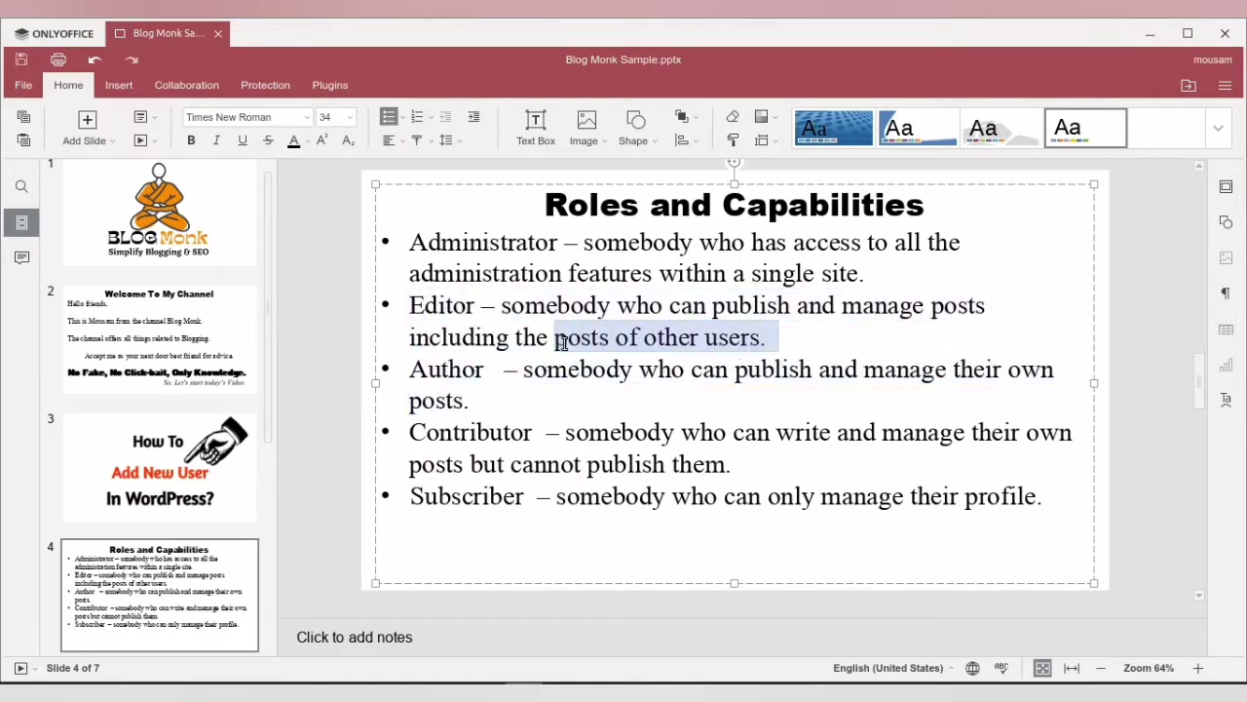
pyautogui.hotkey('ctrl', 'b')
pyautogui.click(700, 357)
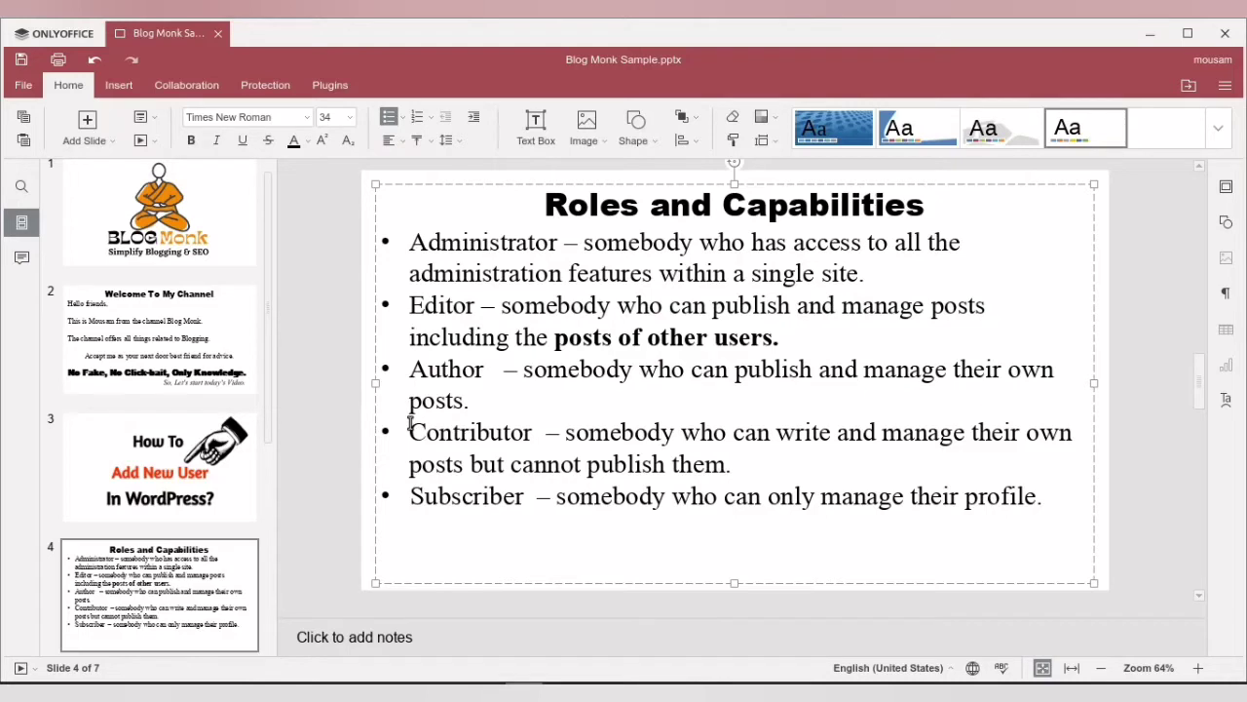
pyautogui.moveTo(471, 464); pyautogui.dragTo(733, 468)
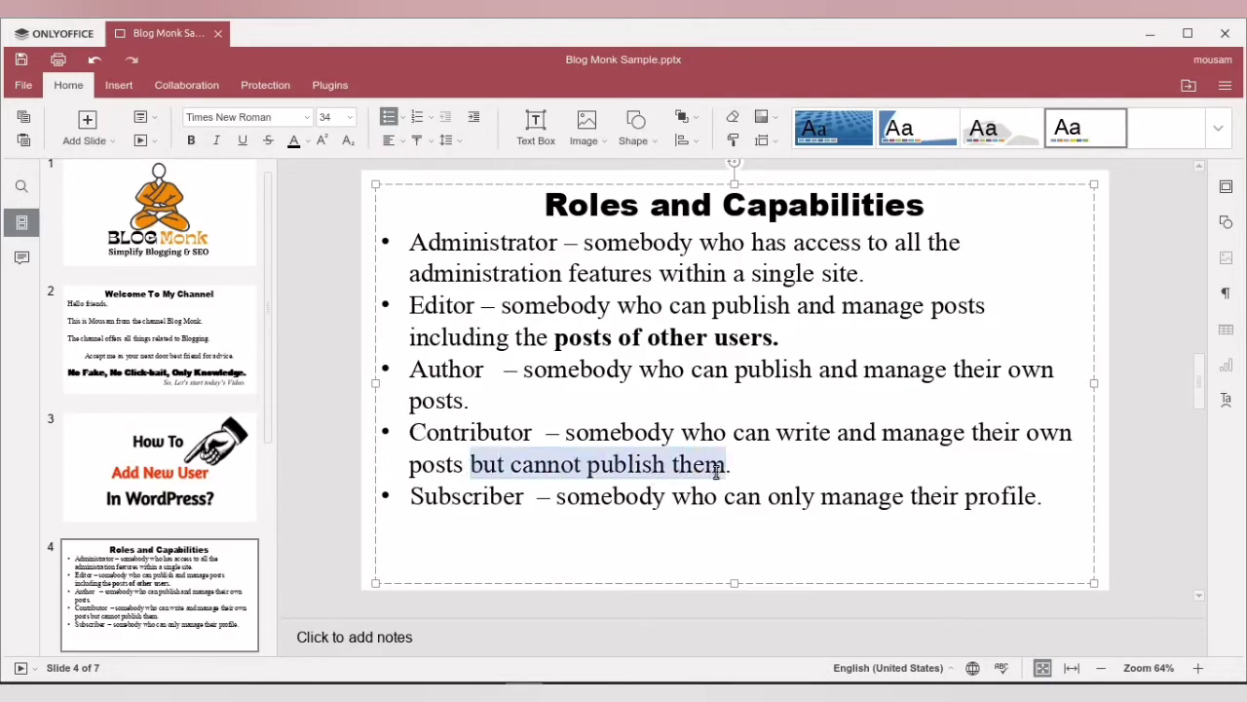
pyautogui.hotkey('ctrl', 'b')
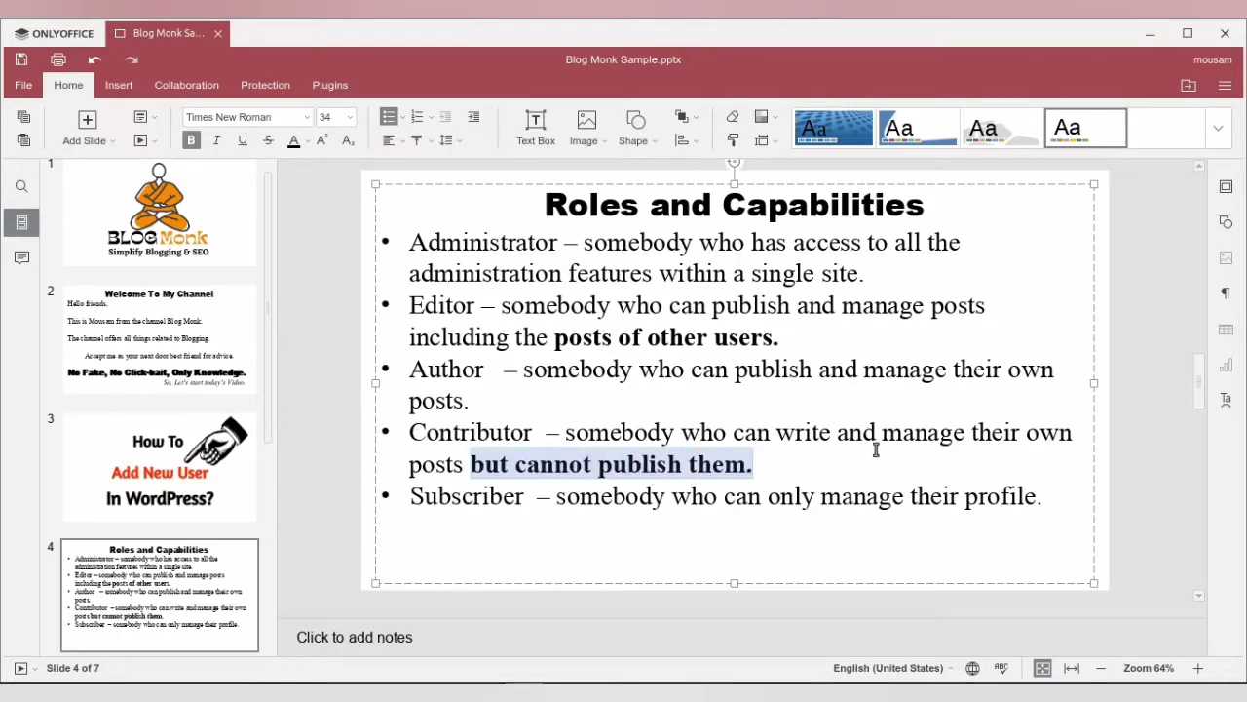
pyautogui.press('Right')
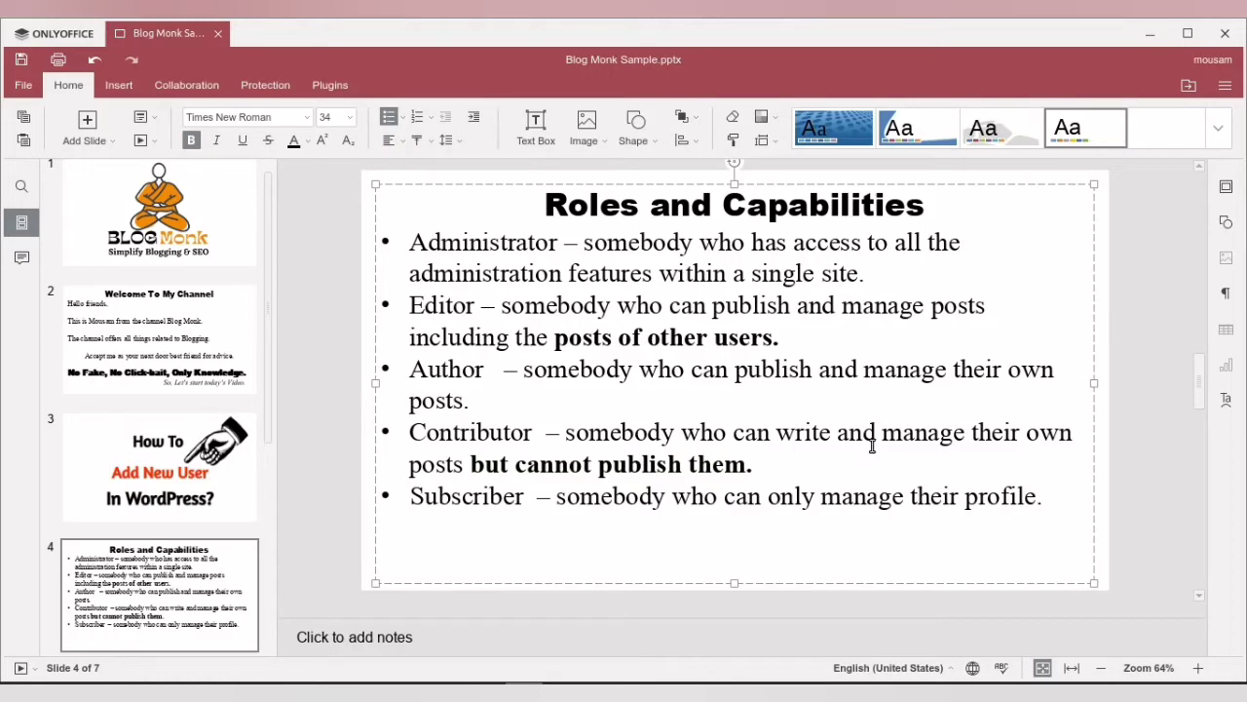
pyautogui.moveTo(411, 429); pyautogui.dragTo(757, 462)
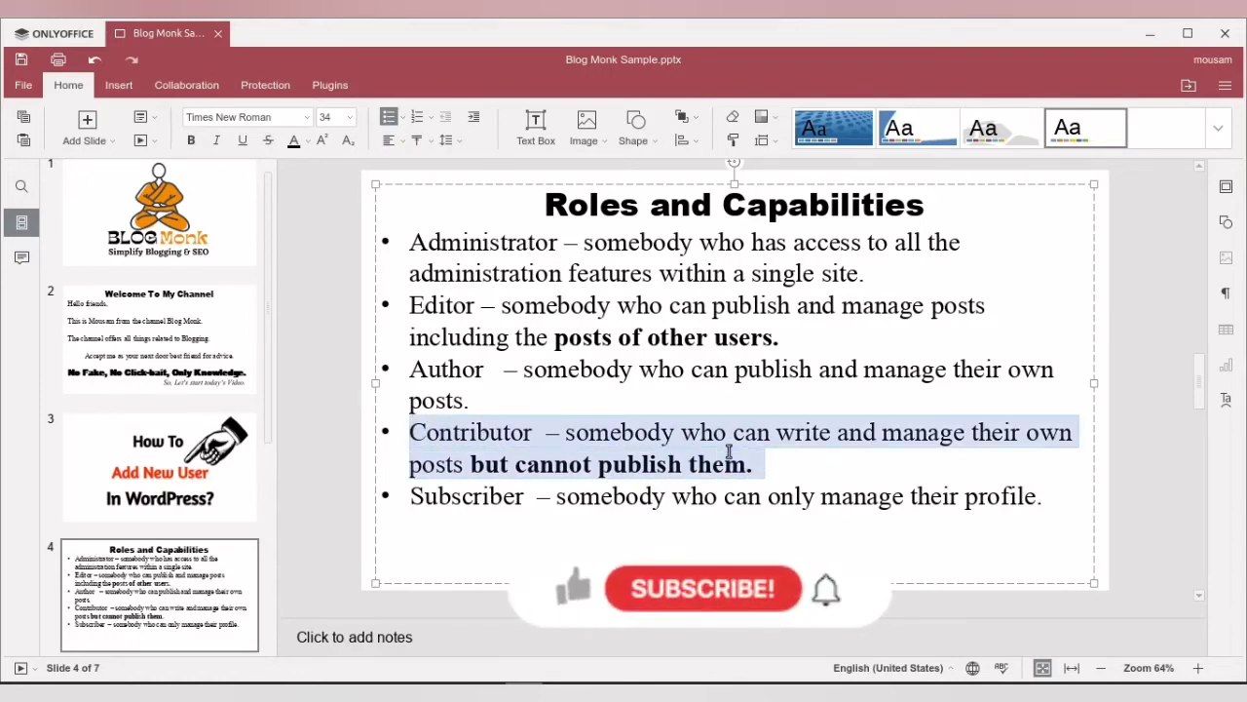
pyautogui.moveTo(410, 305); pyautogui.dragTo(783, 325)
pyautogui.click(670, 337)
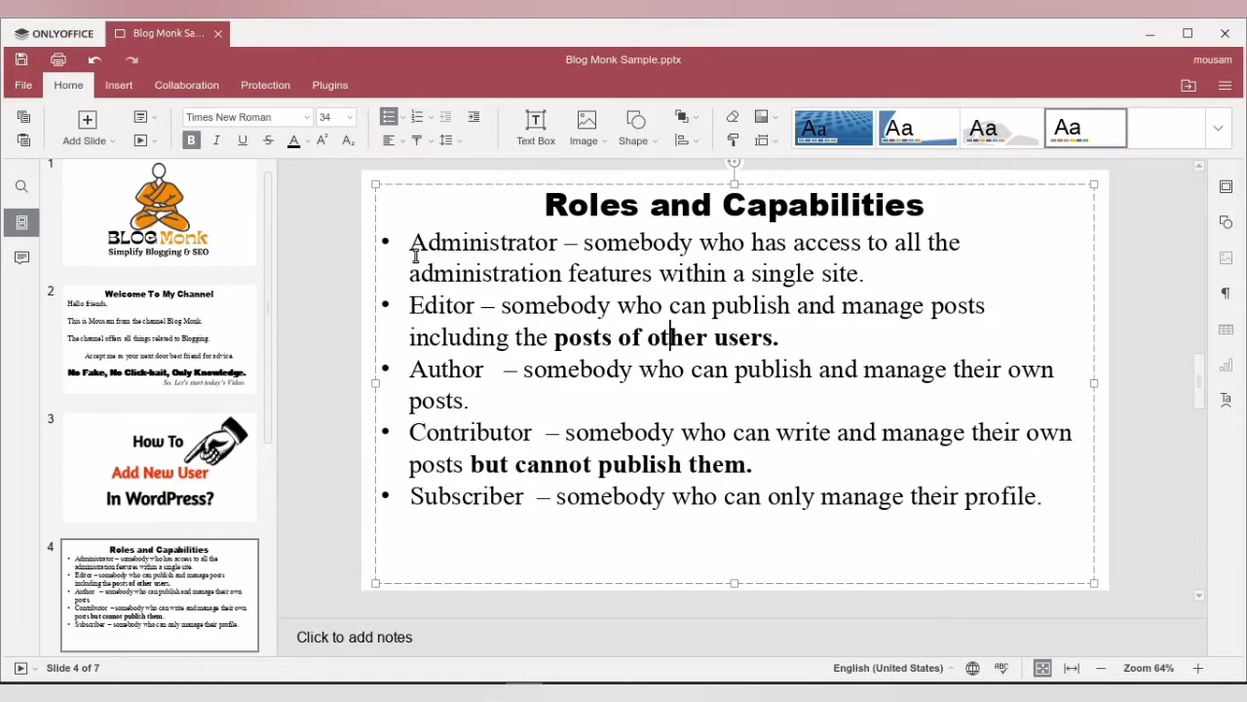
# Move to slide 6 after briefly checking the WordPress Role dropdown
pyautogui.scroll(-1, 381, 402)
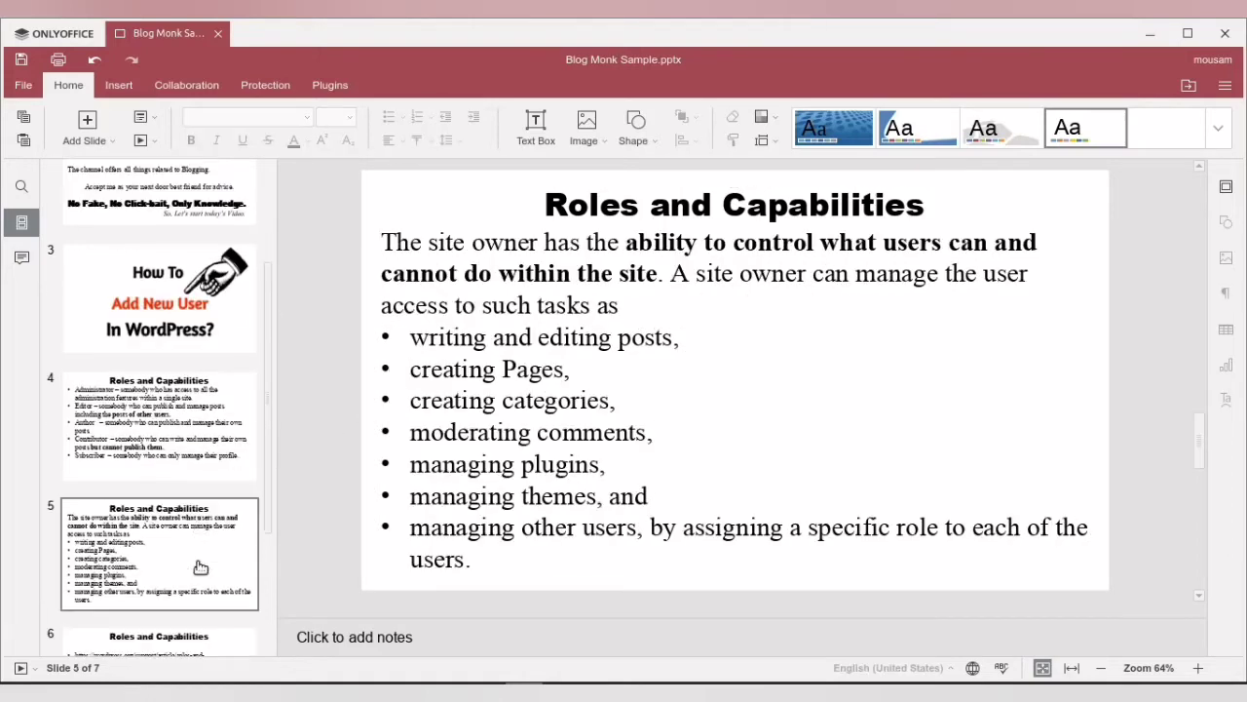
pyautogui.scroll(-1, 200, 566)
pyautogui.click(175, 631)
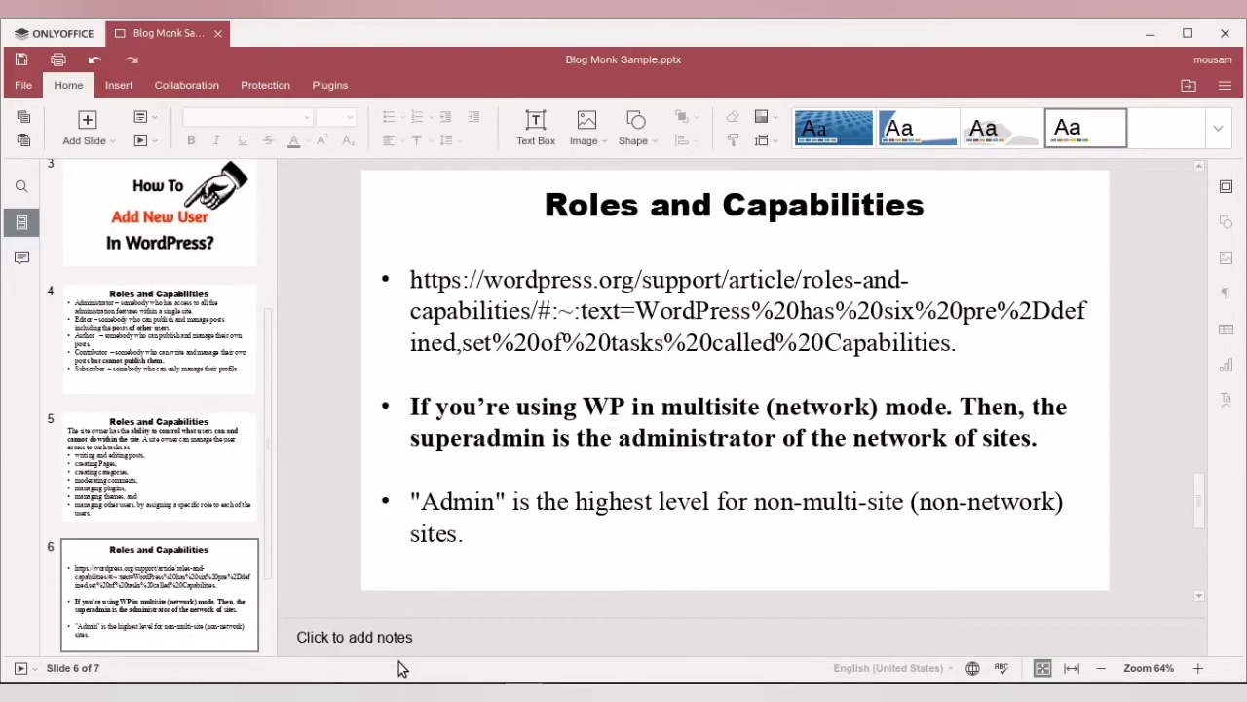
pyautogui.moveTo(356, 693)
pyautogui.click(419, 585)
pyautogui.click(421, 532)
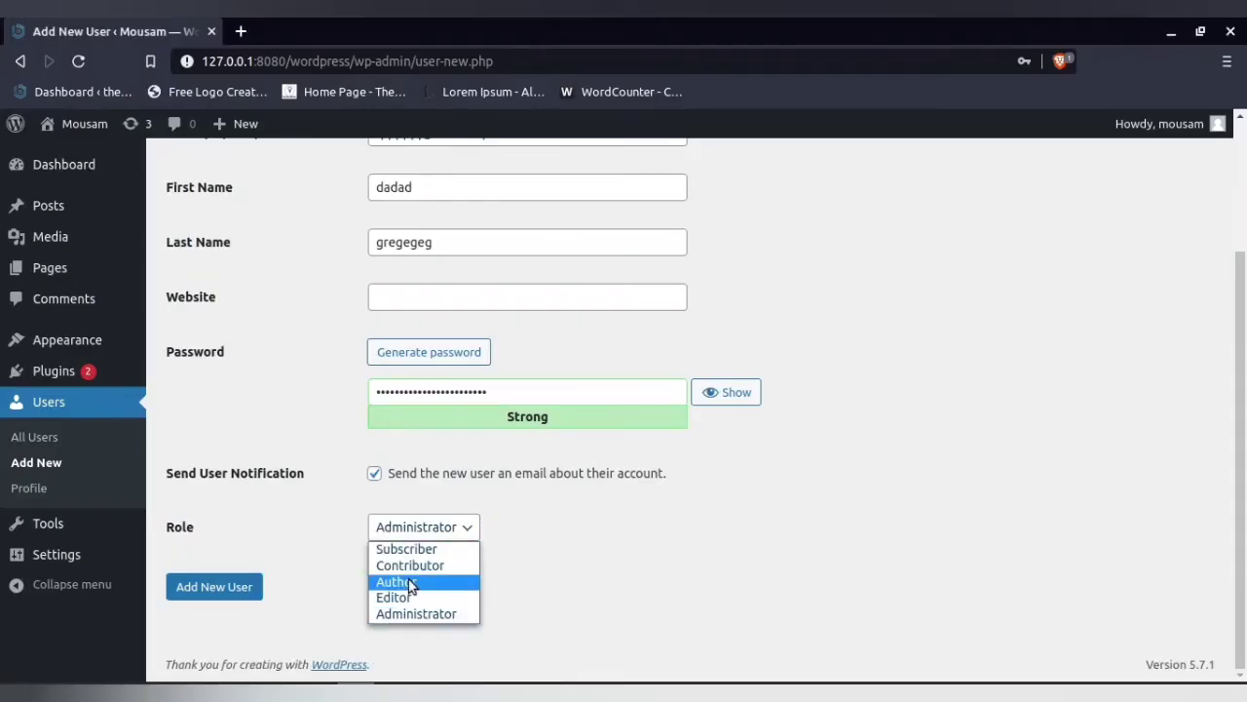
pyautogui.click(337, 576)
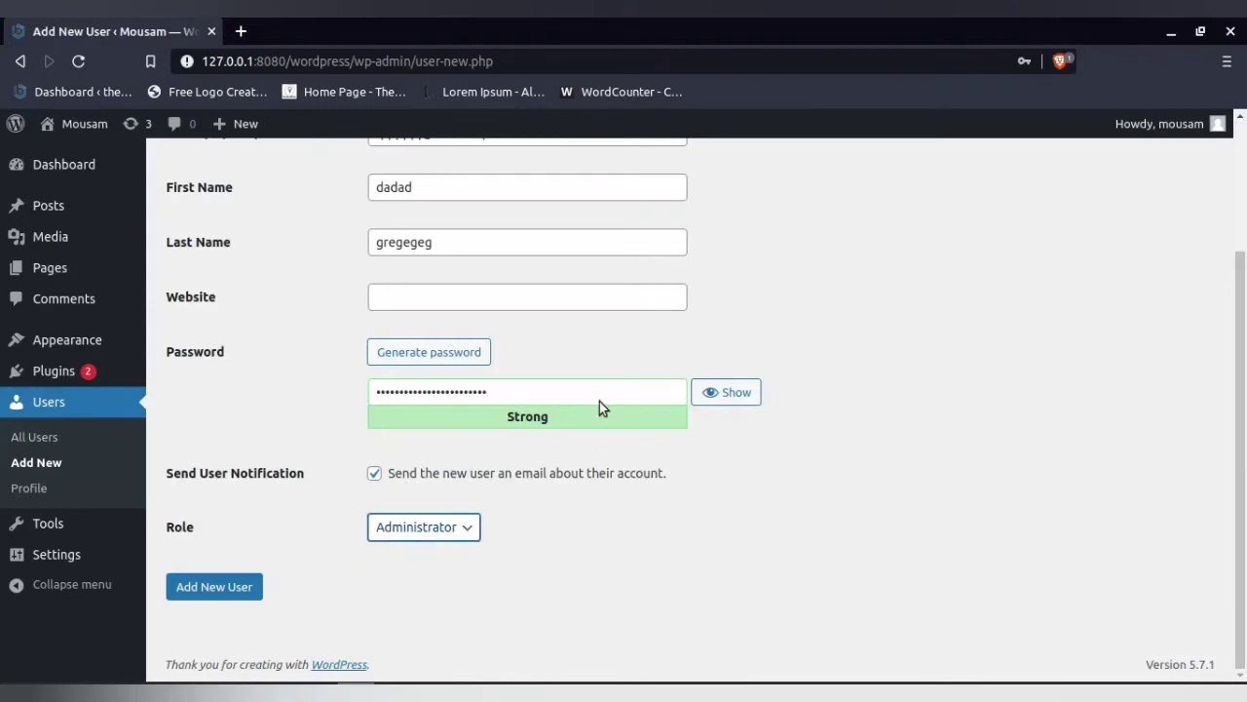
pyautogui.click(351, 692)
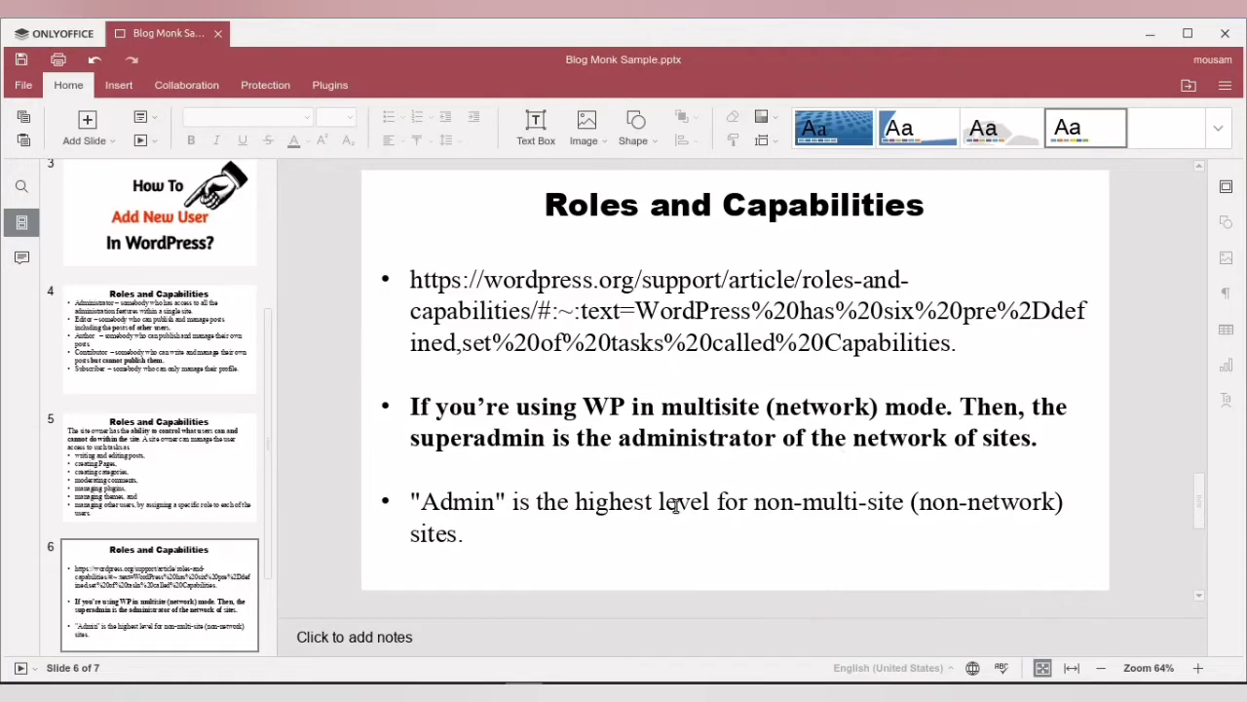
# Copy the wordpress.org roles-and-capabilities link from slide 6 and switch to the browser
pyautogui.moveTo(411, 439); pyautogui.dragTo(487, 447)
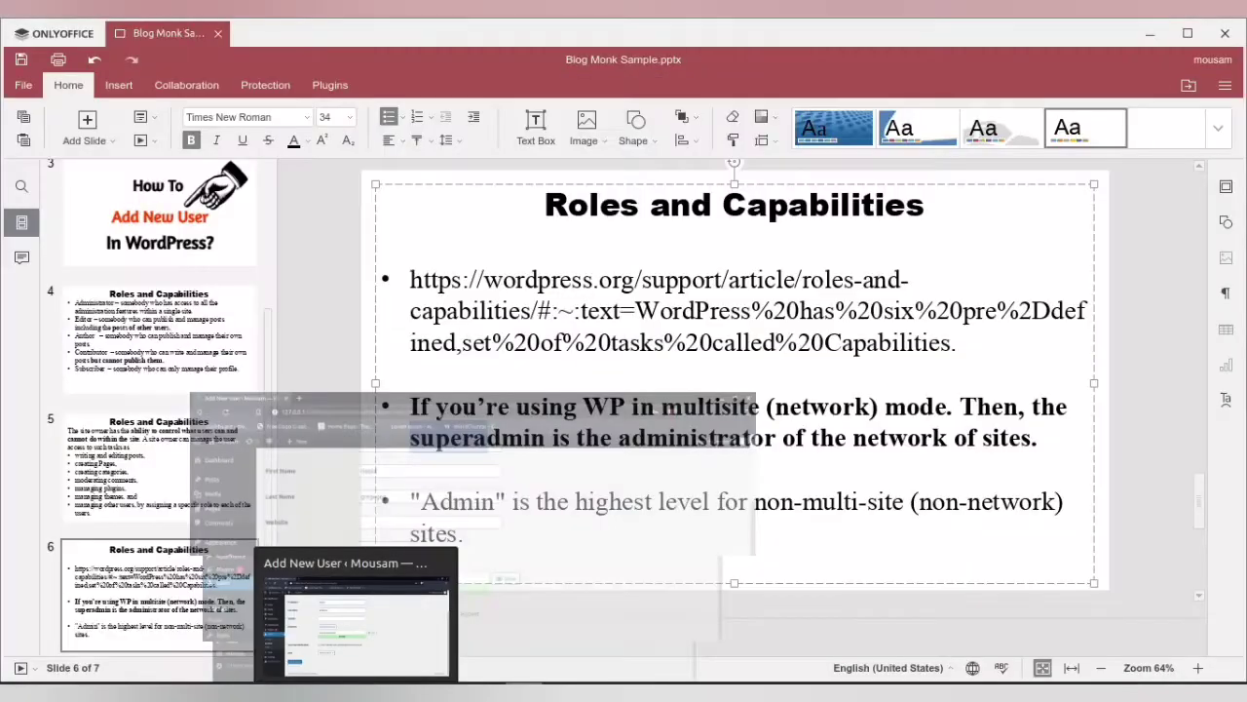
pyautogui.click(354, 692)
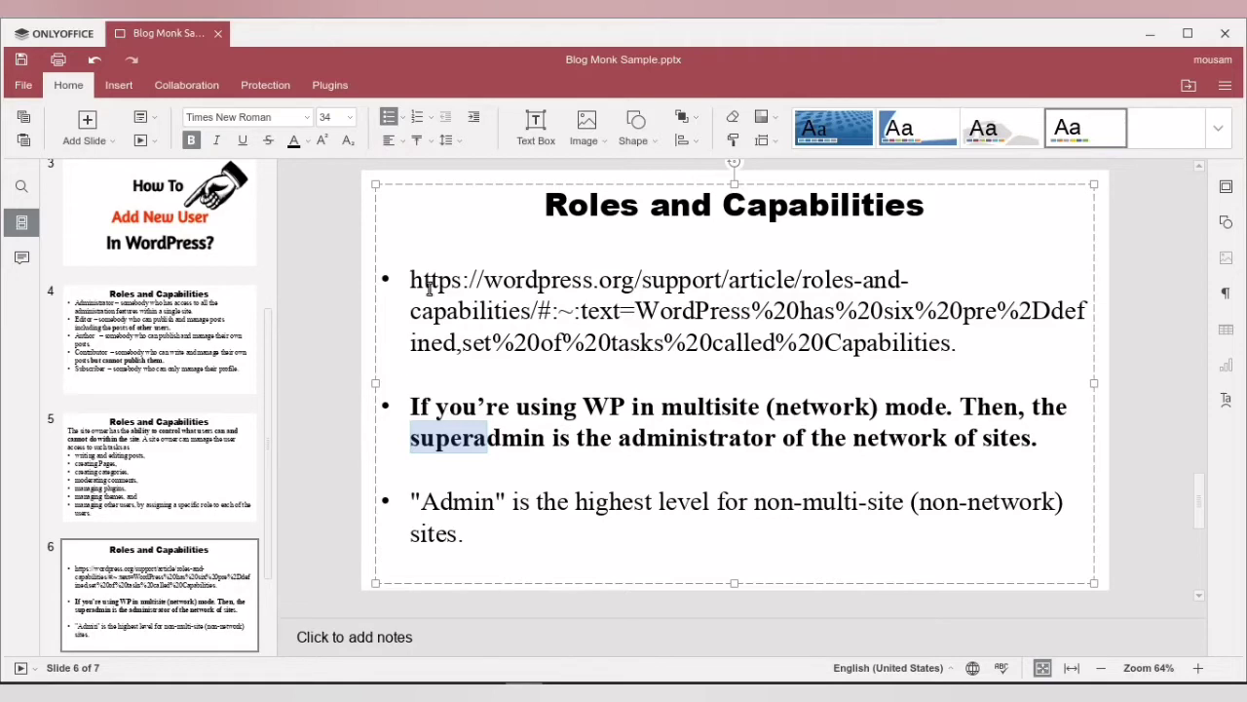
pyautogui.moveTo(410, 279); pyautogui.dragTo(958, 339)
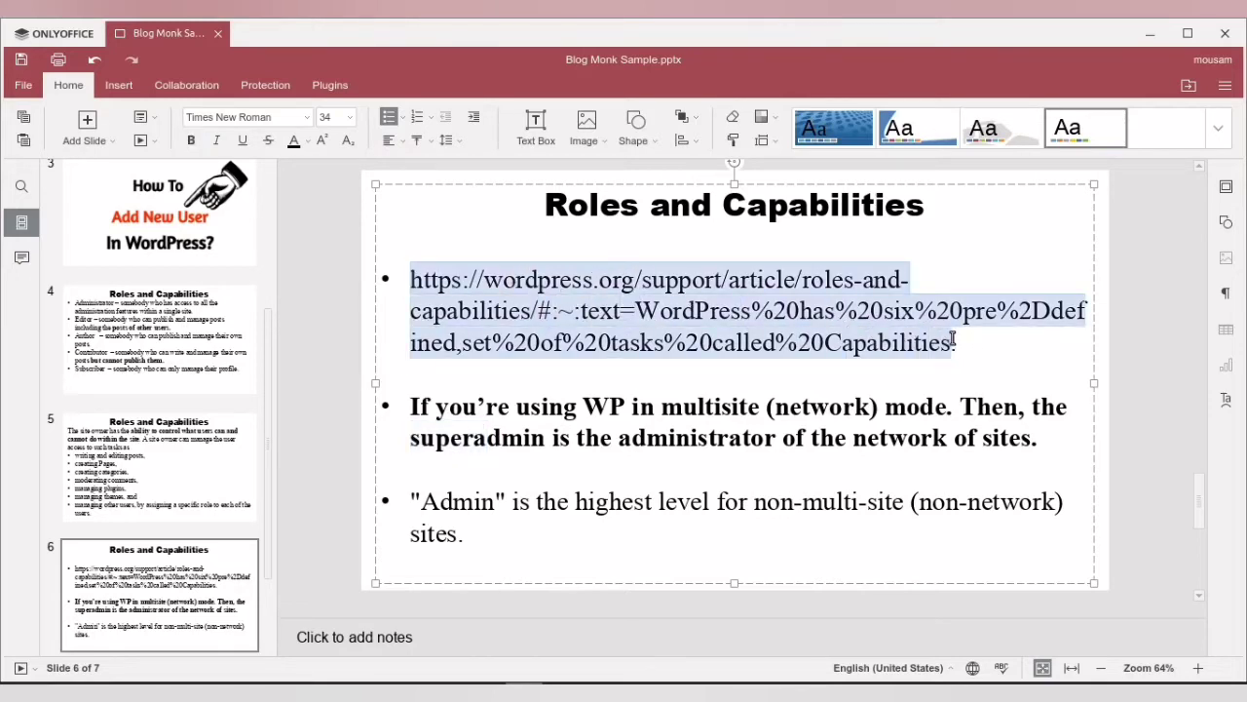
pyautogui.rightClick(898, 341)
pyautogui.click(926, 382)
pyautogui.hotkey('alt', 'Tab')
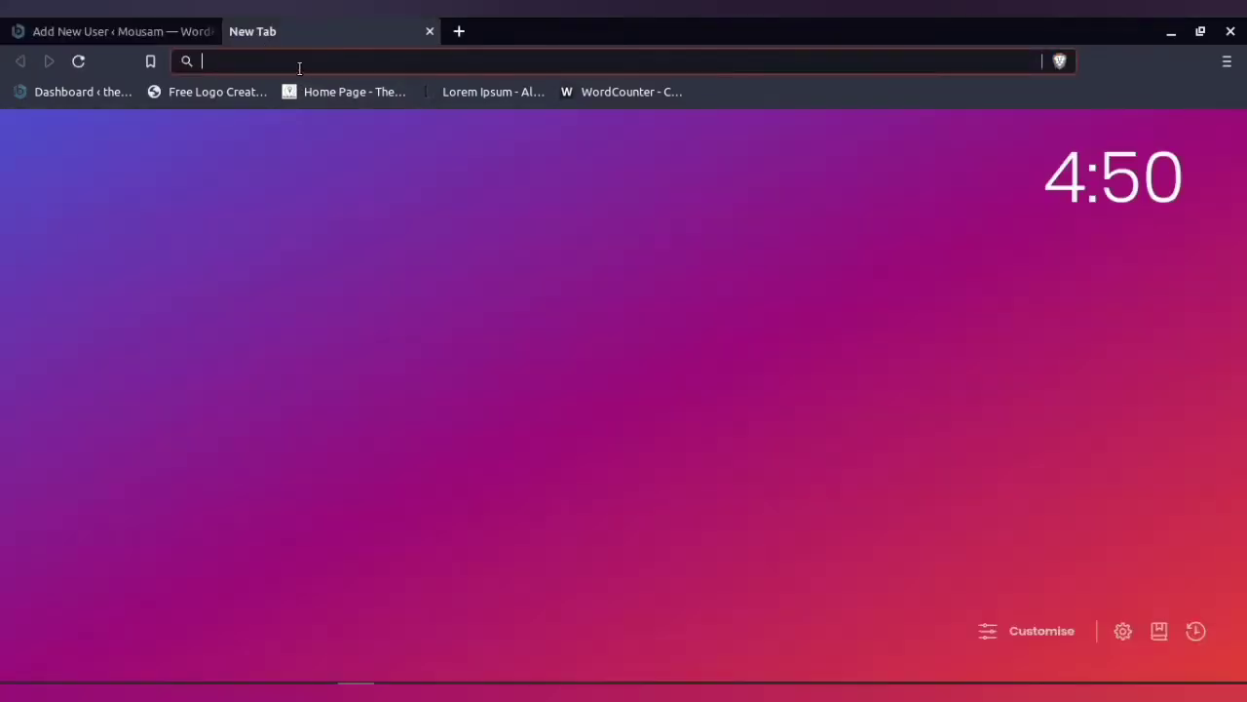
# Paste the copied link into the address bar and load the Roles and Capabilities article
pyautogui.rightClick(298, 65)
pyautogui.click(361, 174)
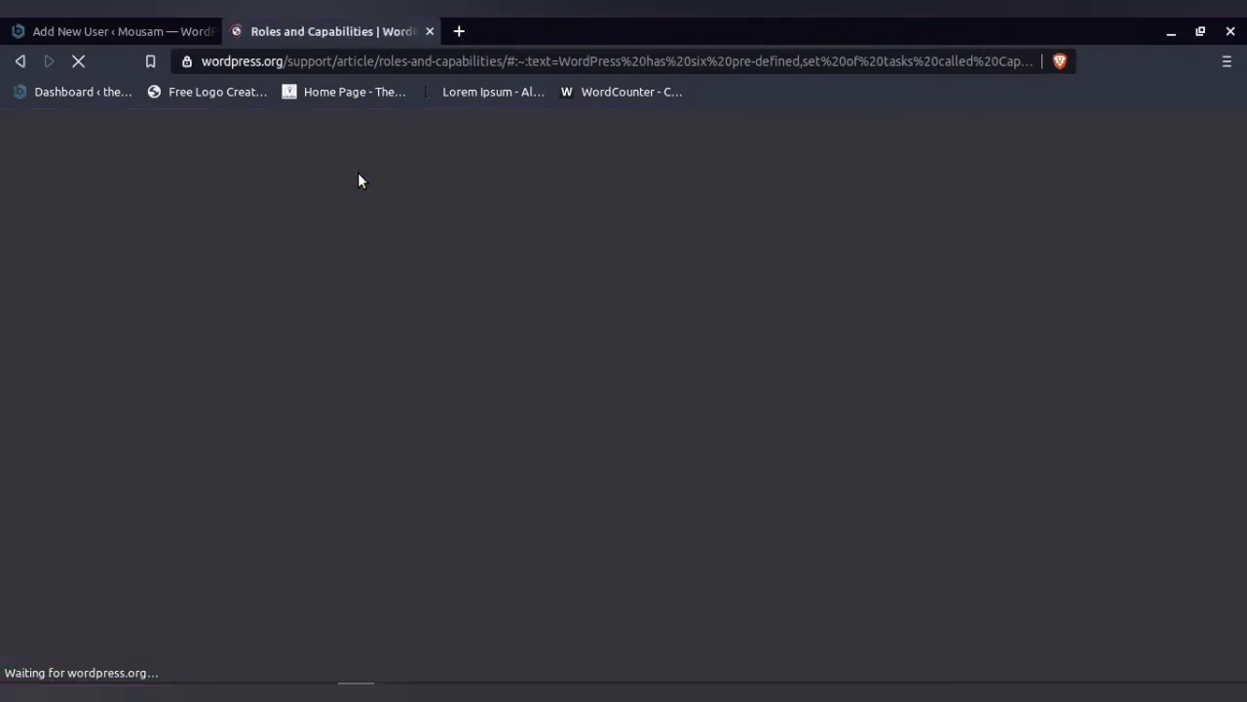
pyautogui.scroll(-10, 526, 449)
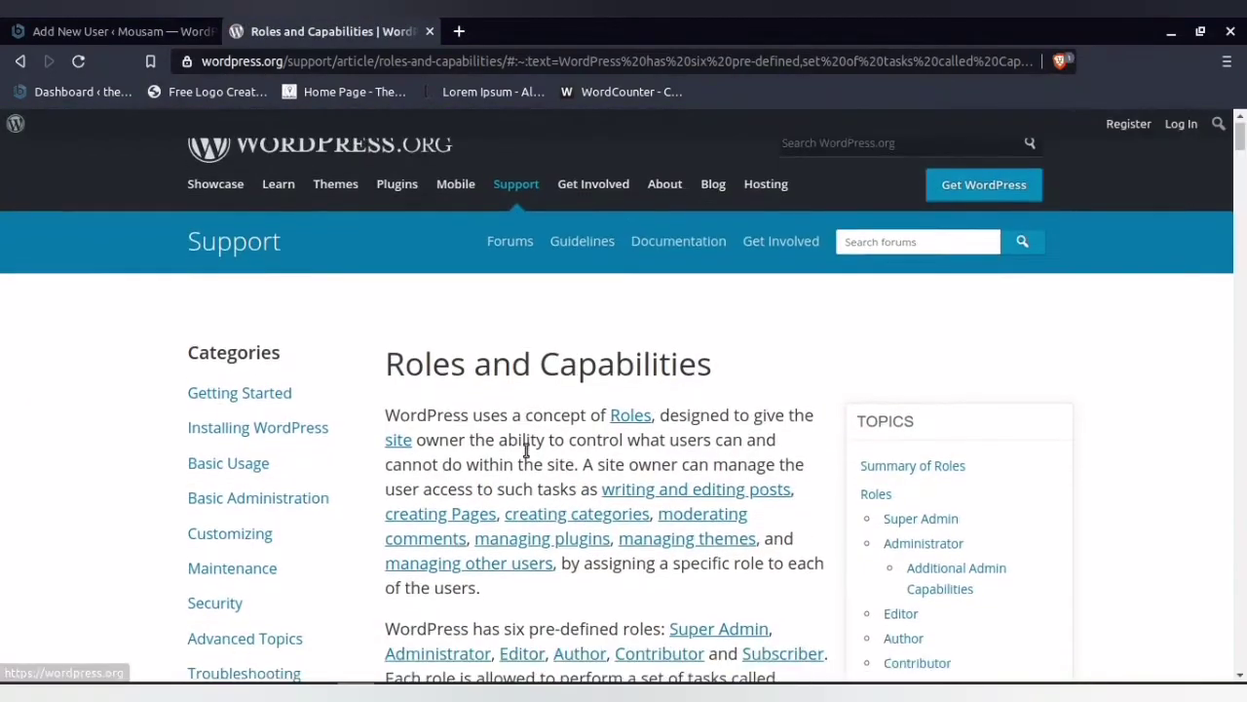
pyautogui.scroll(-3, 510, 420)
pyautogui.scroll(3, 492, 425)
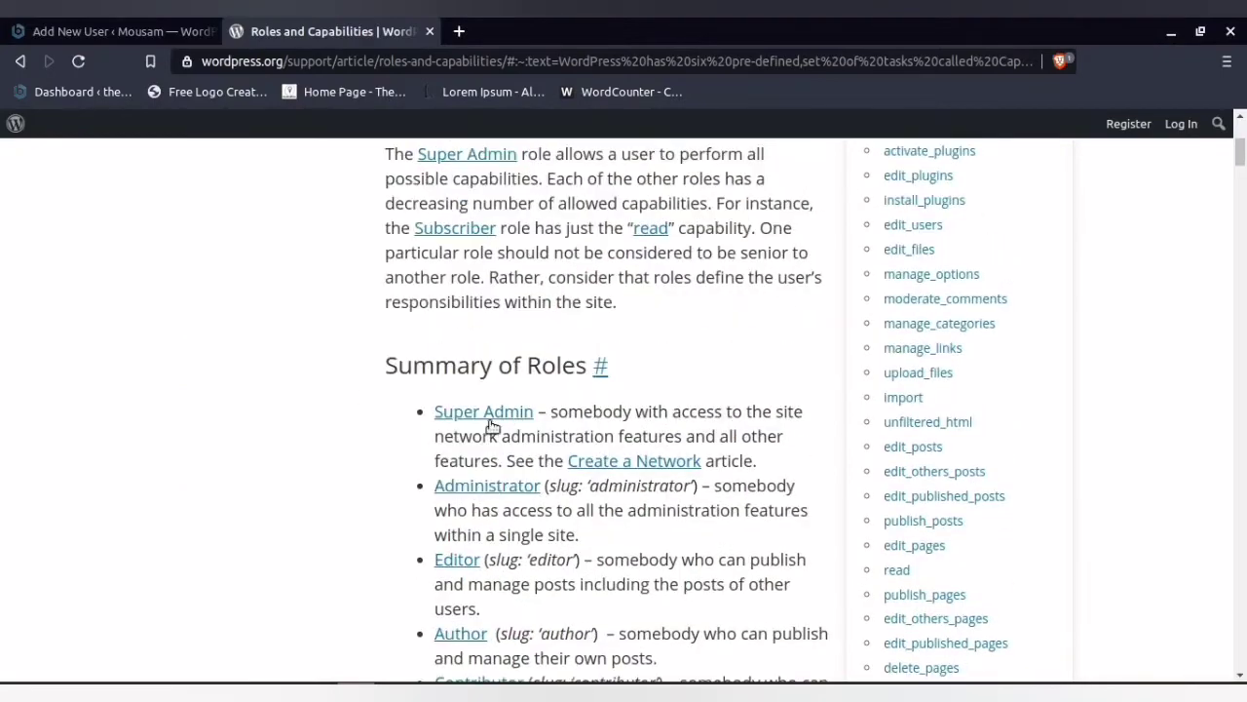
pyautogui.scroll(-15, 535, 419)
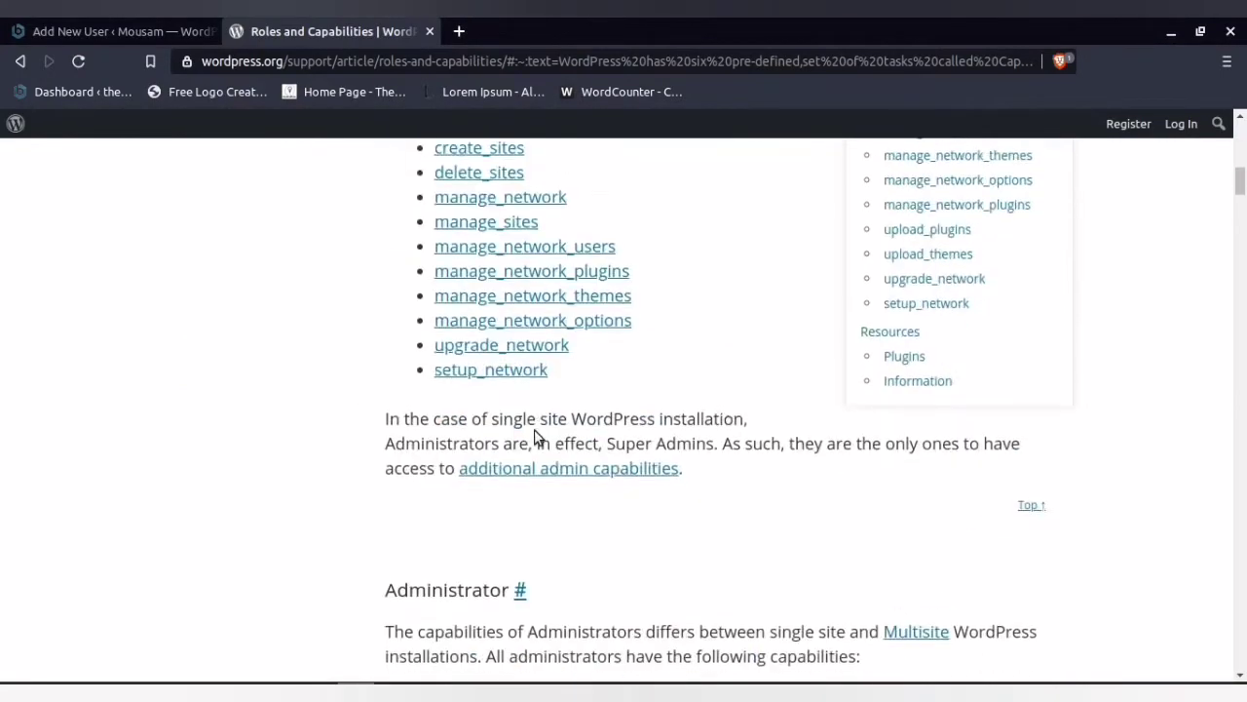
pyautogui.scroll(-15, 536, 427)
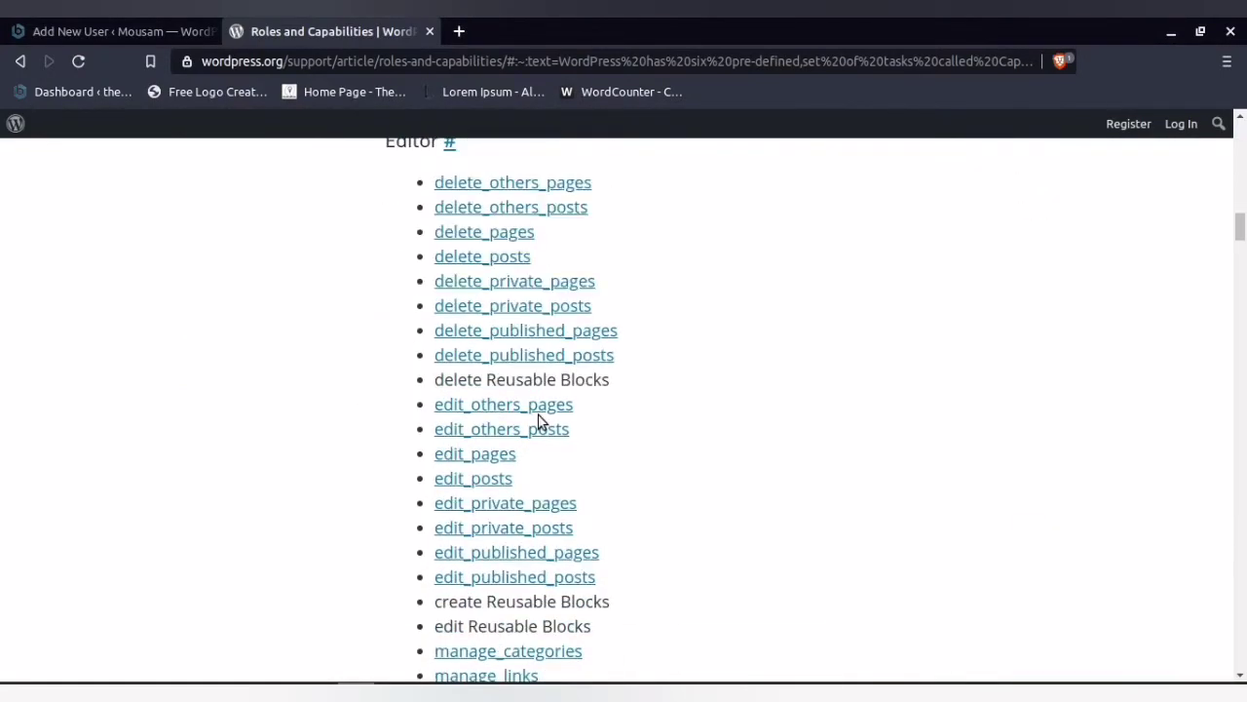
pyautogui.scroll(10, 538, 417)
pyautogui.scroll(15, 539, 416)
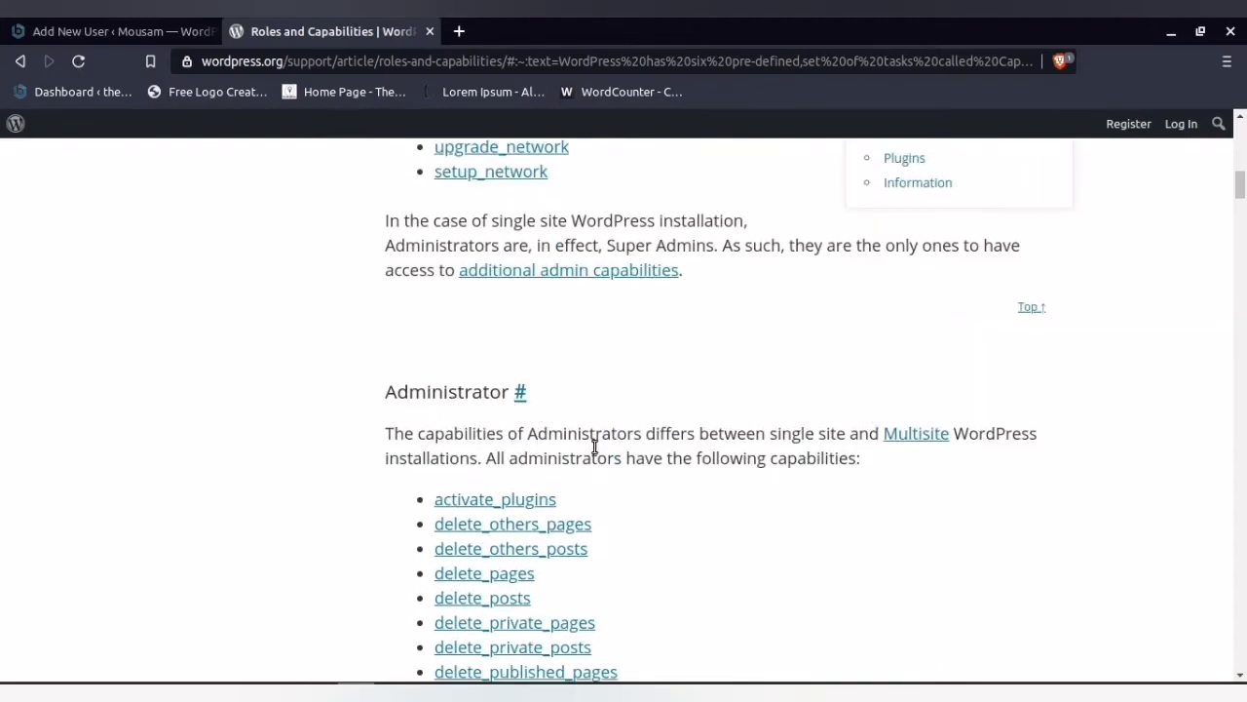
# Scroll through the article's capability lists for each role
pyautogui.moveTo(590, 456); pyautogui.dragTo(861, 462)
pyautogui.scroll(-10, 538, 473)
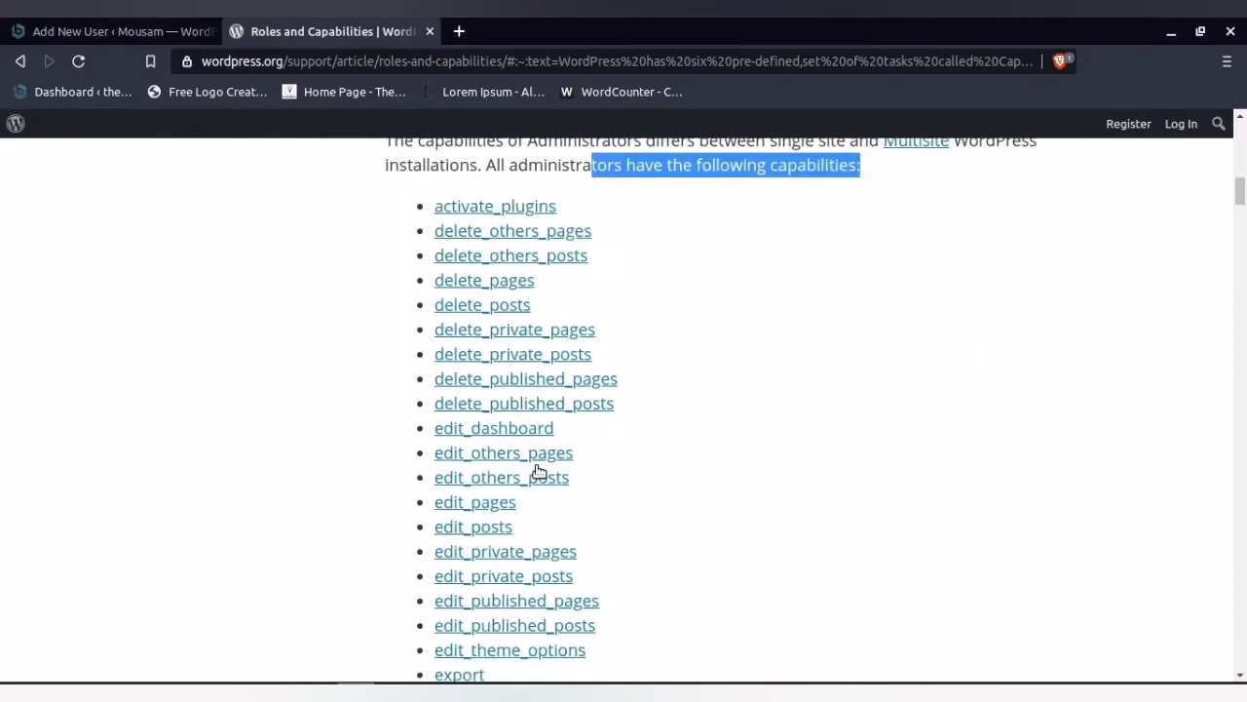
pyautogui.scroll(-3, 539, 468)
pyautogui.scroll(-10, 543, 306)
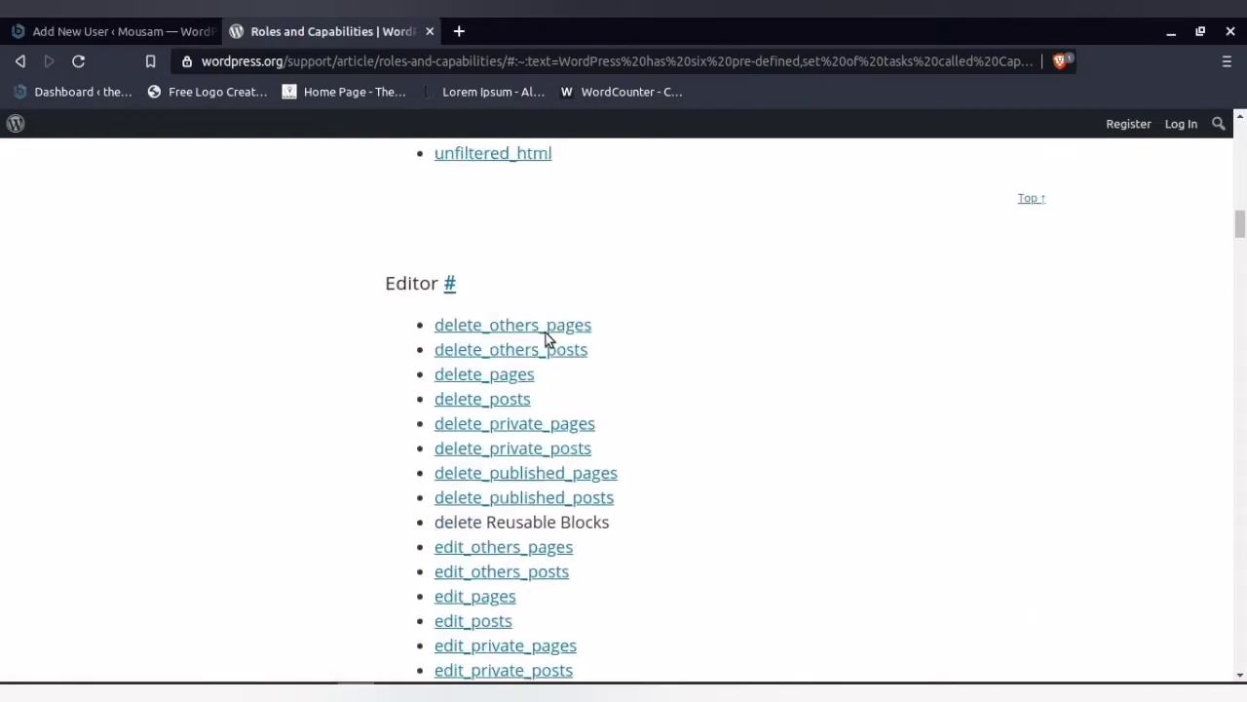
pyautogui.scroll(-20, 534, 293)
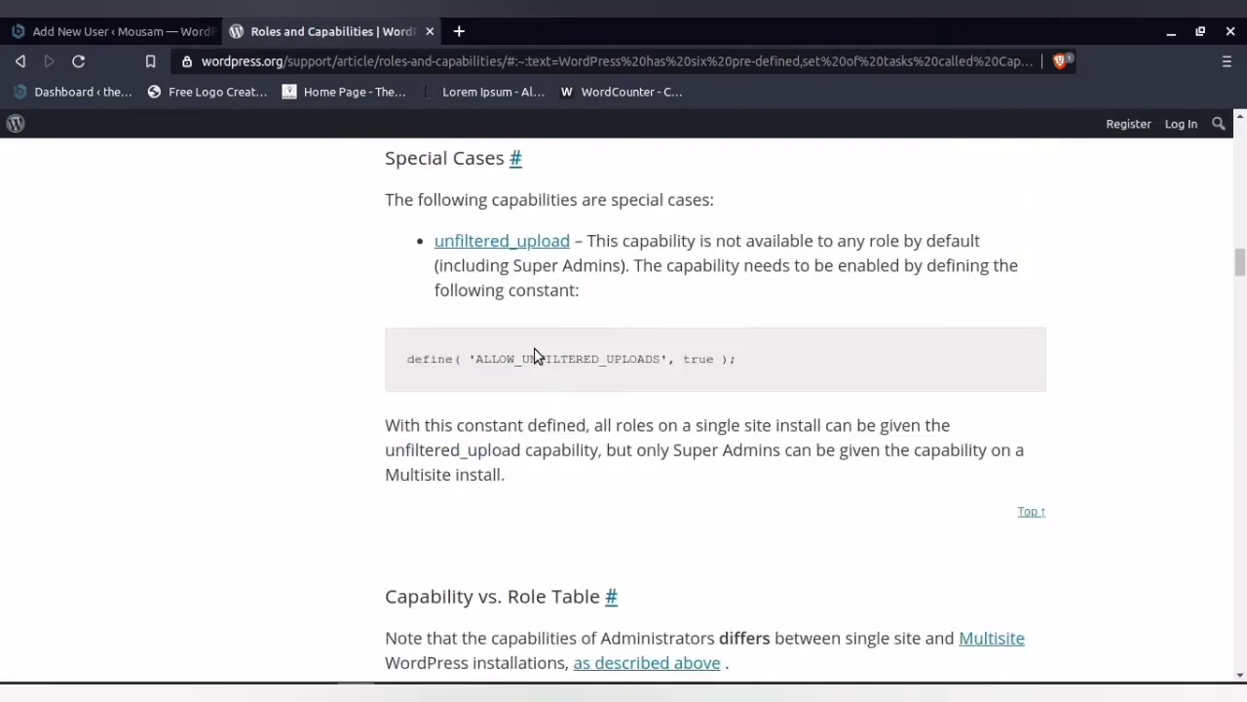
pyautogui.scroll(-3, 537, 357)
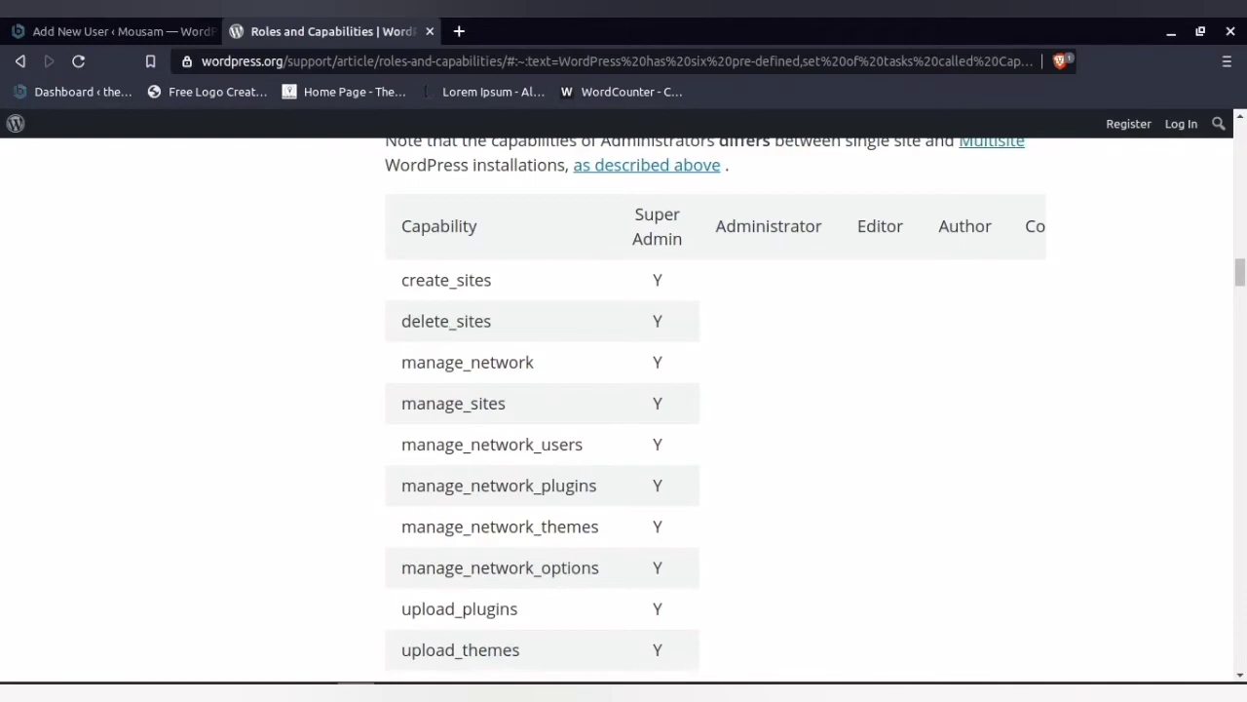
pyautogui.moveTo(1243, 276); pyautogui.dragTo(1240, 452)
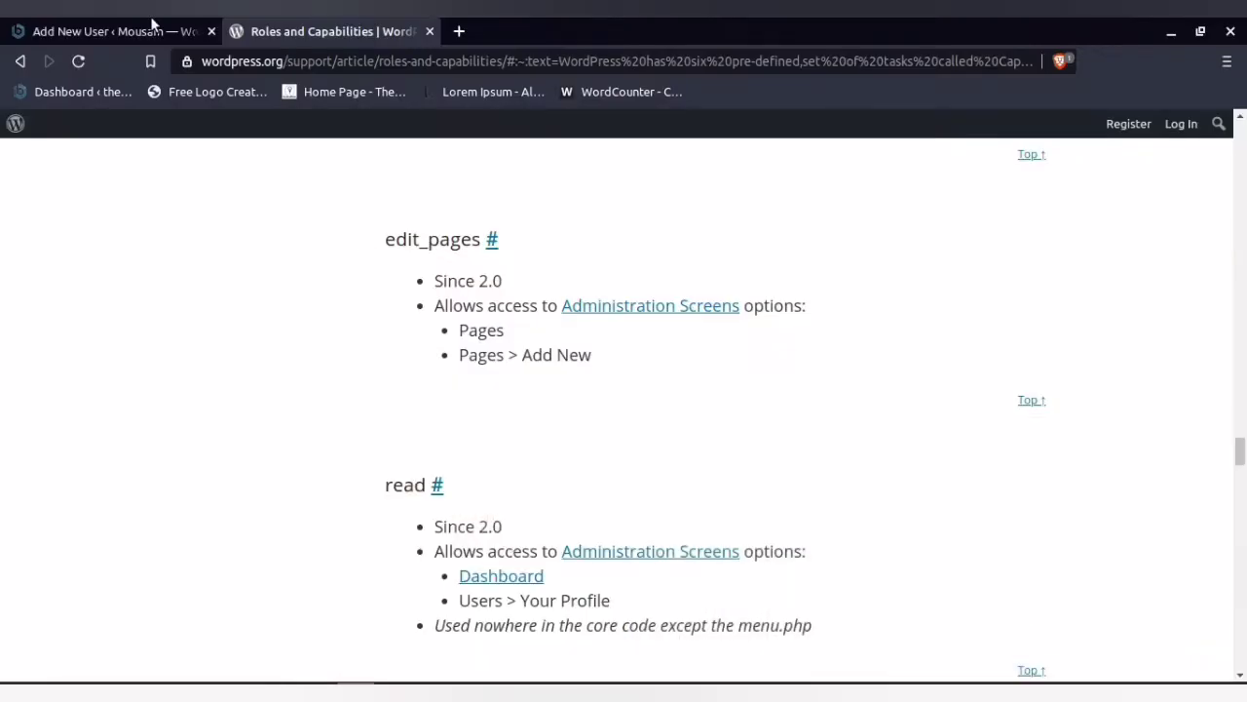
# Add the new user, decline saving the password, and view the All Users list
pyautogui.click(82, 24)
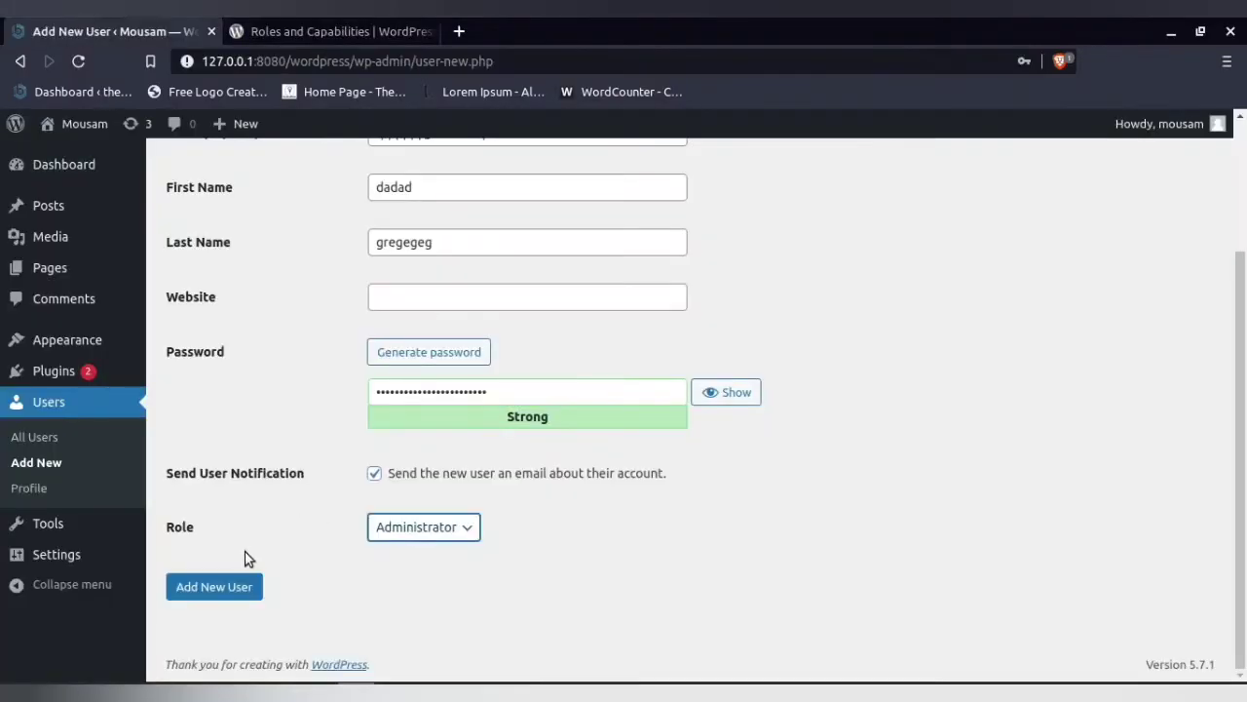
pyautogui.click(246, 590)
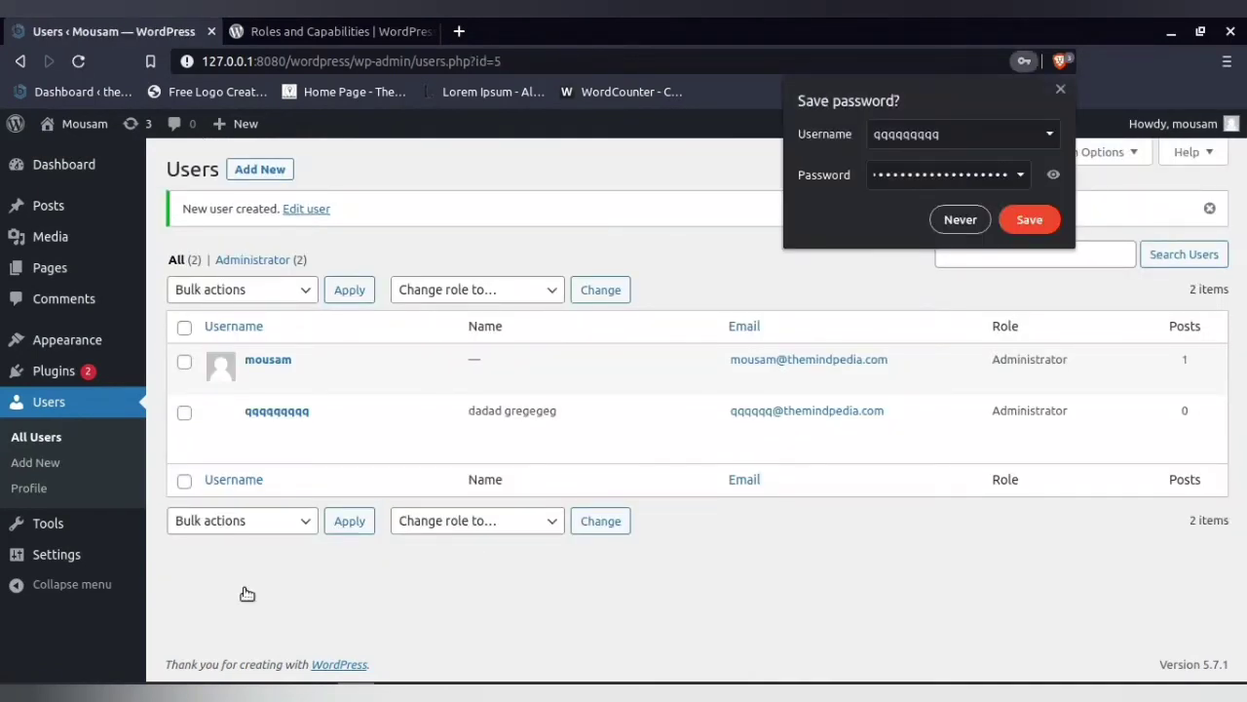
pyautogui.click(938, 220)
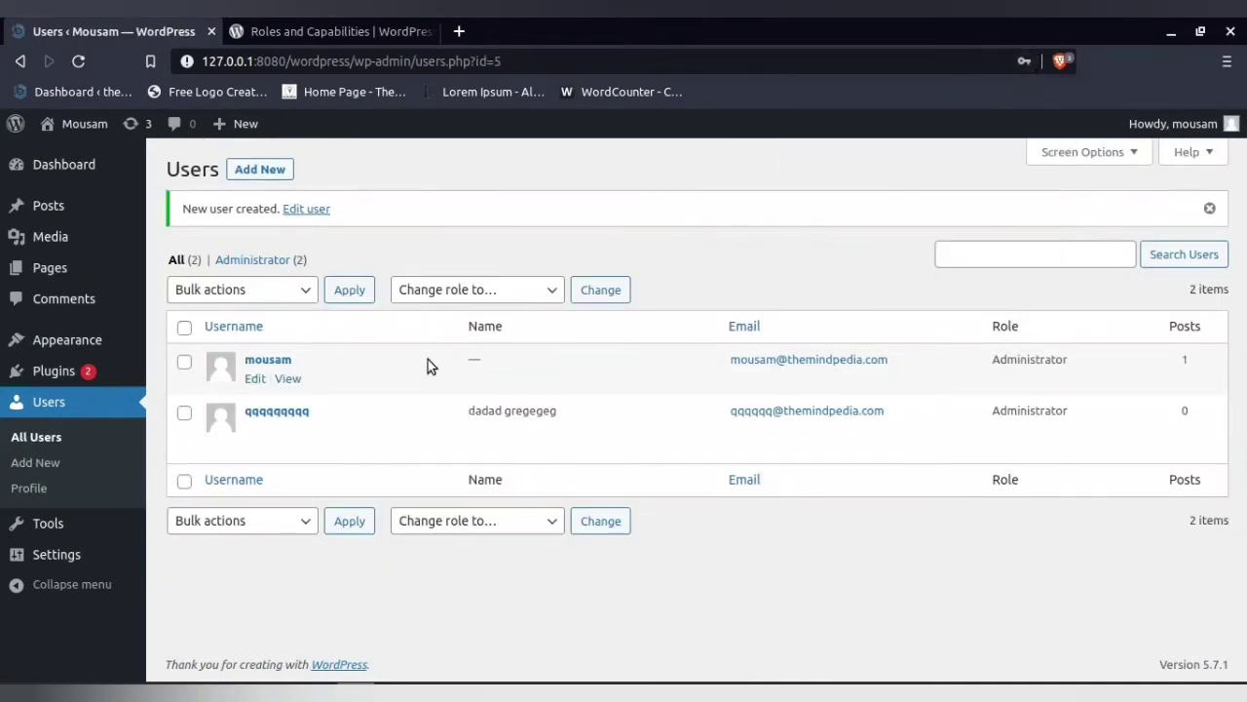
pyautogui.click(51, 447)
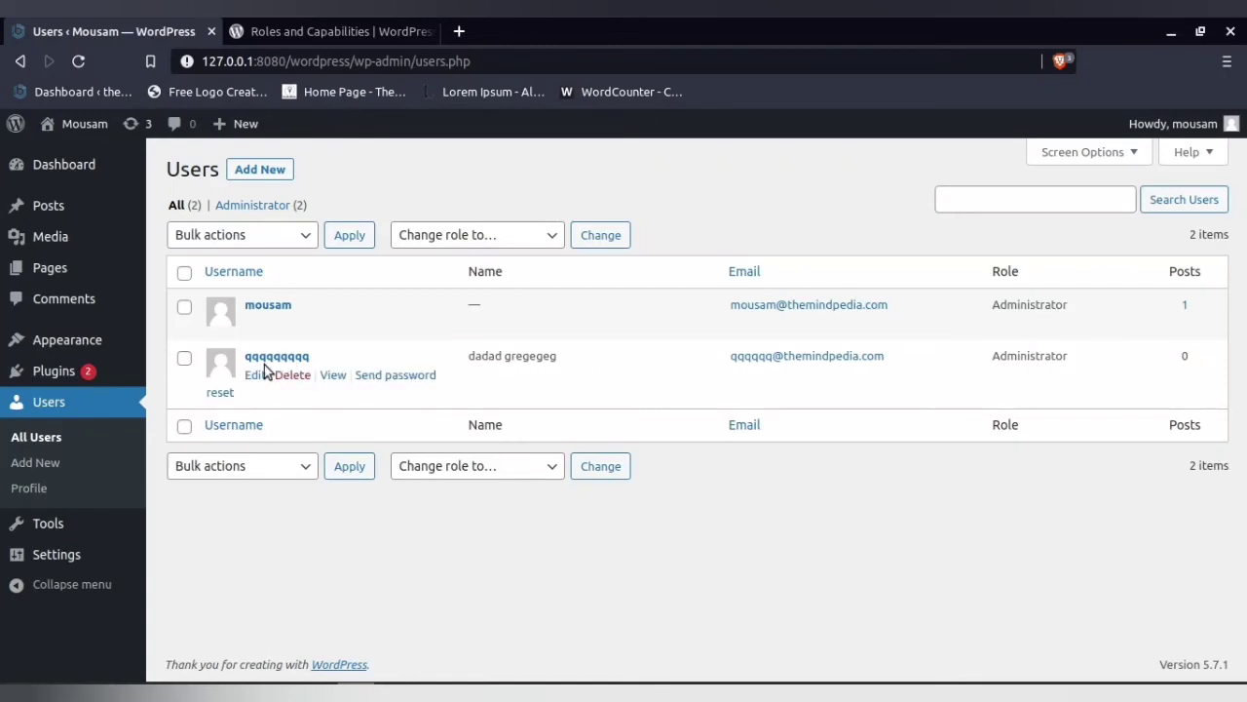
pyautogui.moveTo(990, 357); pyautogui.dragTo(1072, 358)
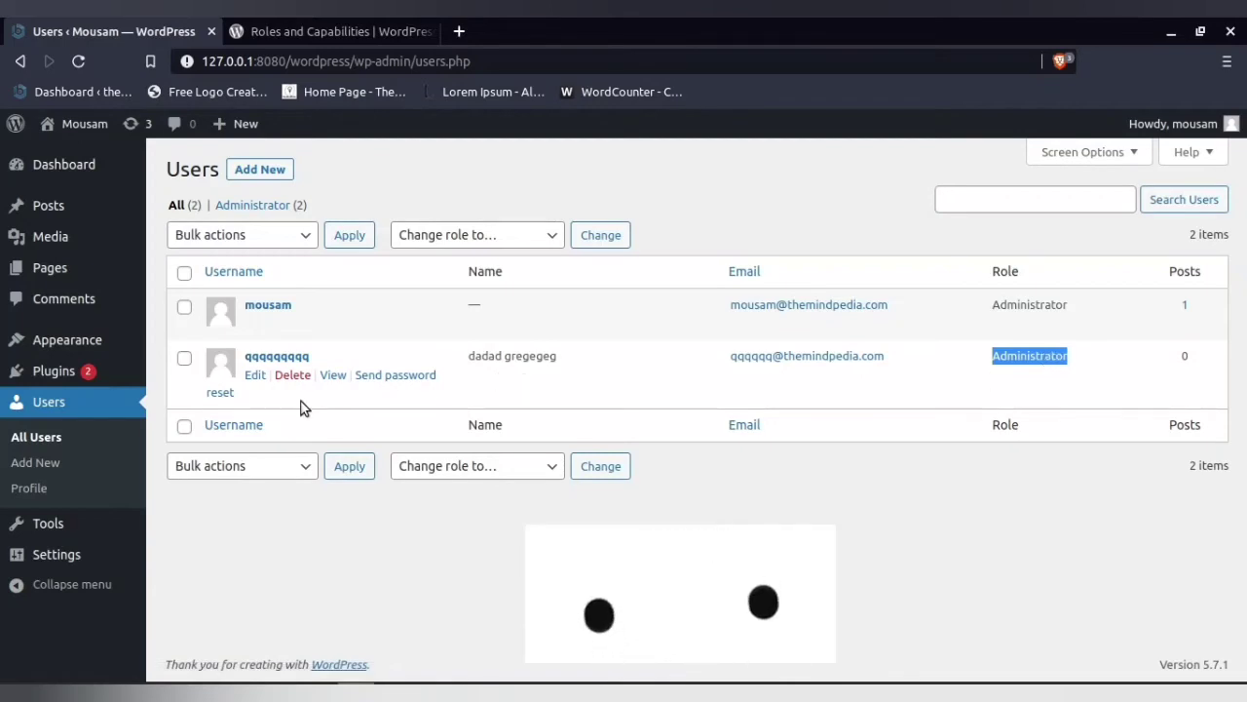
# Change the new user's role to Editor, update the profile, and return to All Users
pyautogui.click(255, 376)
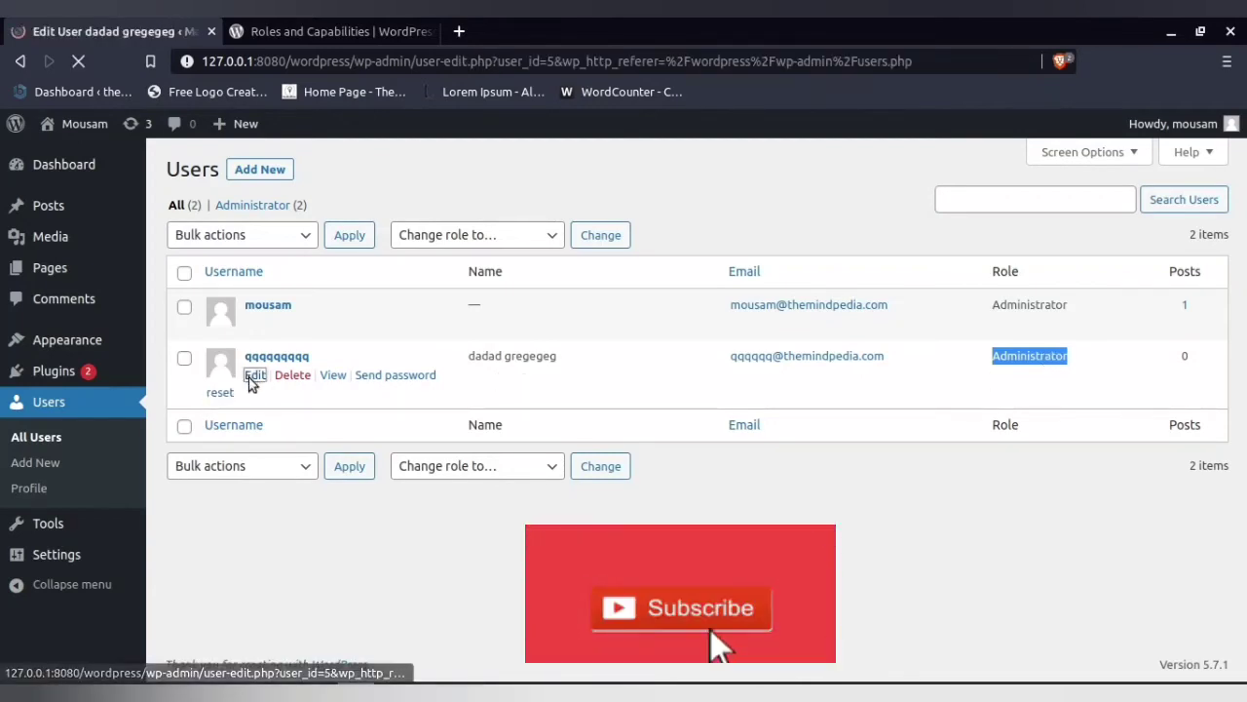
pyautogui.scroll(-1, 472, 425)
pyautogui.scroll(-4, 472, 426)
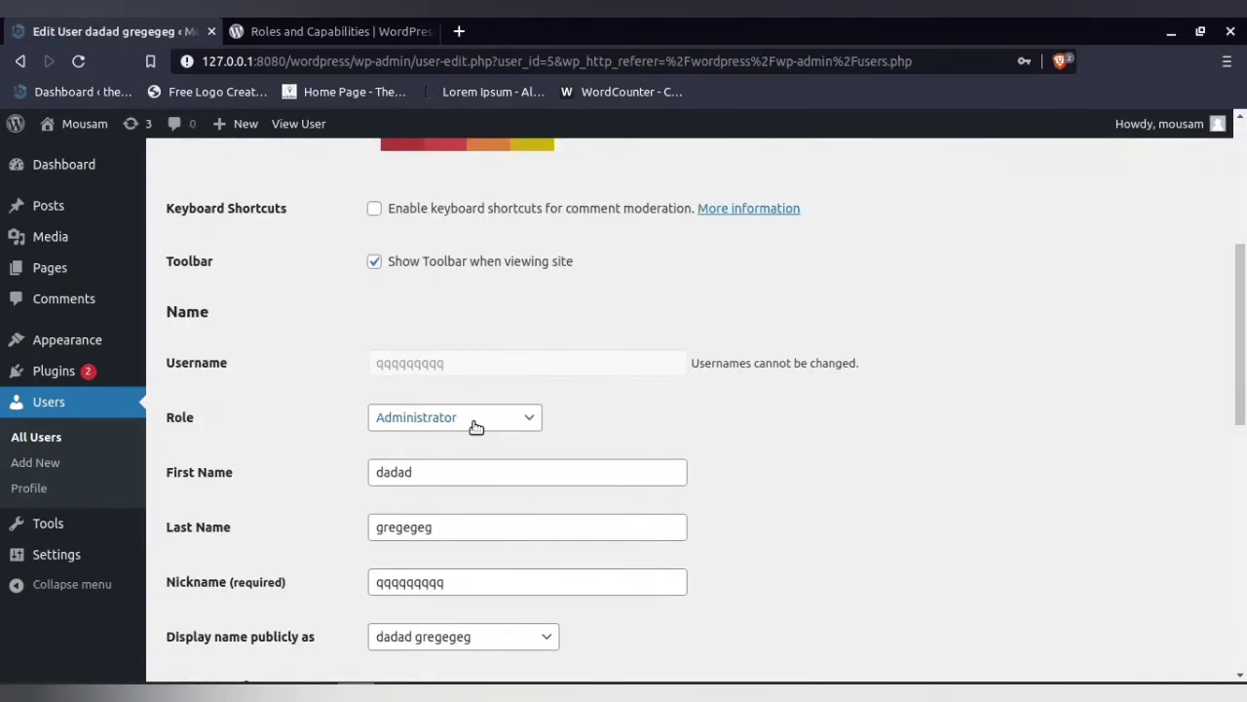
pyautogui.click(473, 419)
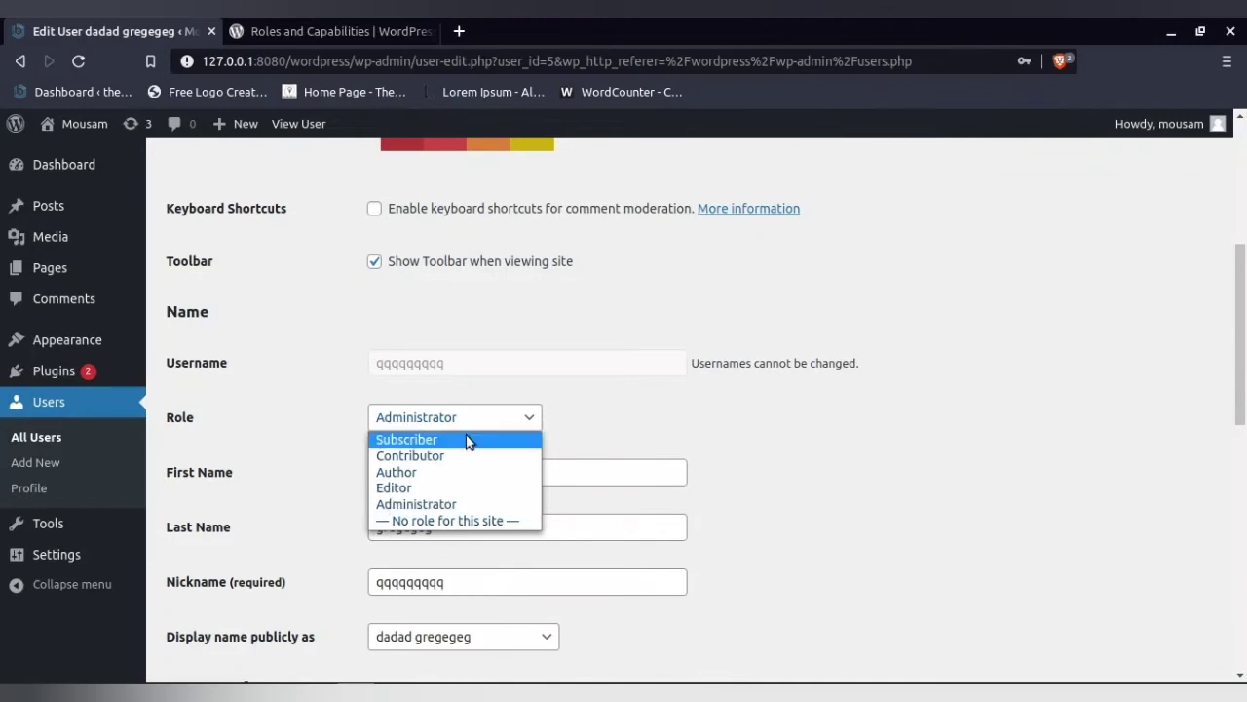
pyautogui.click(451, 488)
pyautogui.scroll(-10, 1228, 368)
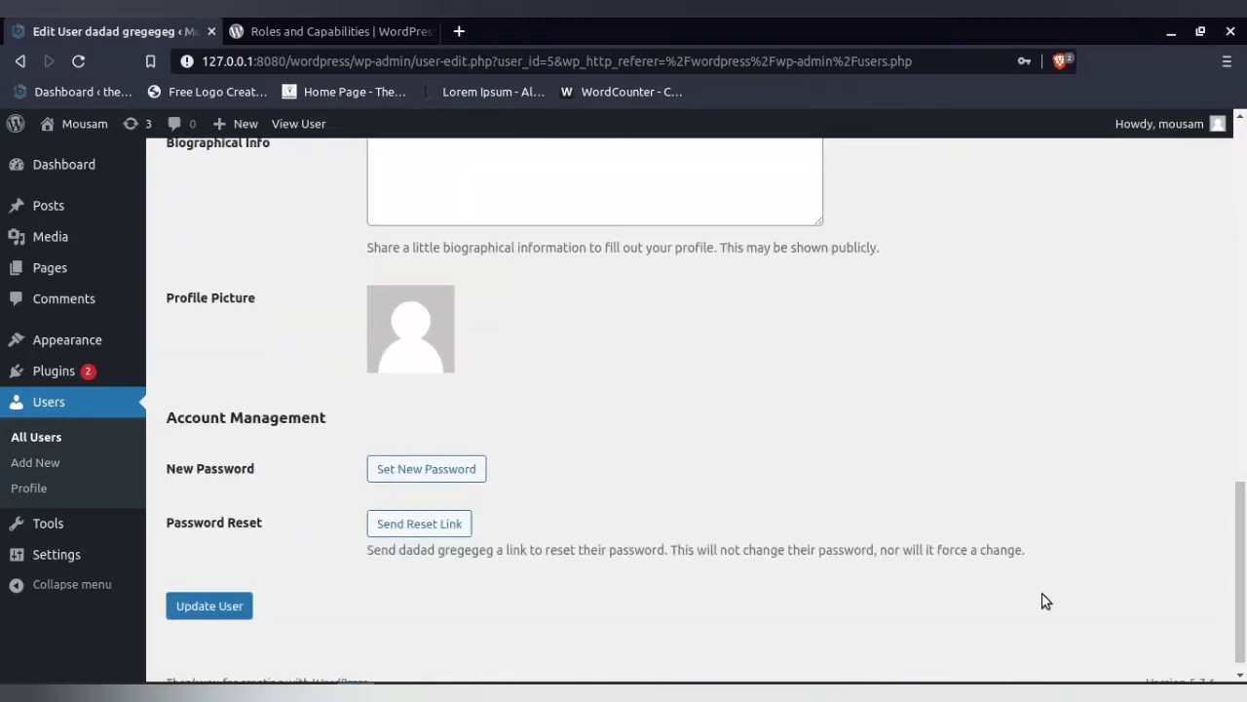
pyautogui.click(209, 606)
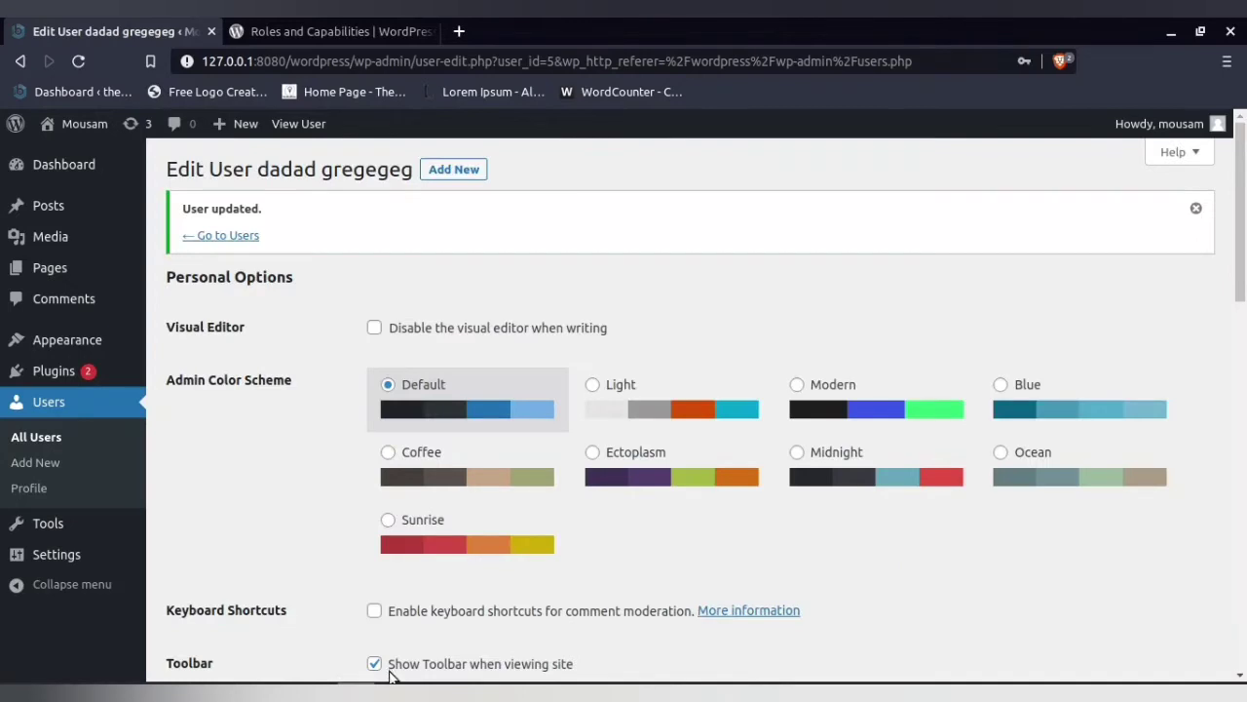
pyautogui.click(38, 441)
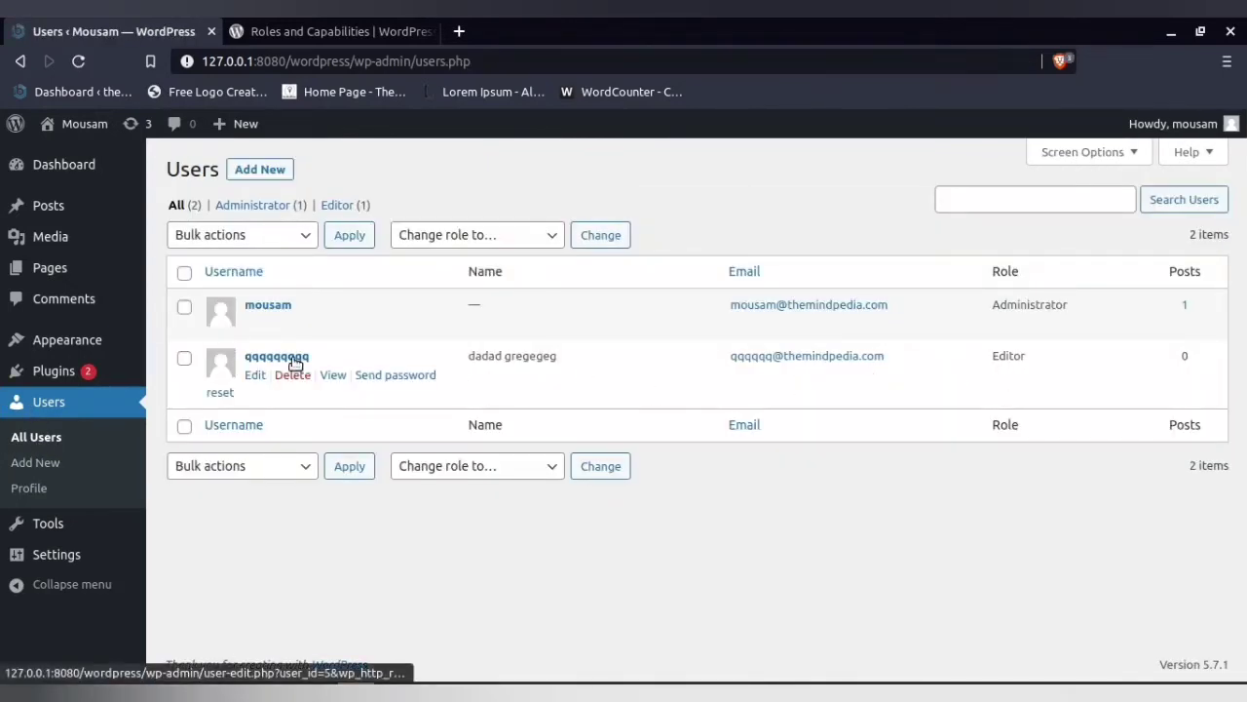
pyautogui.doubleClick(1004, 357)
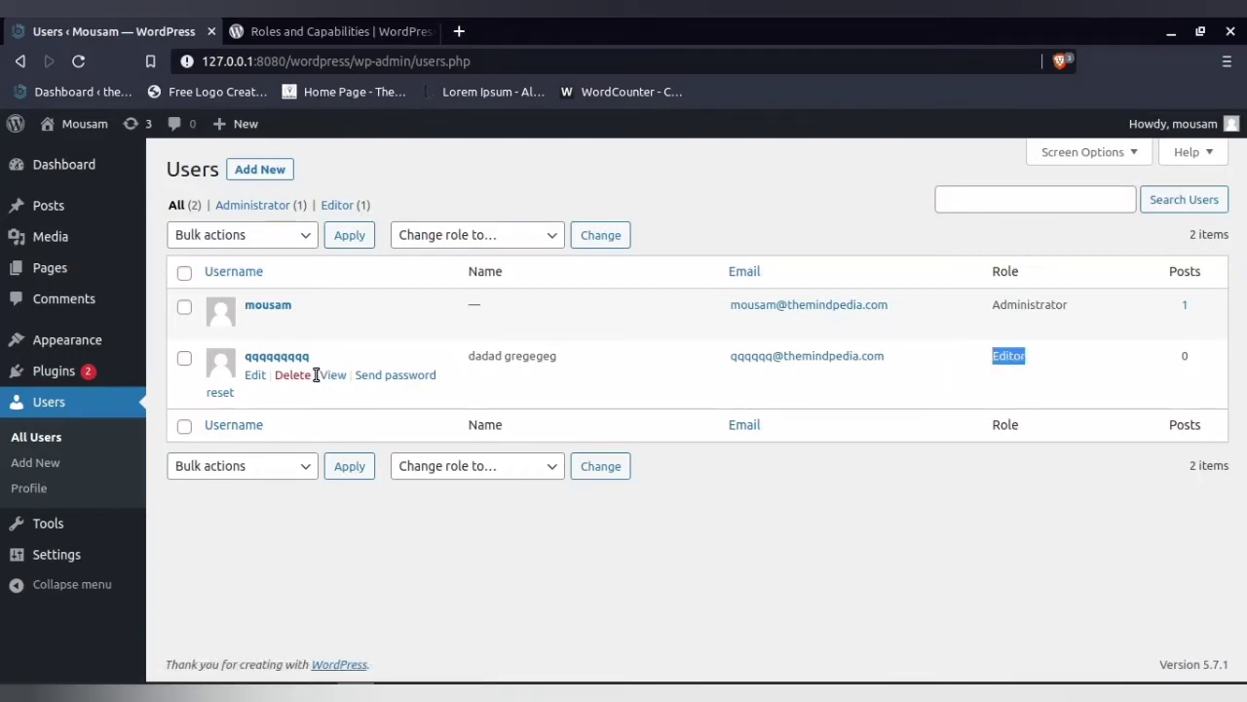
# In the second user's profile, switch the colour scheme to Sunrise and review the name and e-mail fields
pyautogui.click(253, 377)
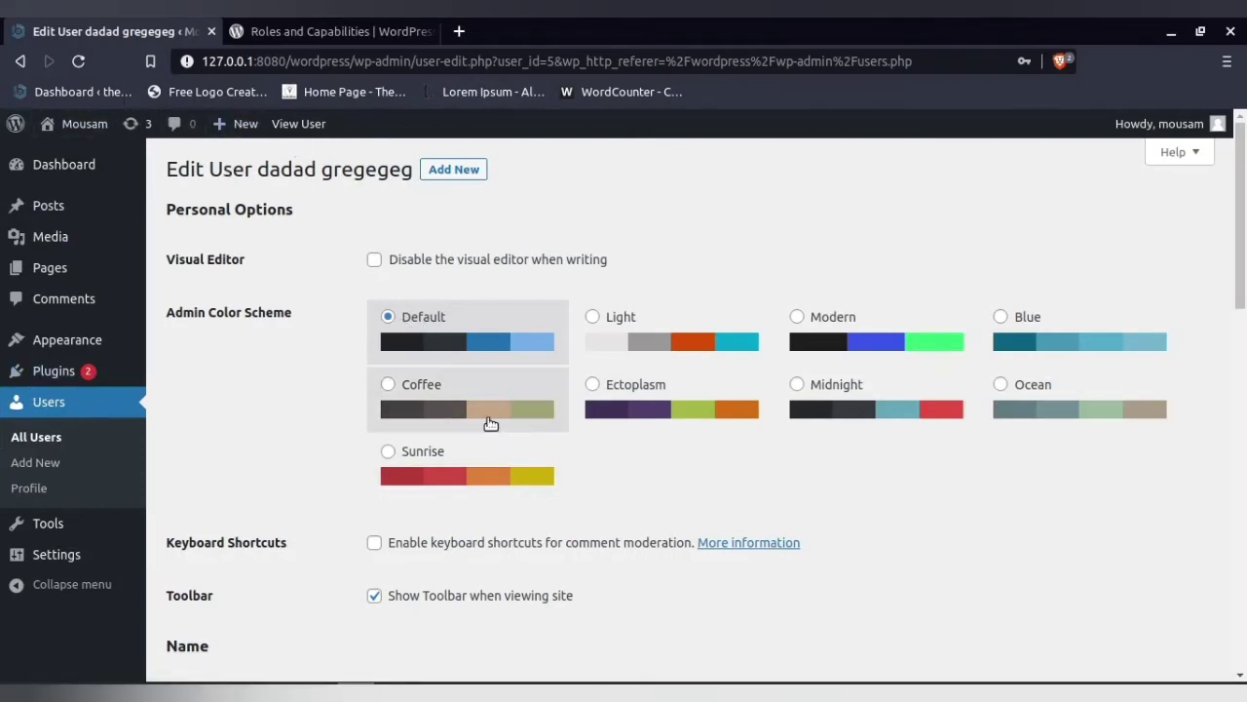
pyautogui.click(469, 469)
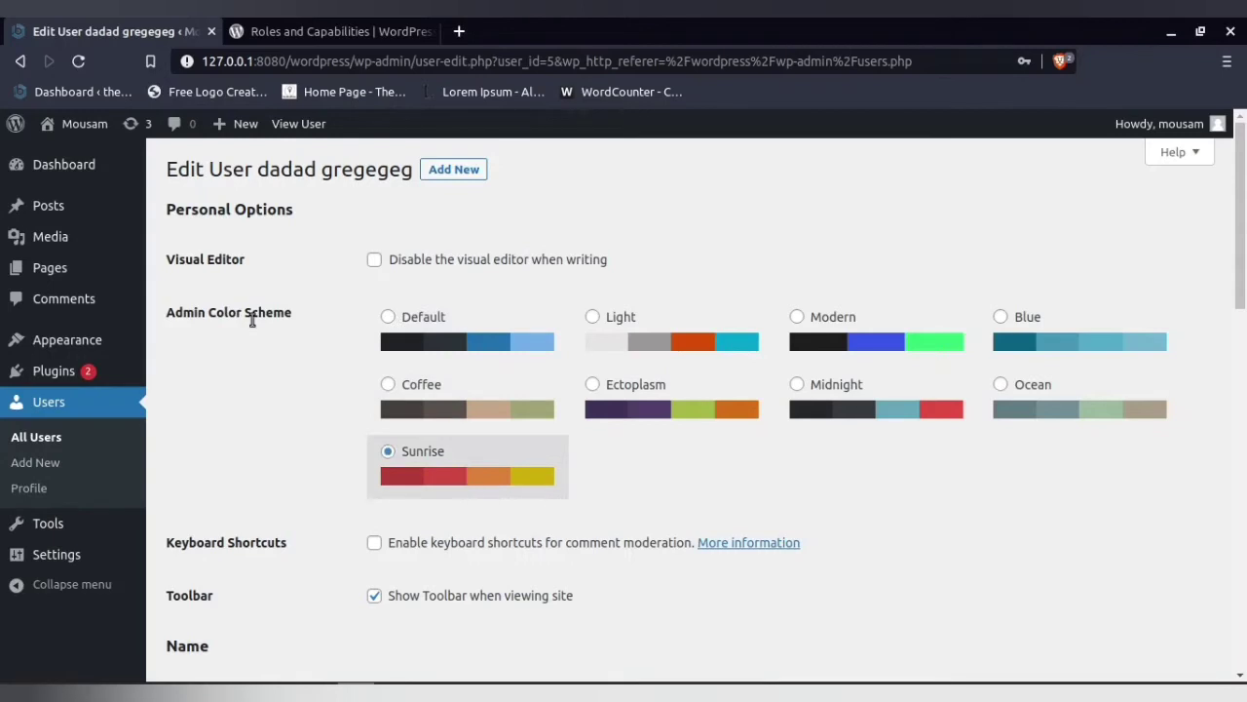
pyautogui.scroll(-5, 251, 321)
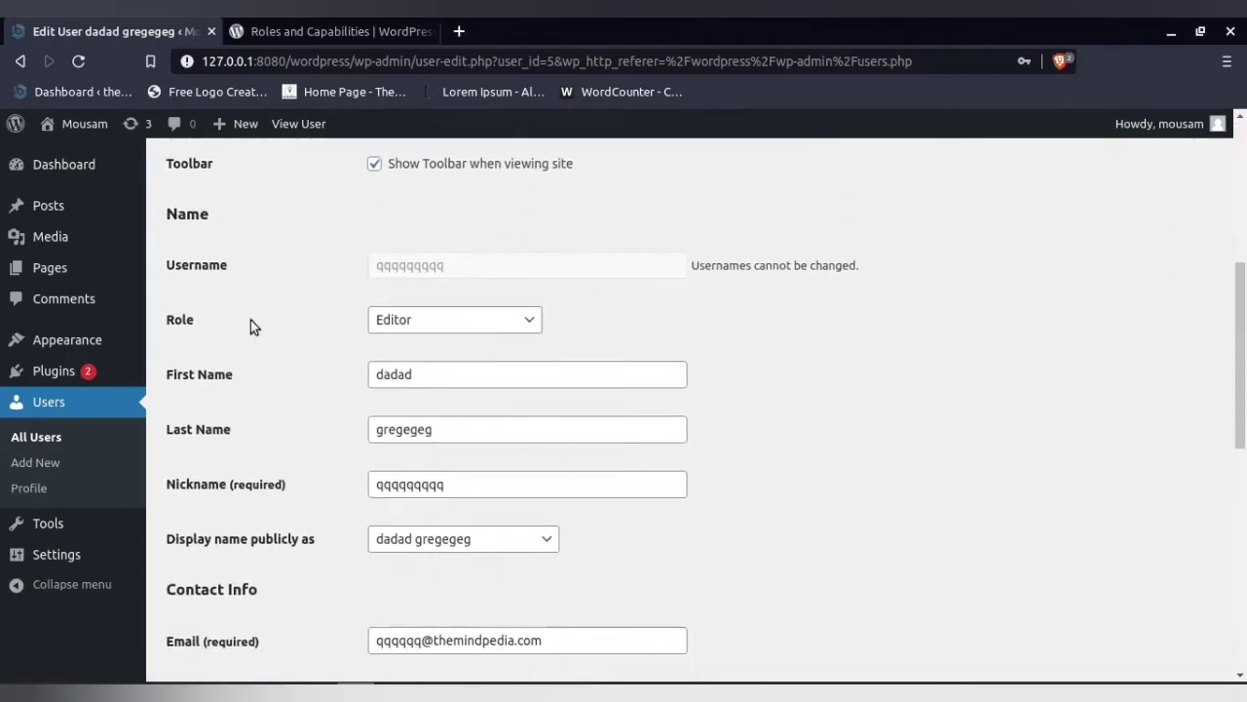
pyautogui.moveTo(426, 369); pyautogui.dragTo(315, 379)
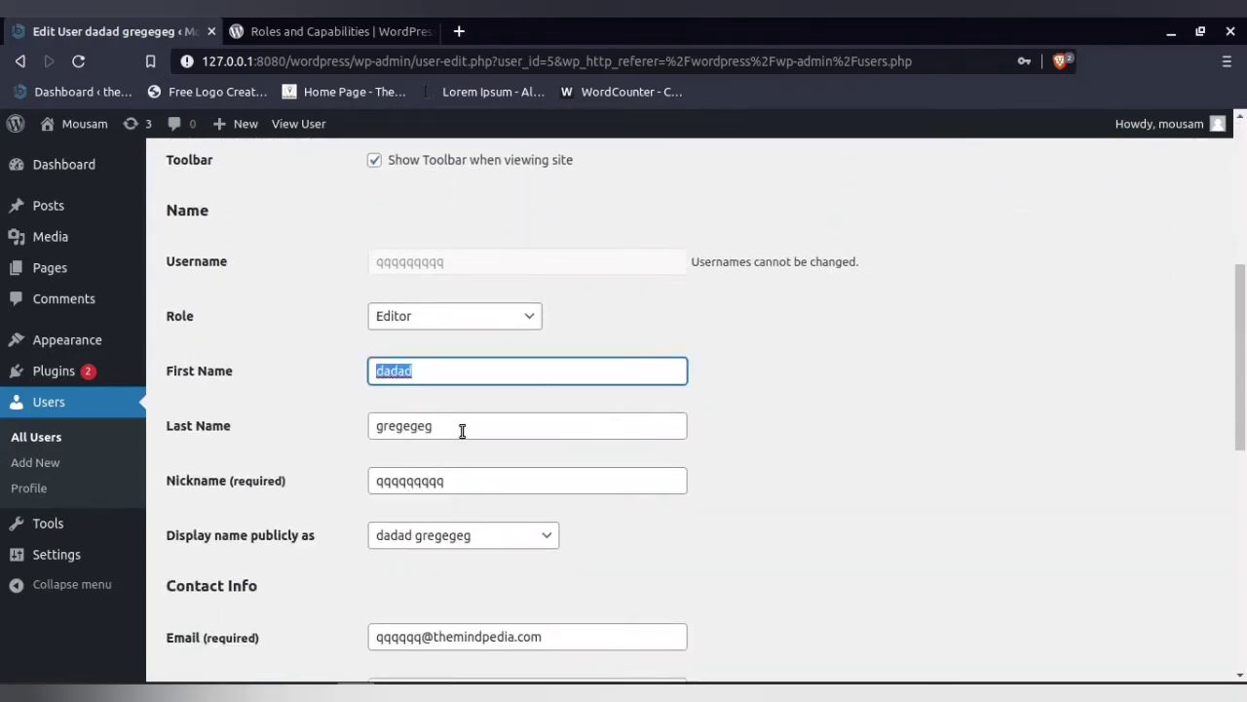
pyautogui.scroll(-2, 462, 475)
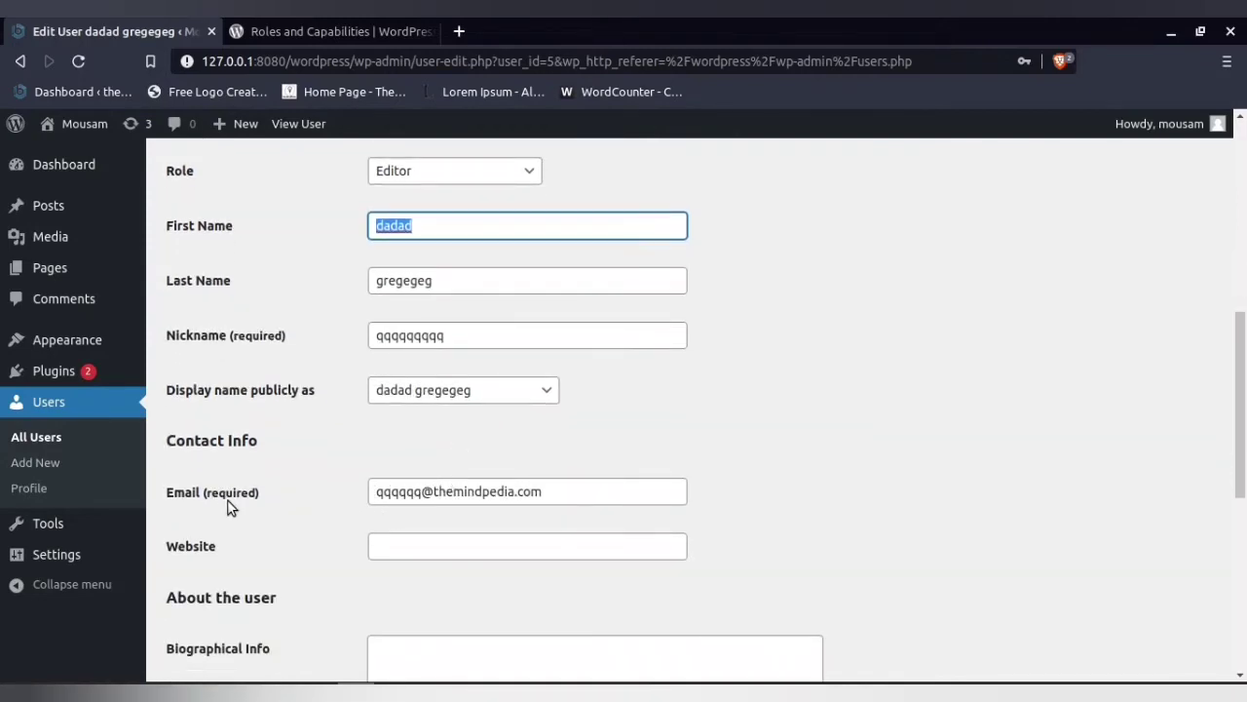
pyautogui.moveTo(421, 492); pyautogui.dragTo(503, 494)
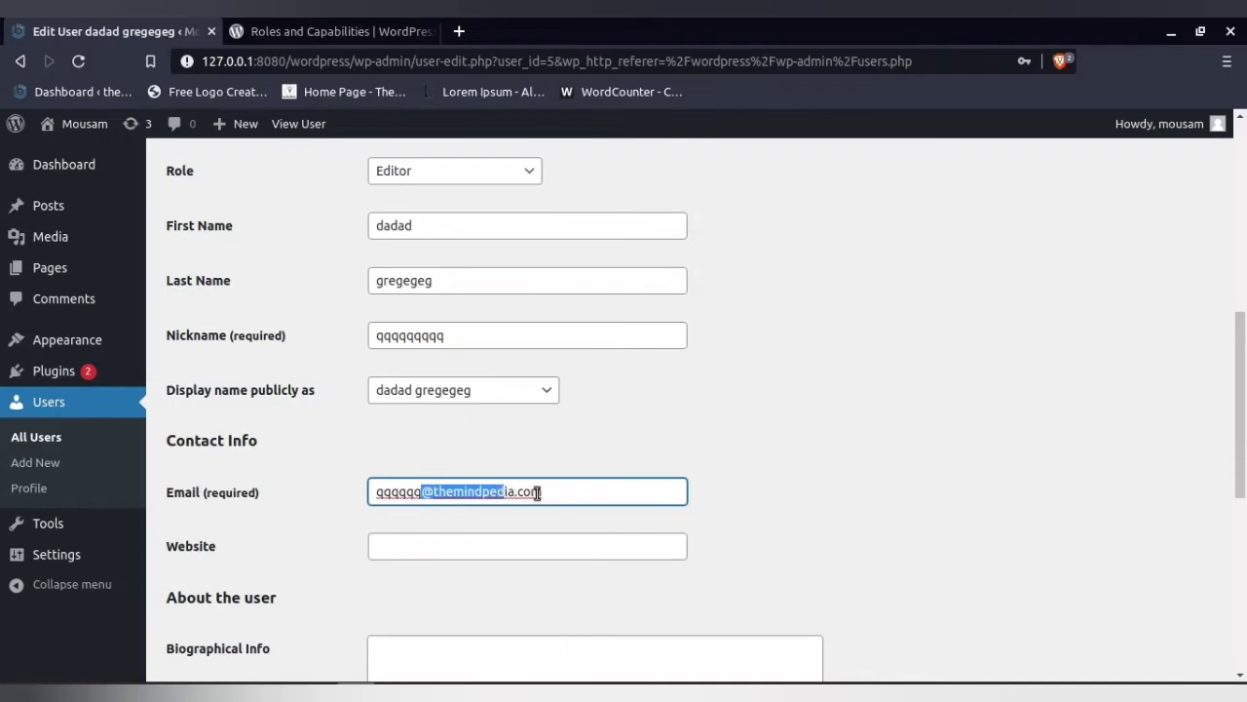
pyautogui.click(537, 492)
pyautogui.scroll(-2, 537, 492)
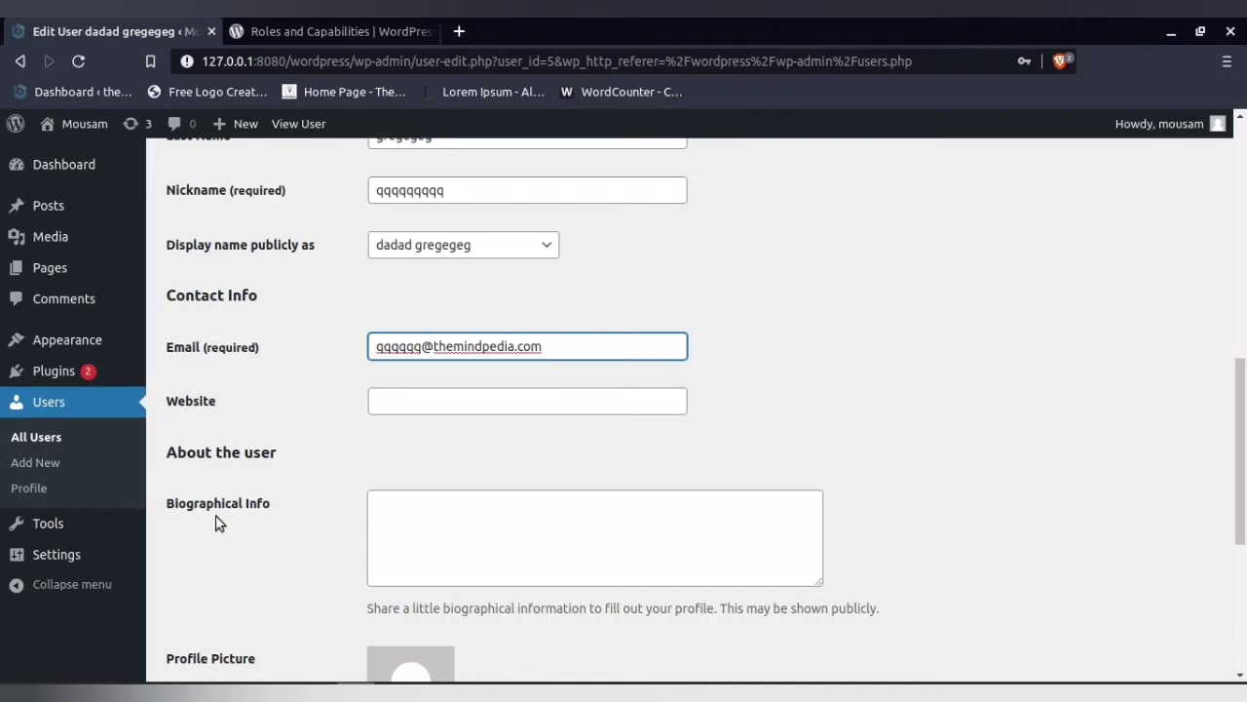
pyautogui.scroll(-2, 343, 518)
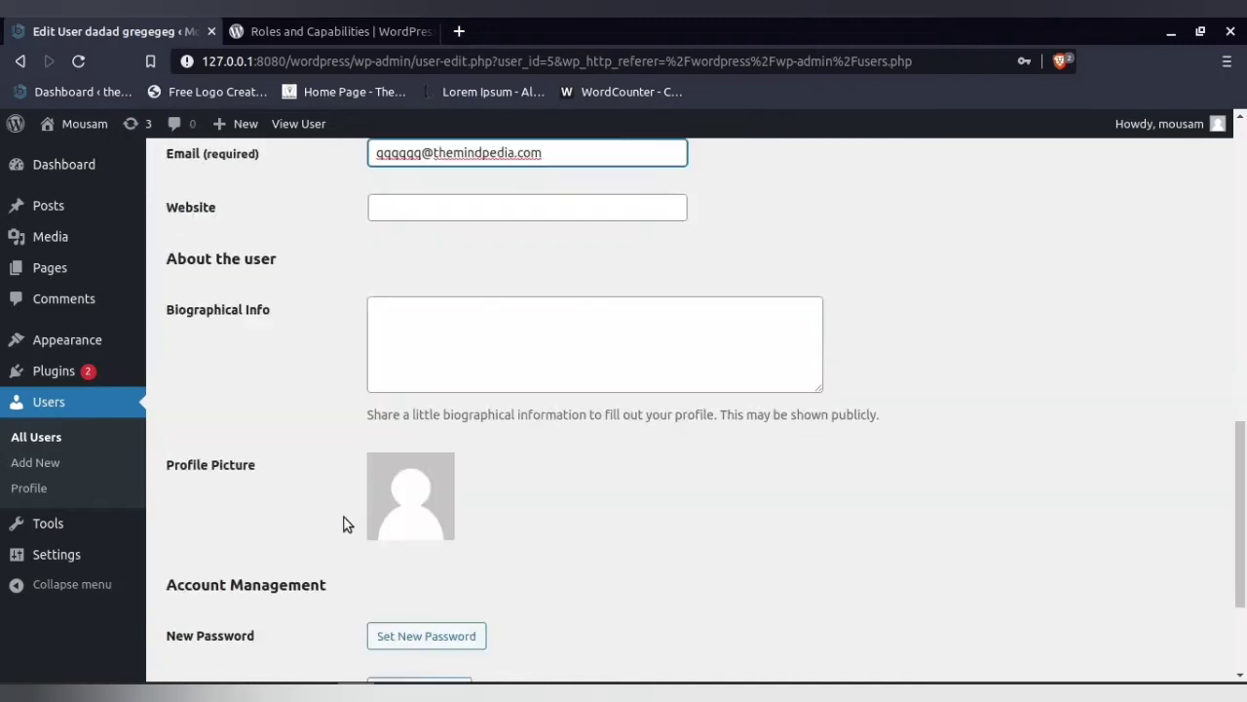
pyautogui.scroll(-2, 465, 506)
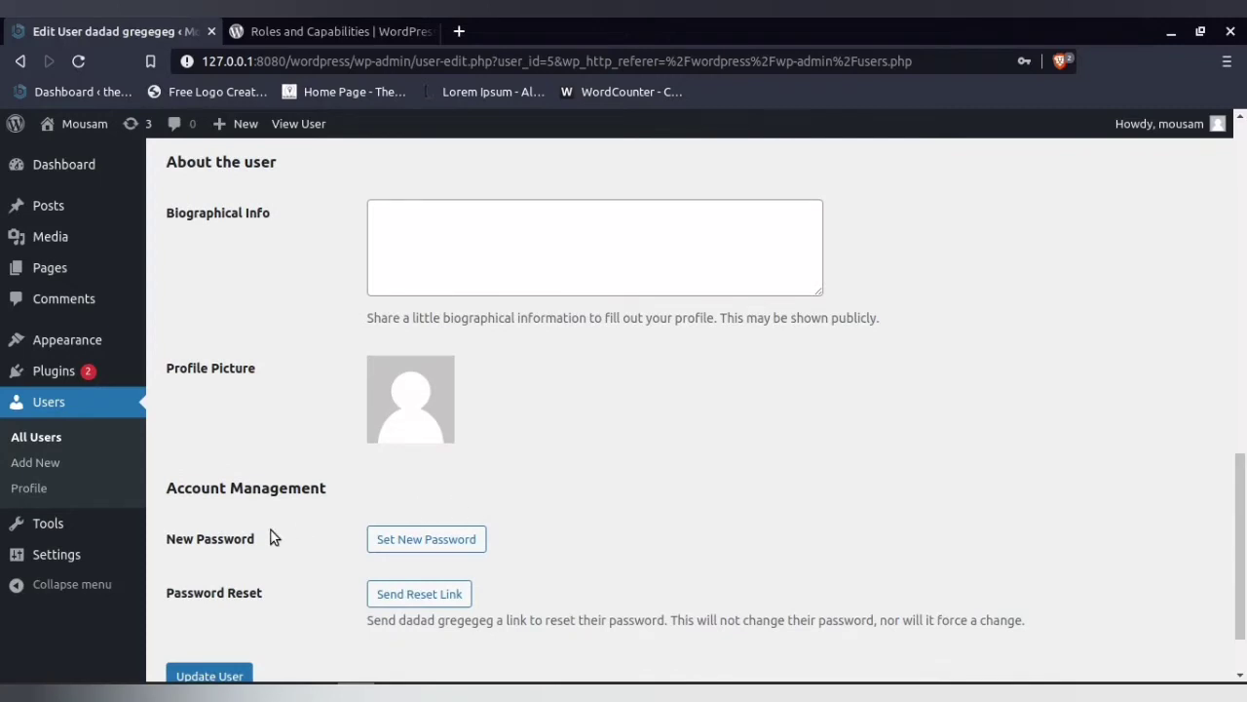
pyautogui.scroll(5, 271, 530)
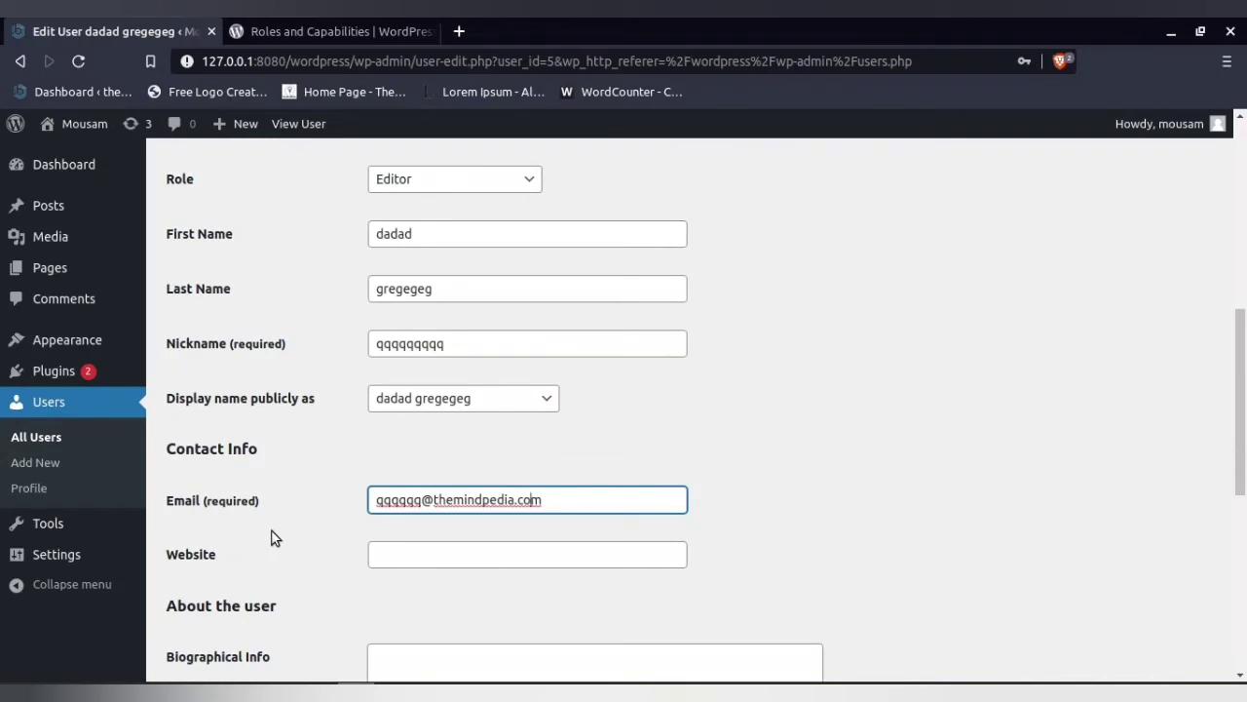
pyautogui.scroll(2, 273, 537)
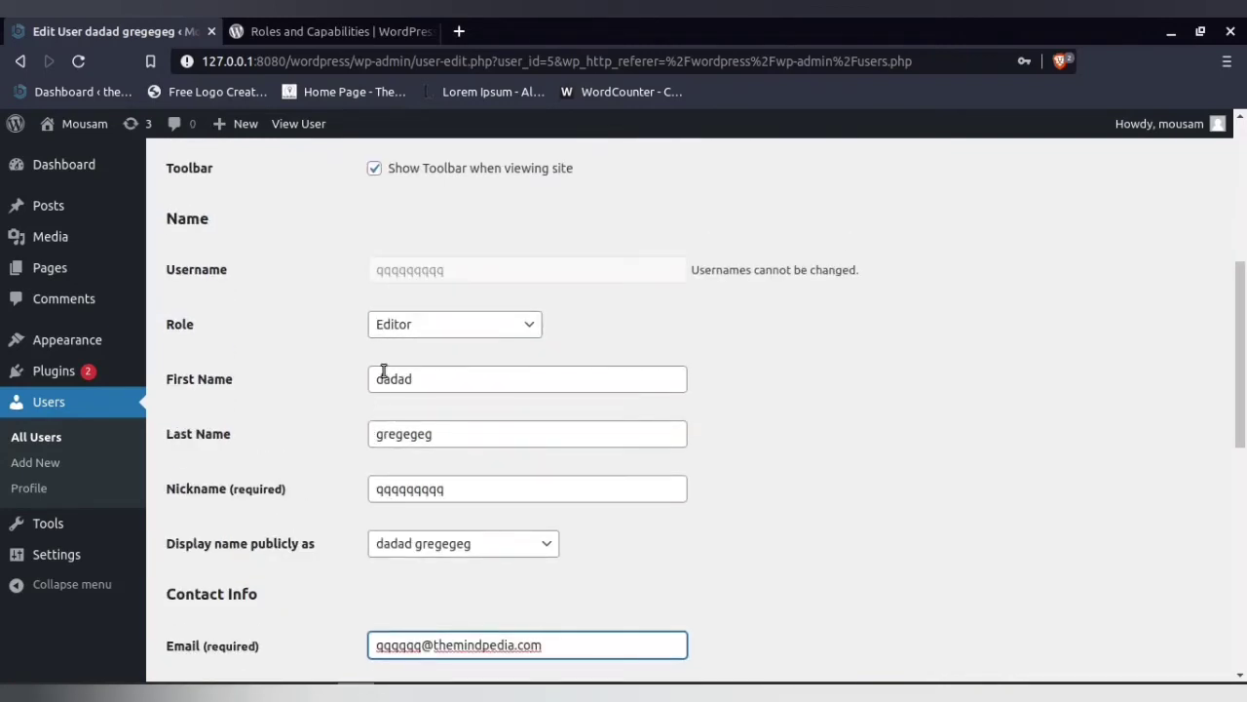
# Confirm the Editor role and display name unchanged, then log out from the Howdy menu
pyautogui.click(400, 331)
pyautogui.click(399, 328)
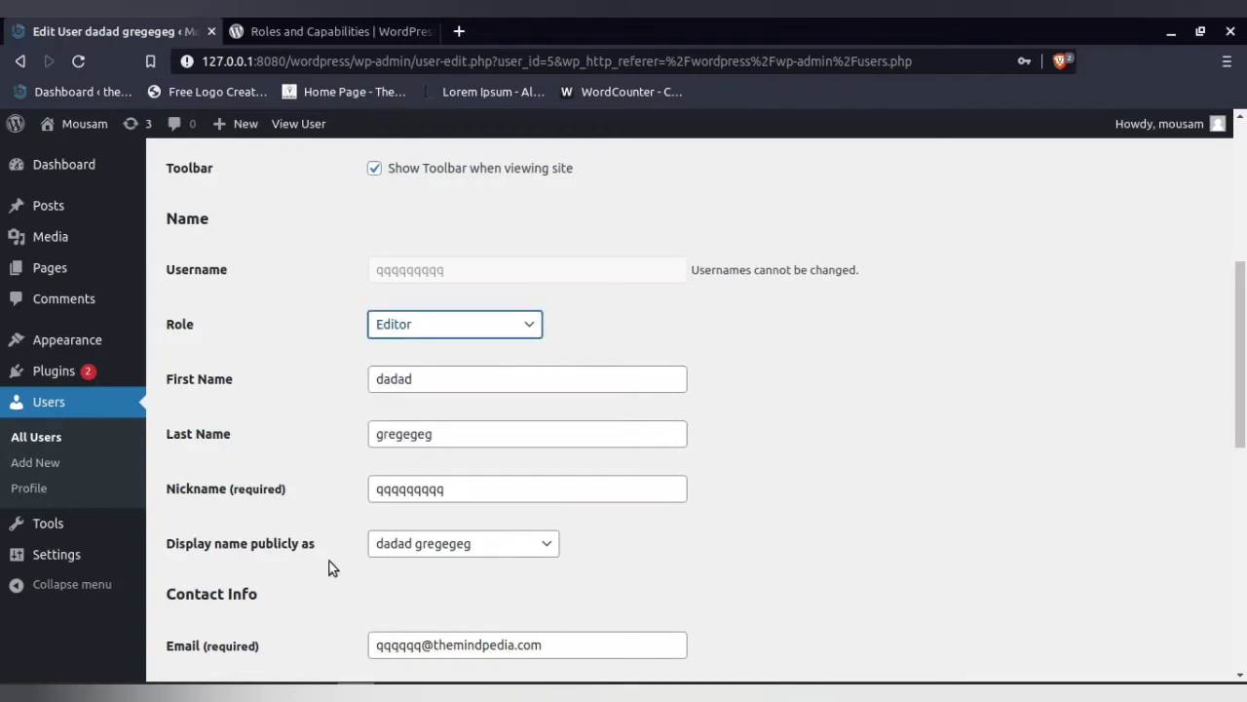
pyautogui.click(426, 553)
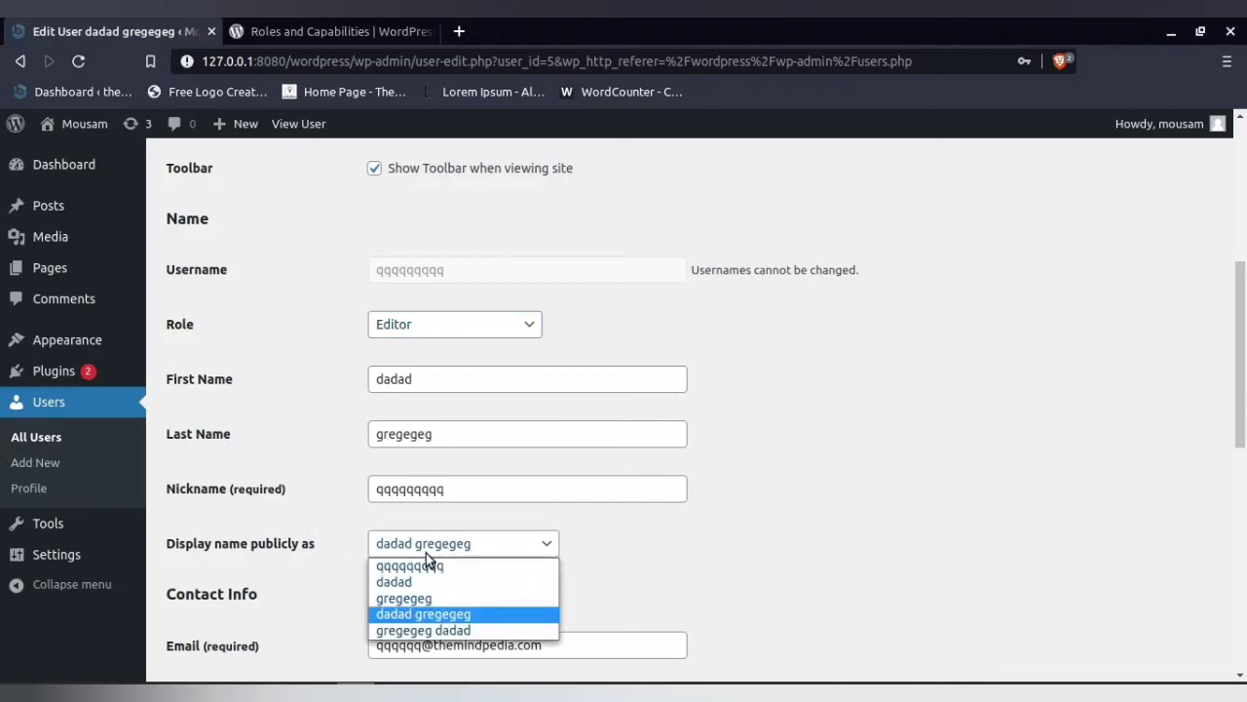
pyautogui.click(425, 553)
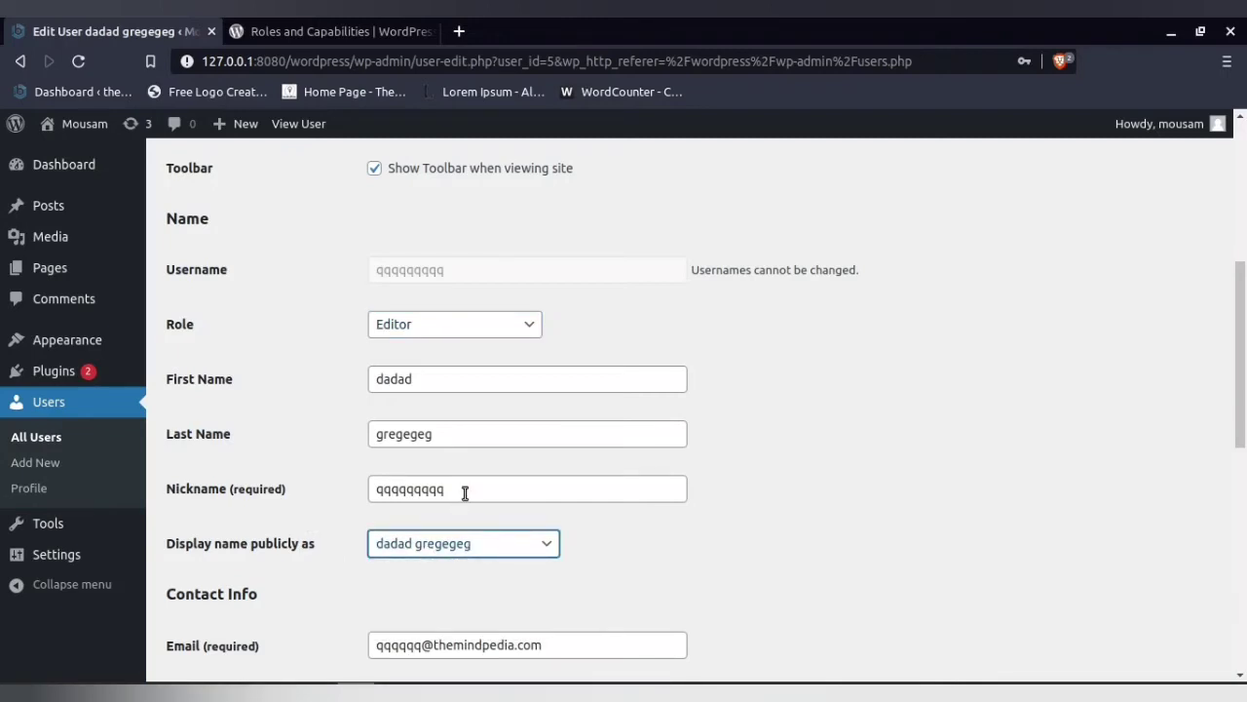
pyautogui.click(1167, 128)
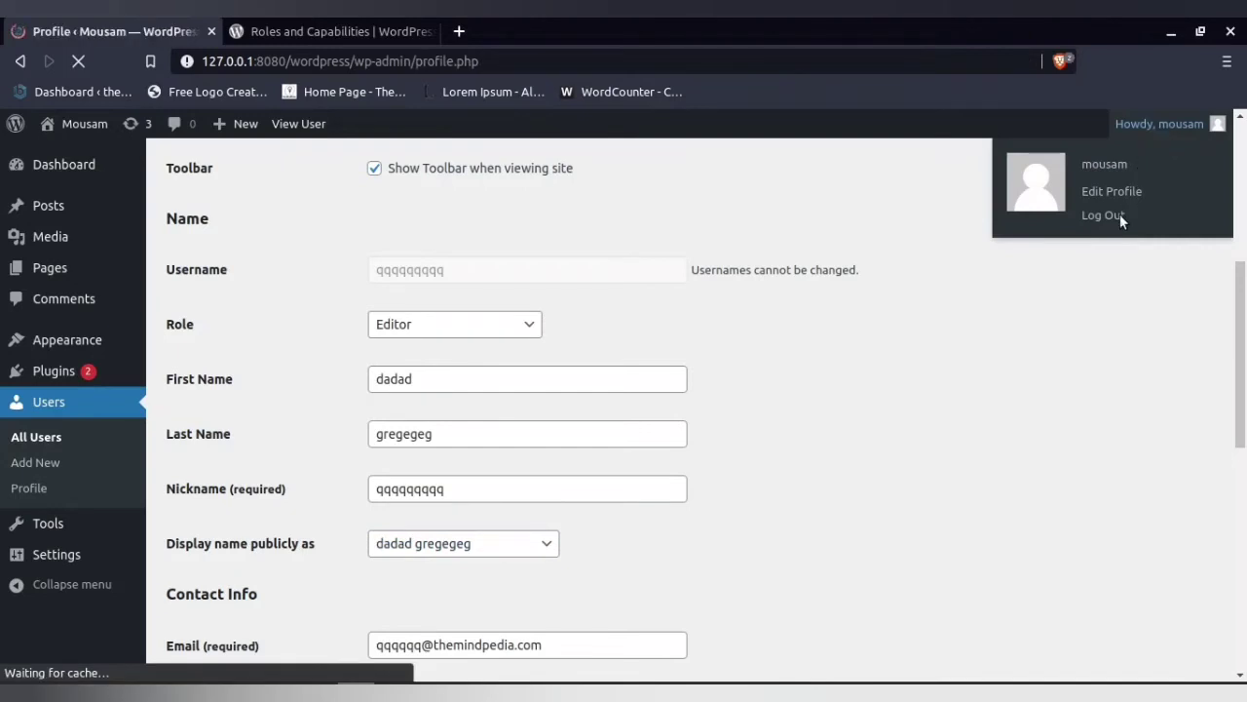
pyautogui.moveTo(1184, 131)
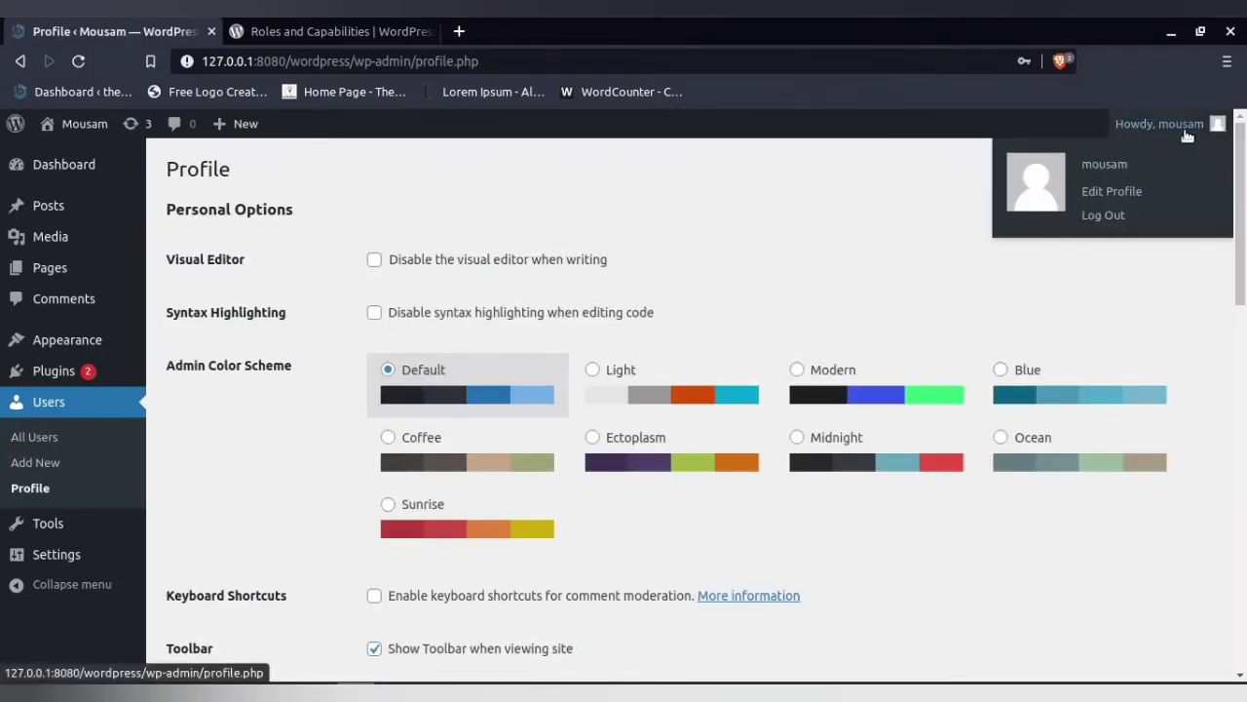
pyautogui.click(1103, 215)
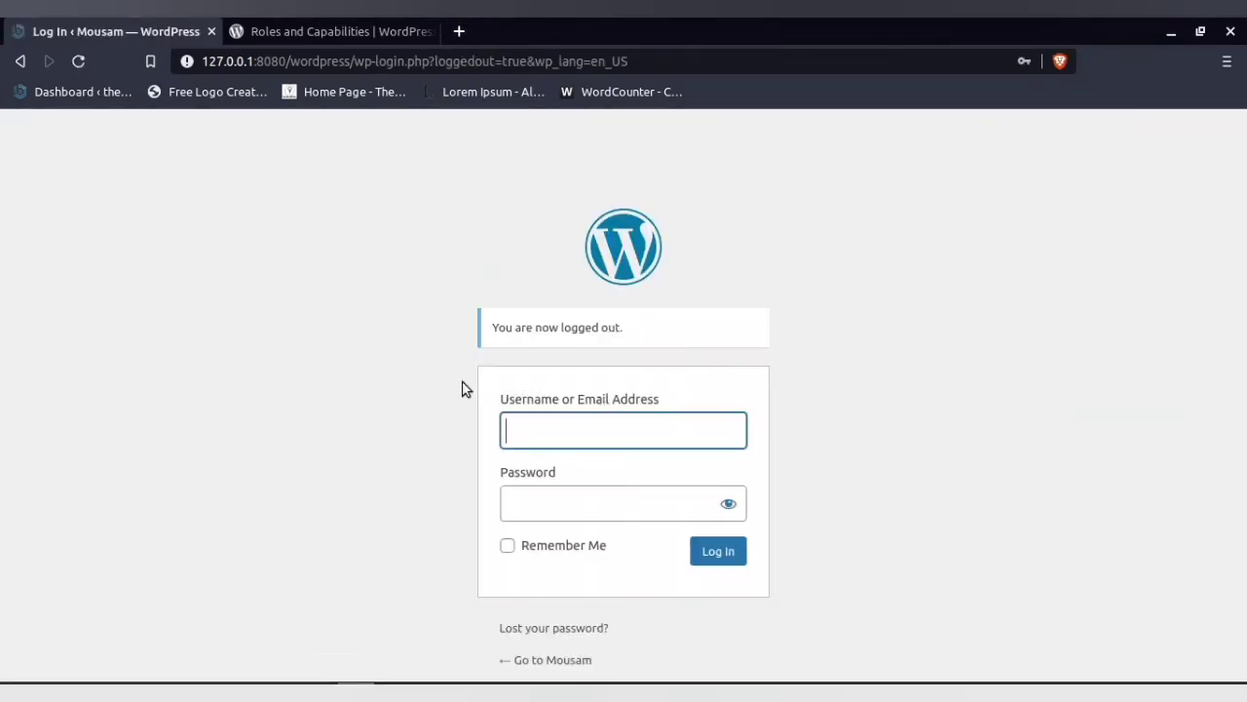
# Log back into the admin area with the saved administrator login
pyautogui.click(559, 446)
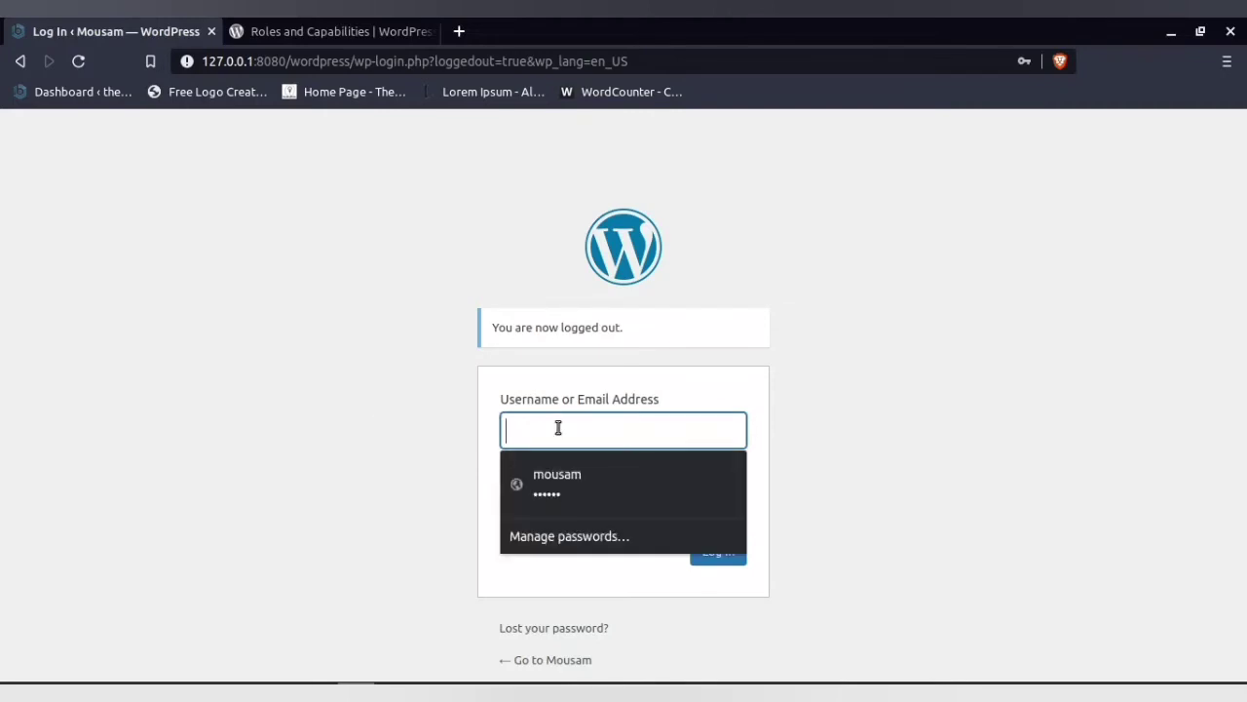
pyautogui.click(559, 468)
pyautogui.click(571, 447)
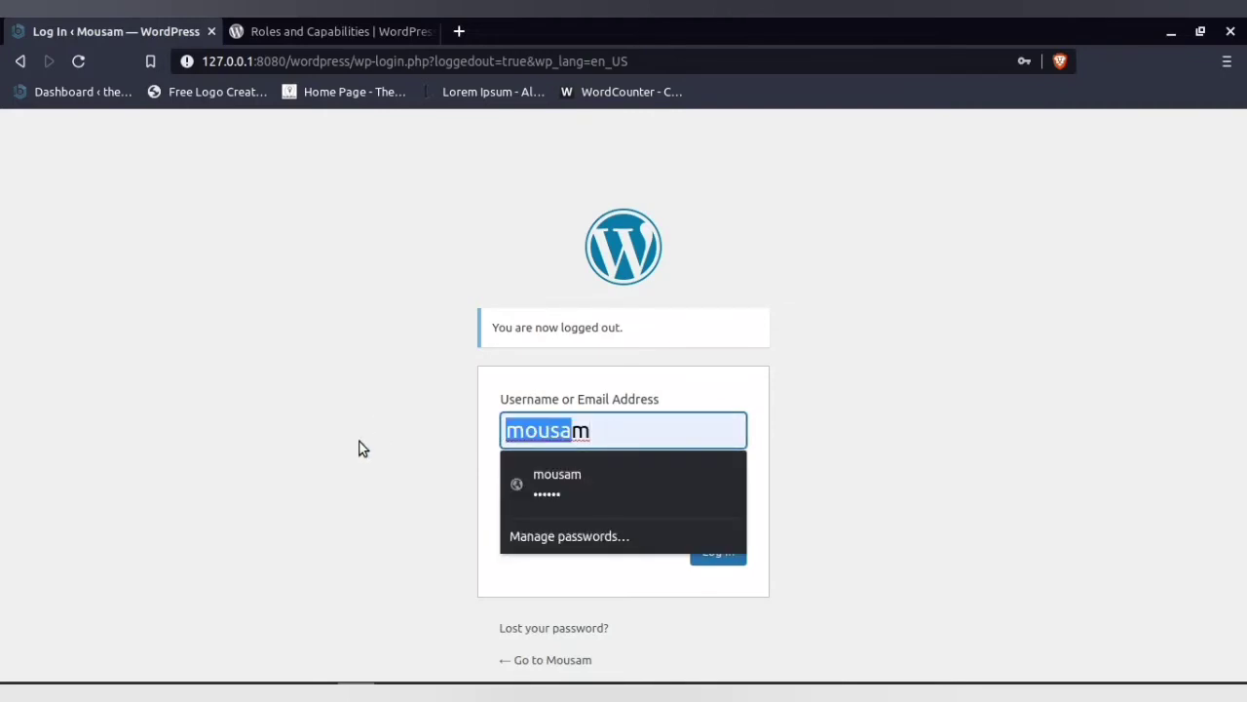
pyautogui.click(474, 556)
pyautogui.click(721, 552)
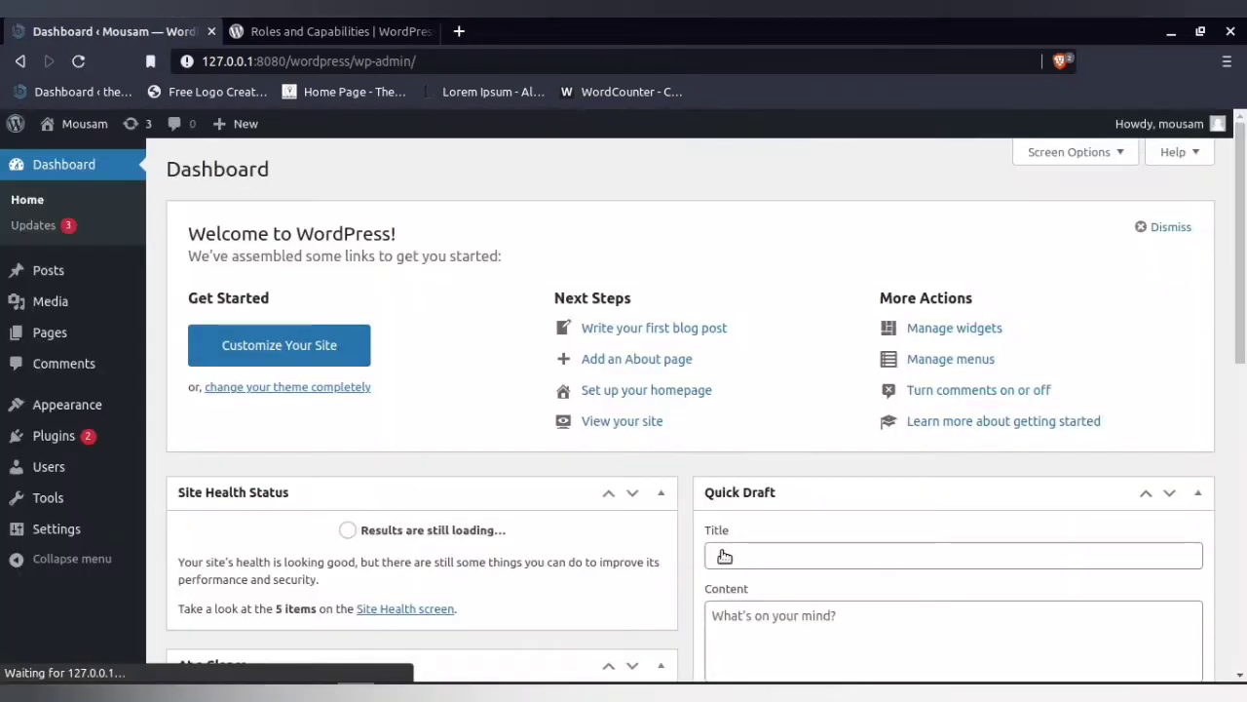
# View the published 'Hello world!' post from All Posts, then return to the Dashboard
pyautogui.moveTo(51, 270)
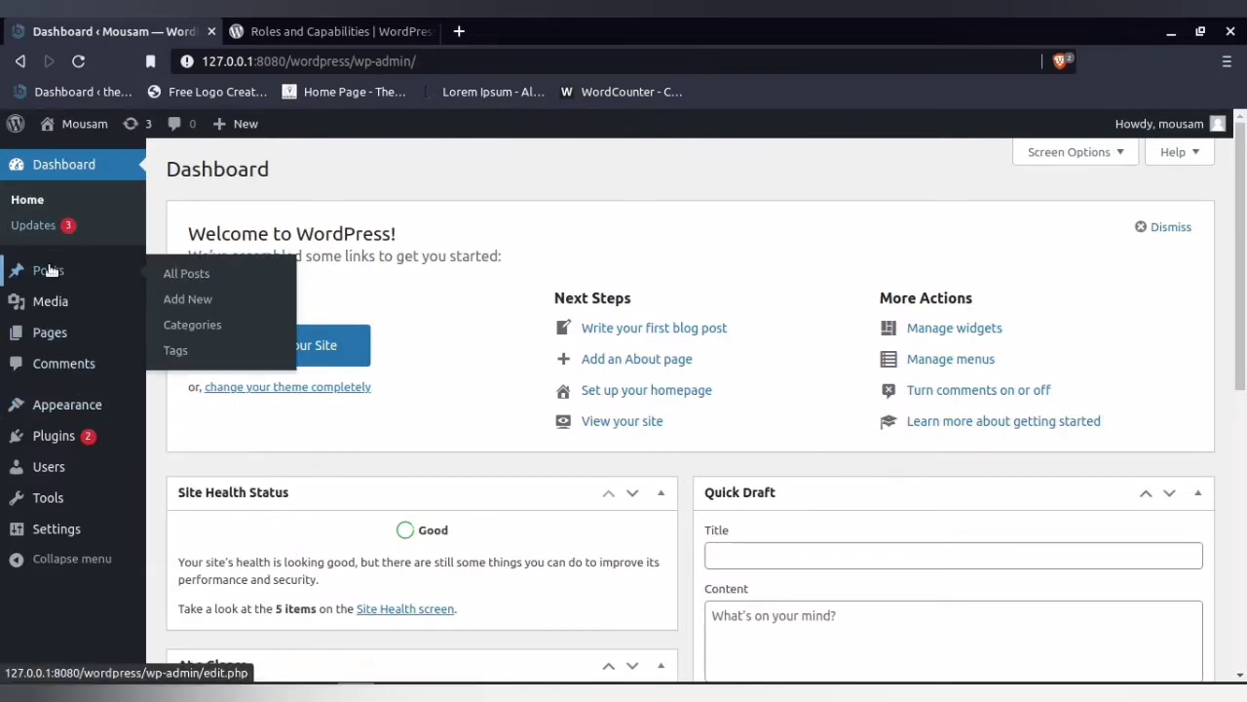
pyautogui.click(193, 276)
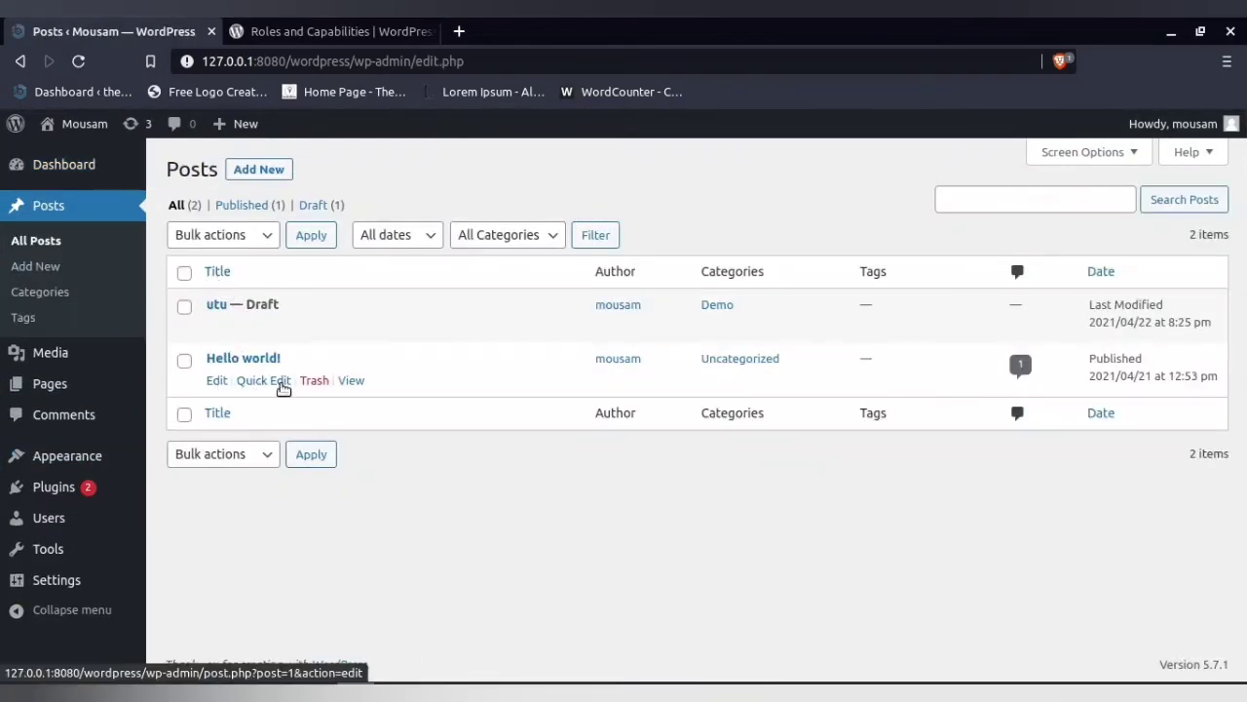
pyautogui.click(350, 381)
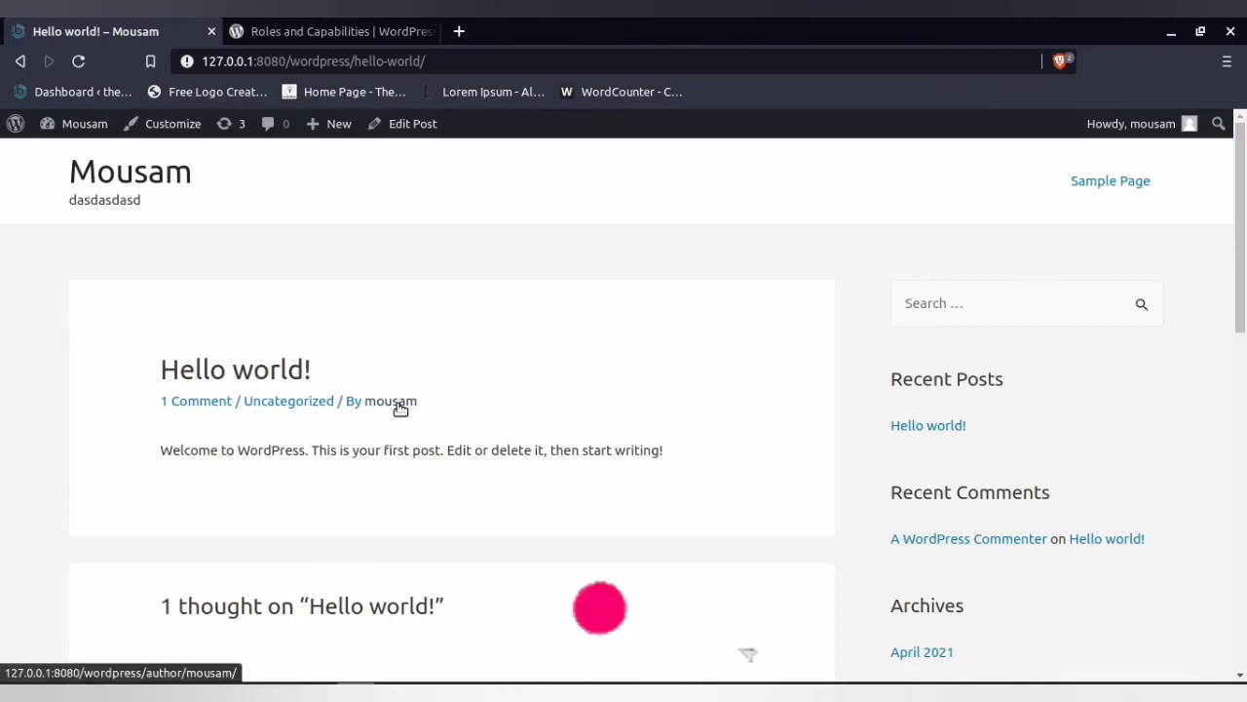
pyautogui.moveTo(78, 124)
pyautogui.click(70, 160)
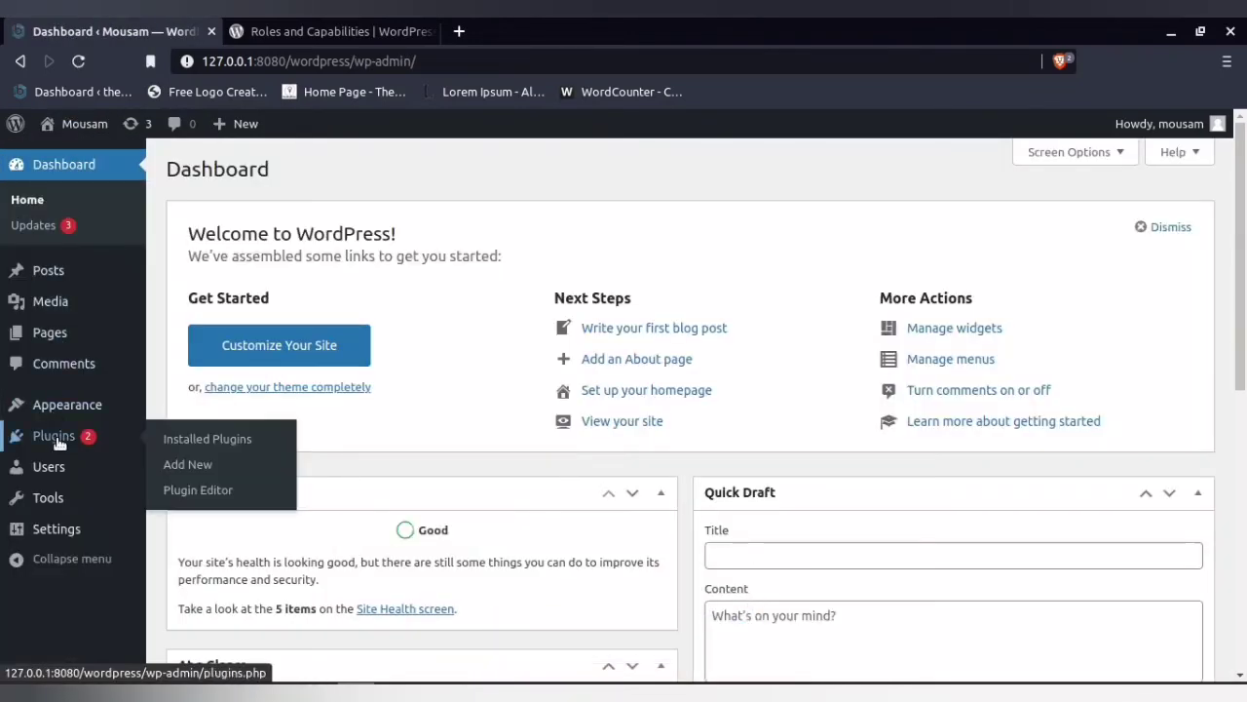
# Go to Users > All Users and start a new user with Add New
pyautogui.moveTo(68, 404)
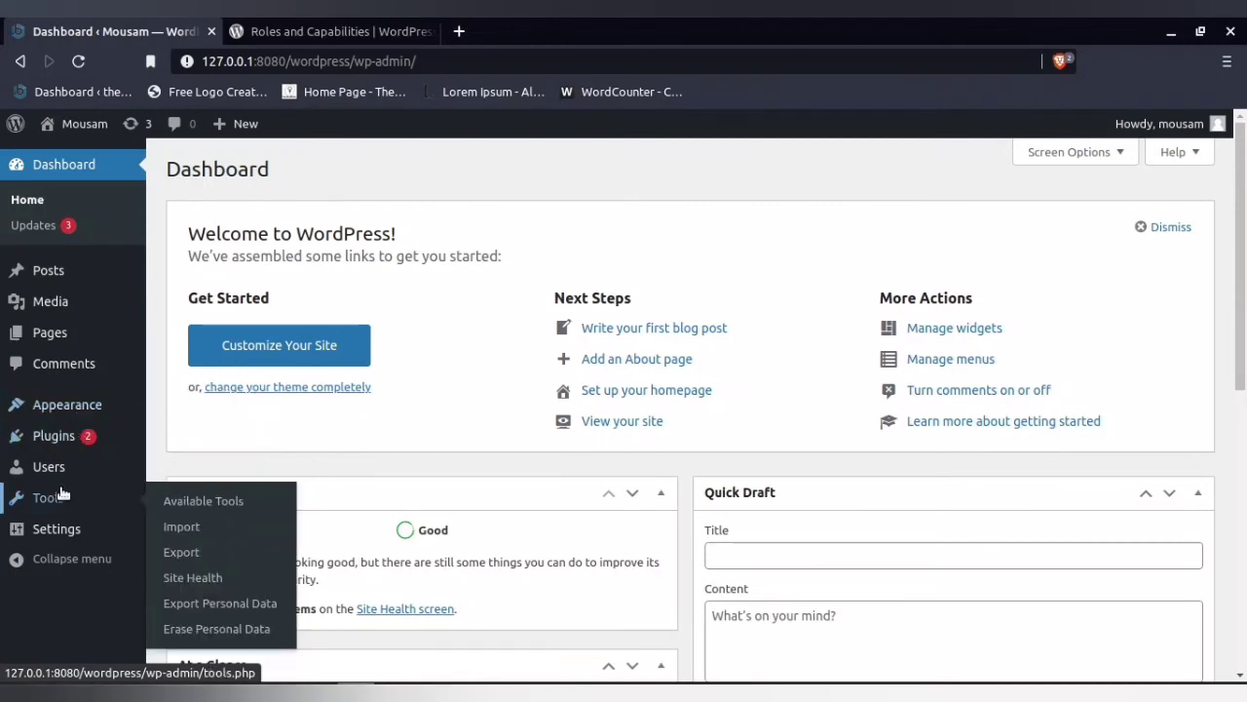
pyautogui.moveTo(63, 475)
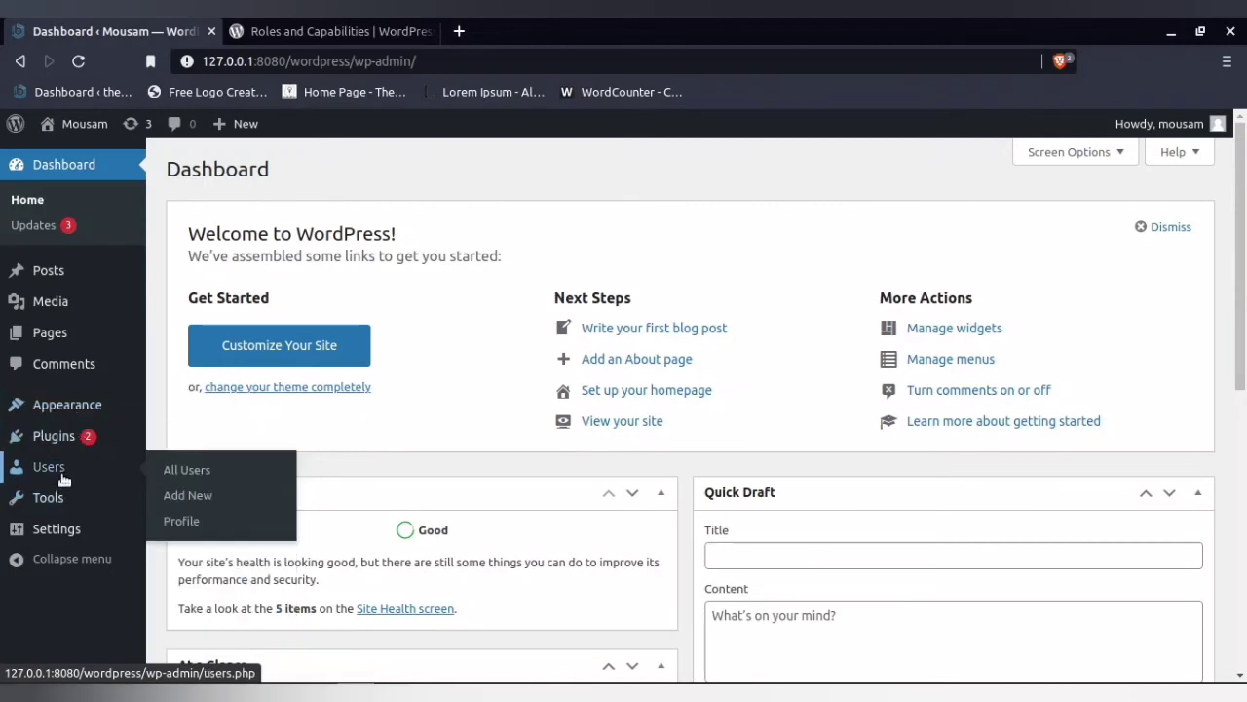
pyautogui.click(183, 472)
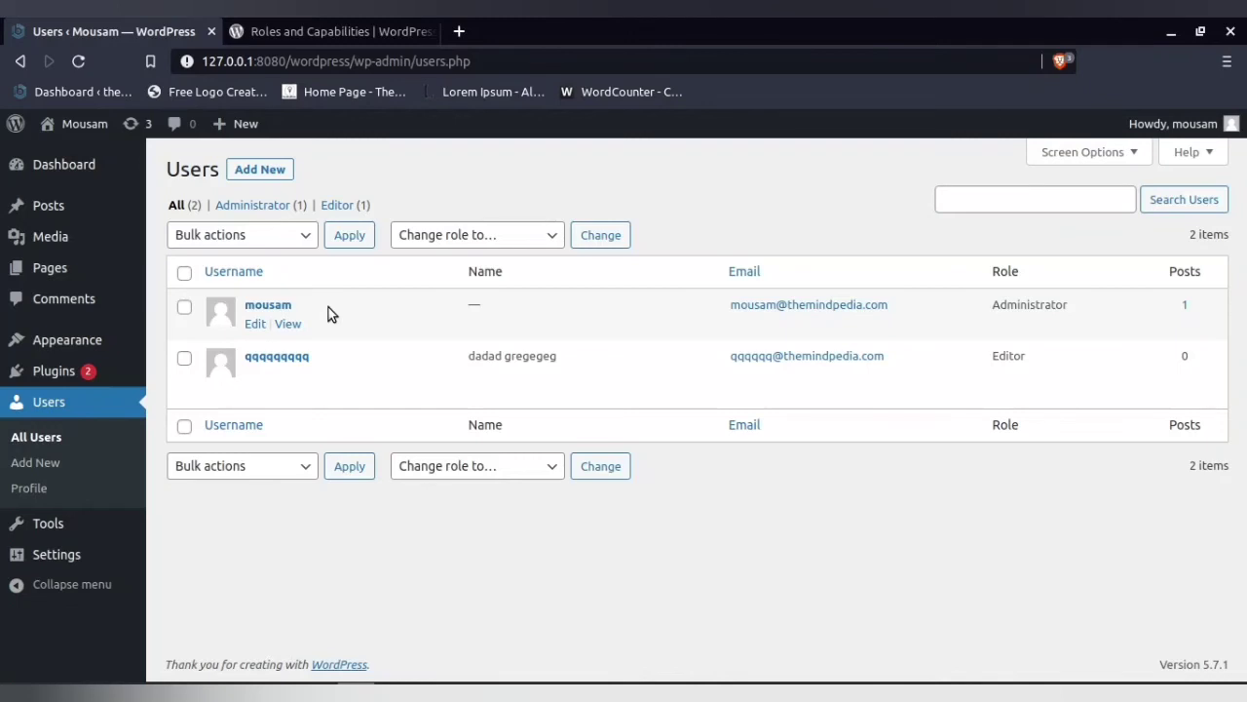
pyautogui.click(273, 168)
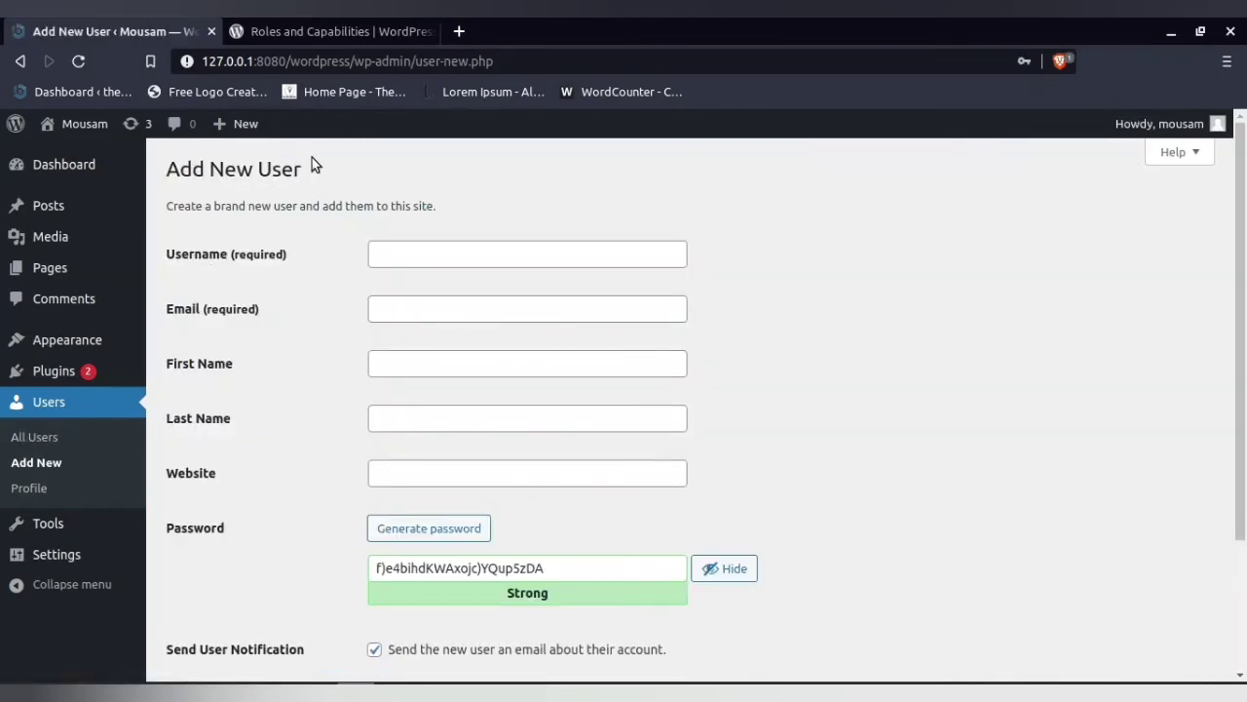
# Copy a generated password and paste it into the Username field
pyautogui.click(436, 529)
pyautogui.moveTo(565, 565); pyautogui.dragTo(308, 571)
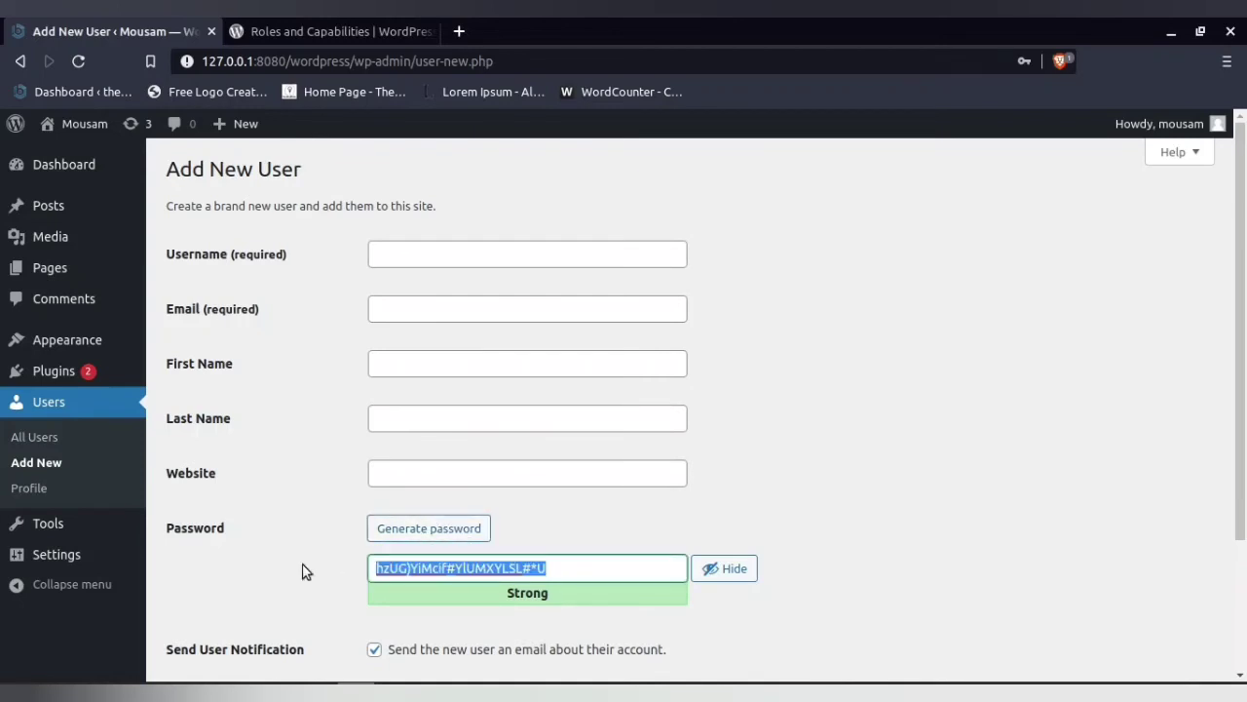
pyautogui.rightClick(476, 575)
pyautogui.click(565, 330)
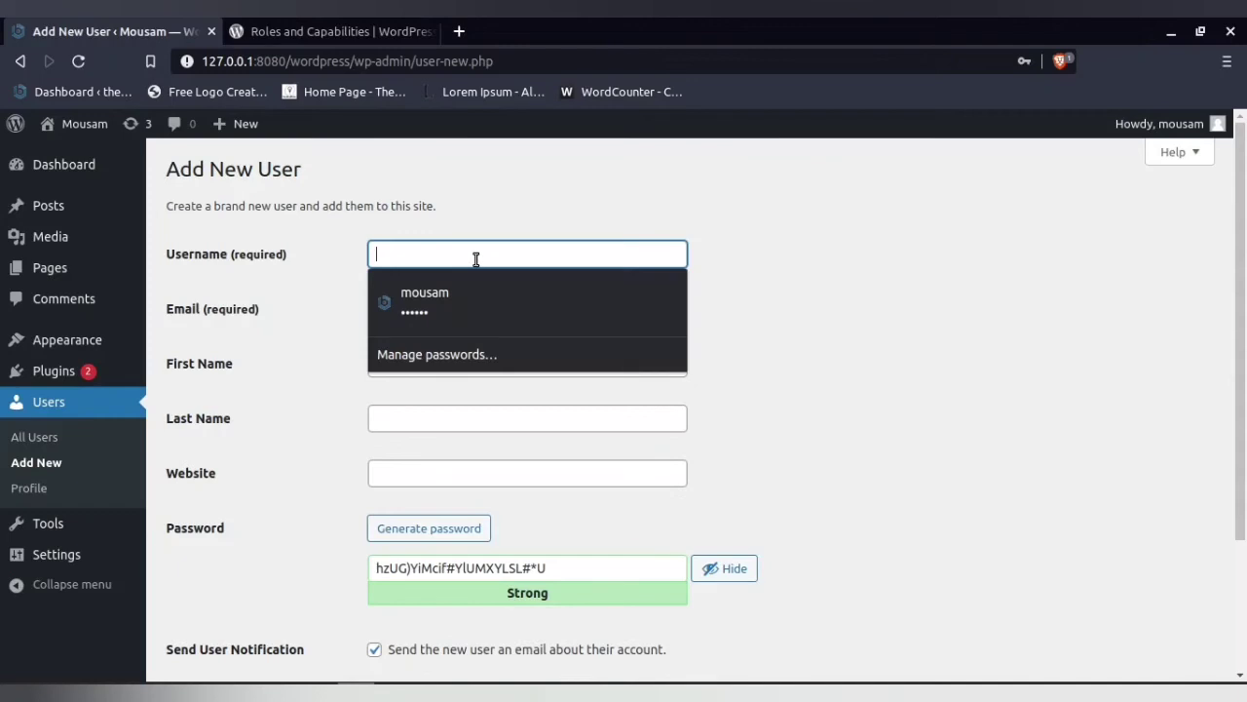
pyautogui.hotkey('ctrl', 'v')
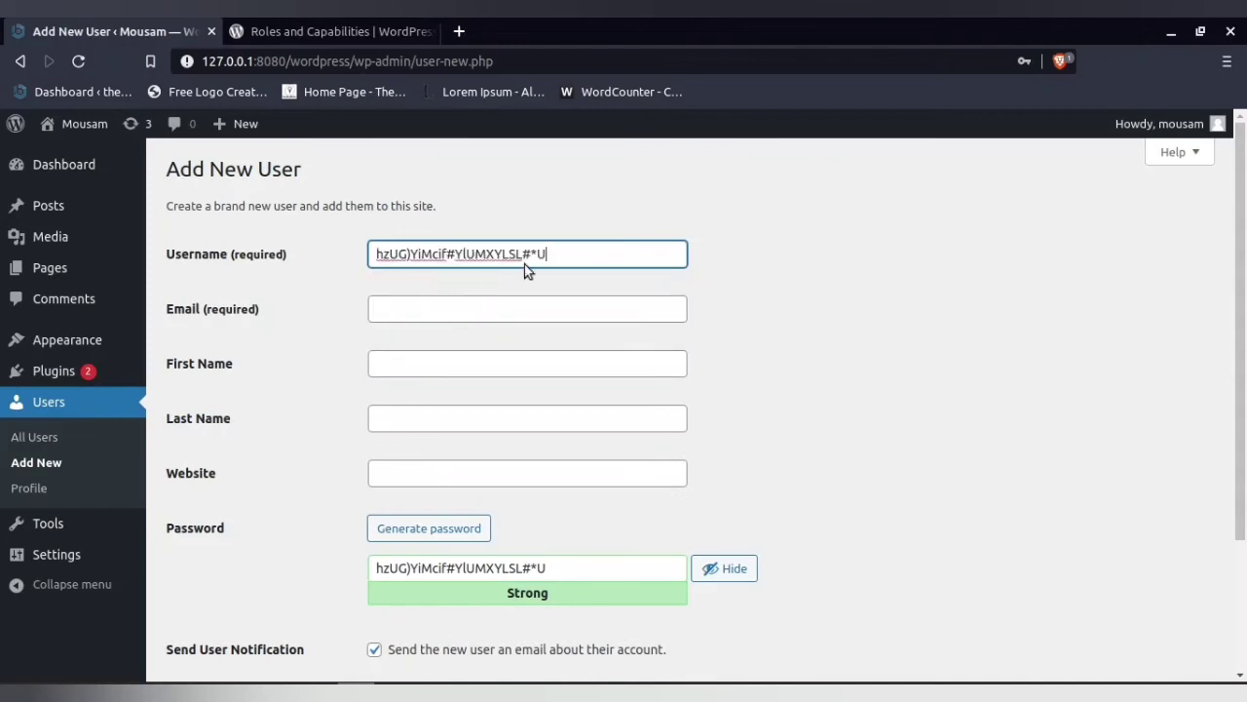
# Fill the Email from a saved address, replacing part of its local name with 'qqqqqq'
pyautogui.click(492, 304)
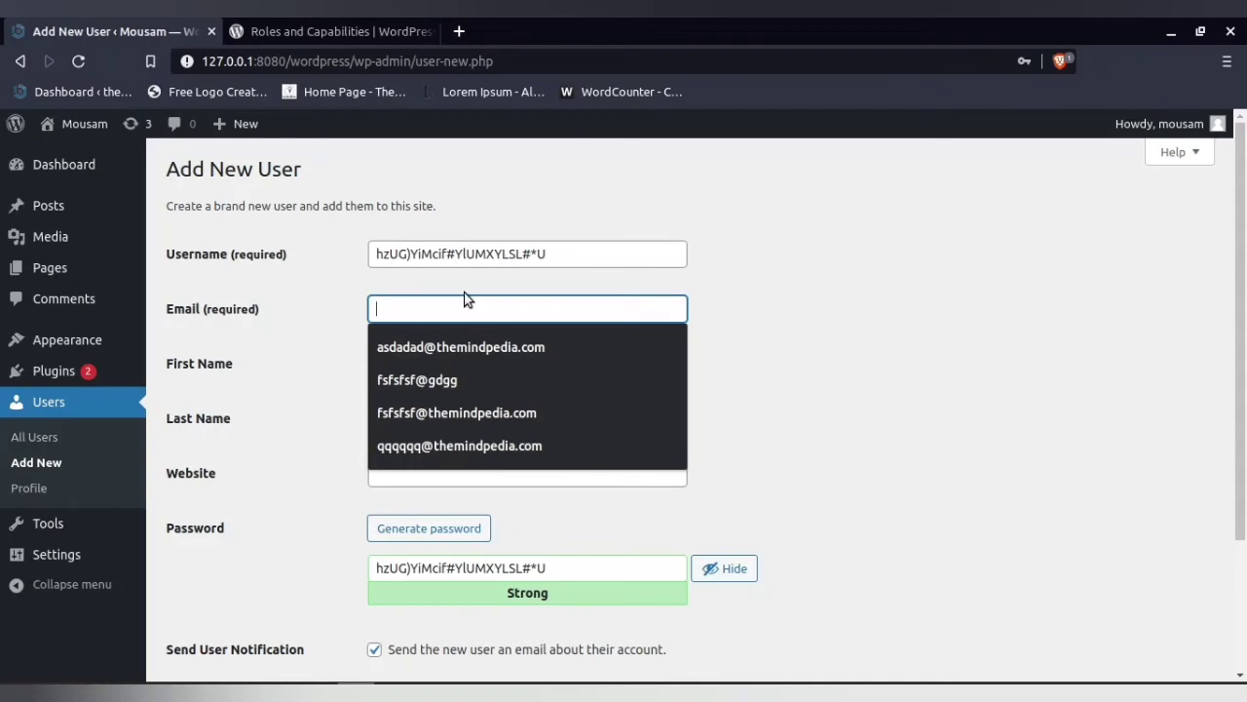
pyautogui.click(421, 343)
pyautogui.moveTo(424, 308); pyautogui.dragTo(375, 307)
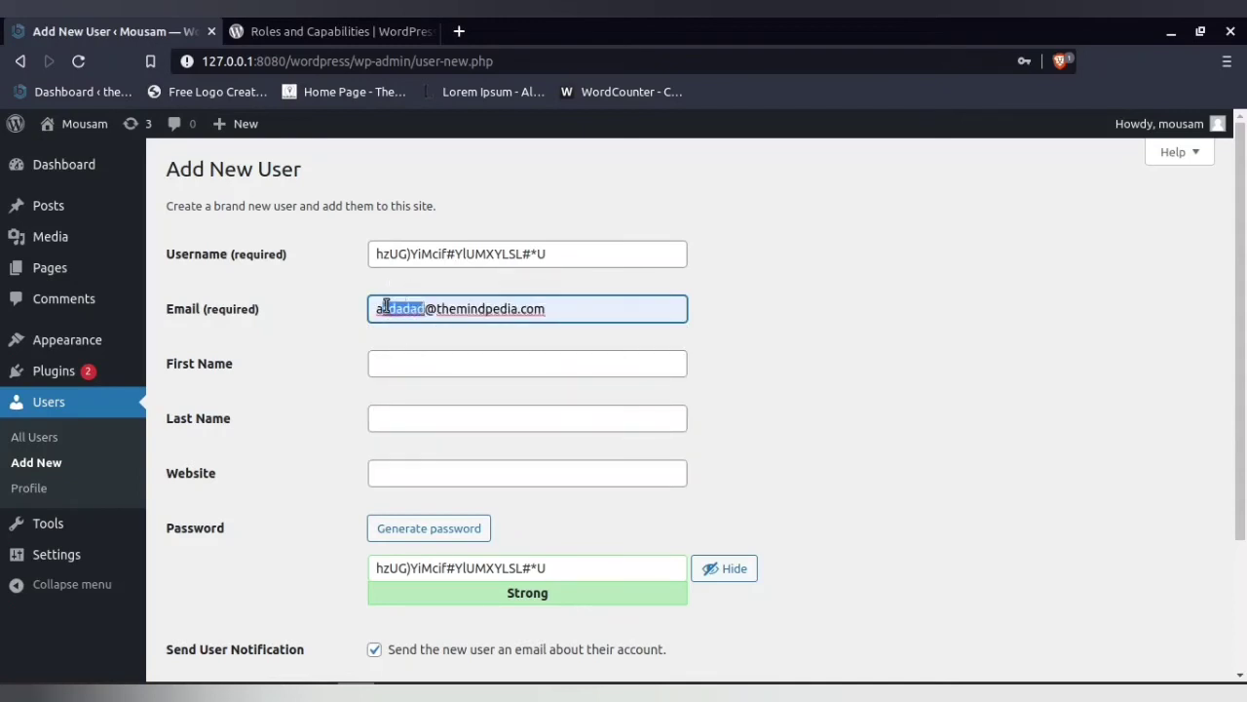
pyautogui.write('qqqqqq')
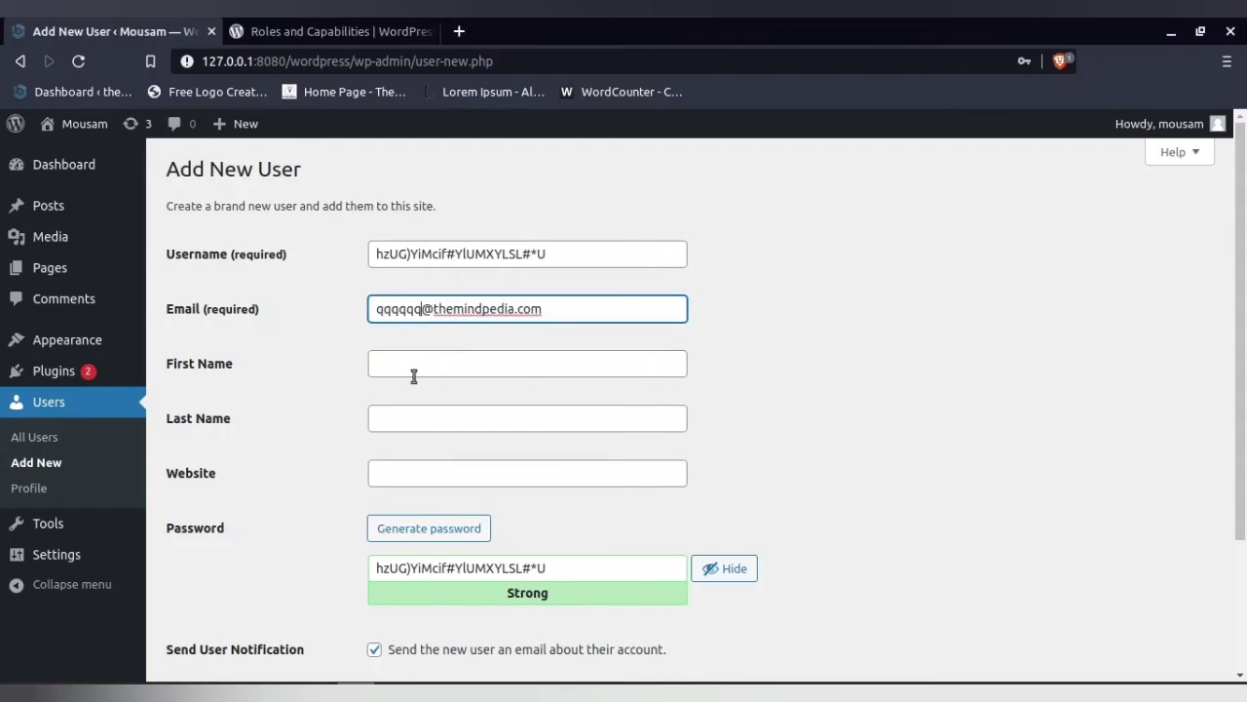
# Generate a fresh password, set Role to Author, and submit the new user
pyautogui.scroll(-2, 292, 479)
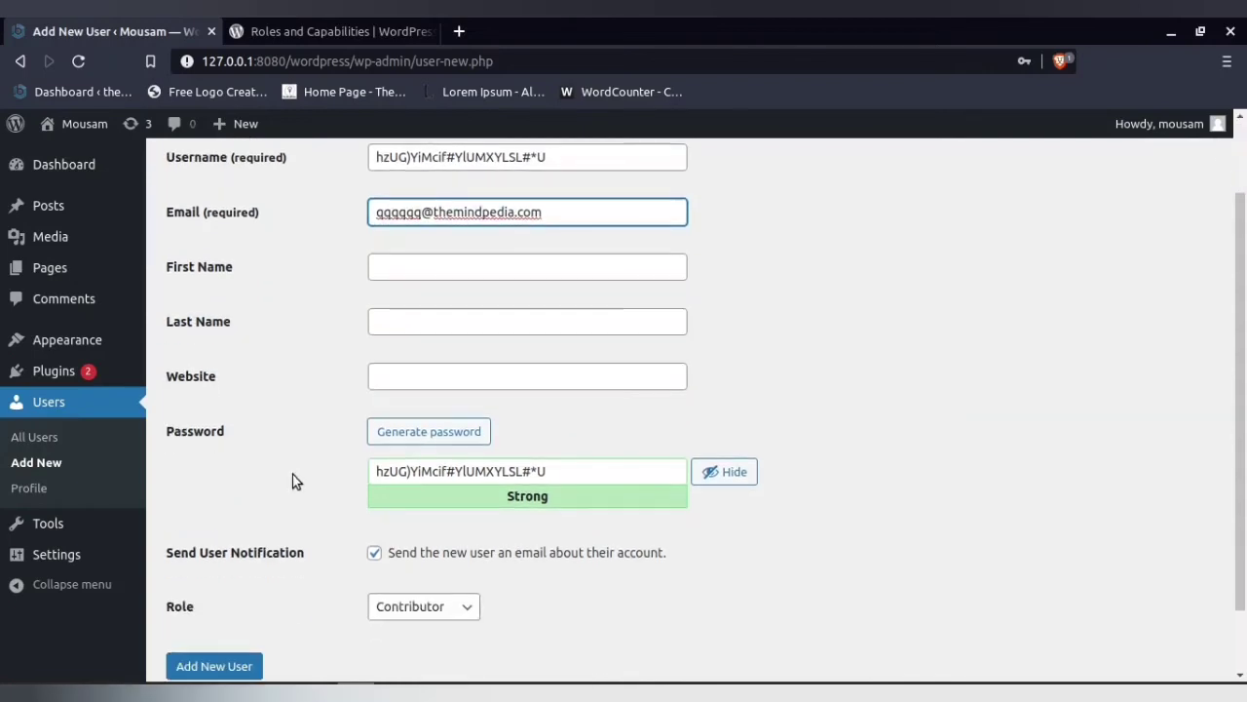
pyautogui.click(427, 438)
pyautogui.click(406, 612)
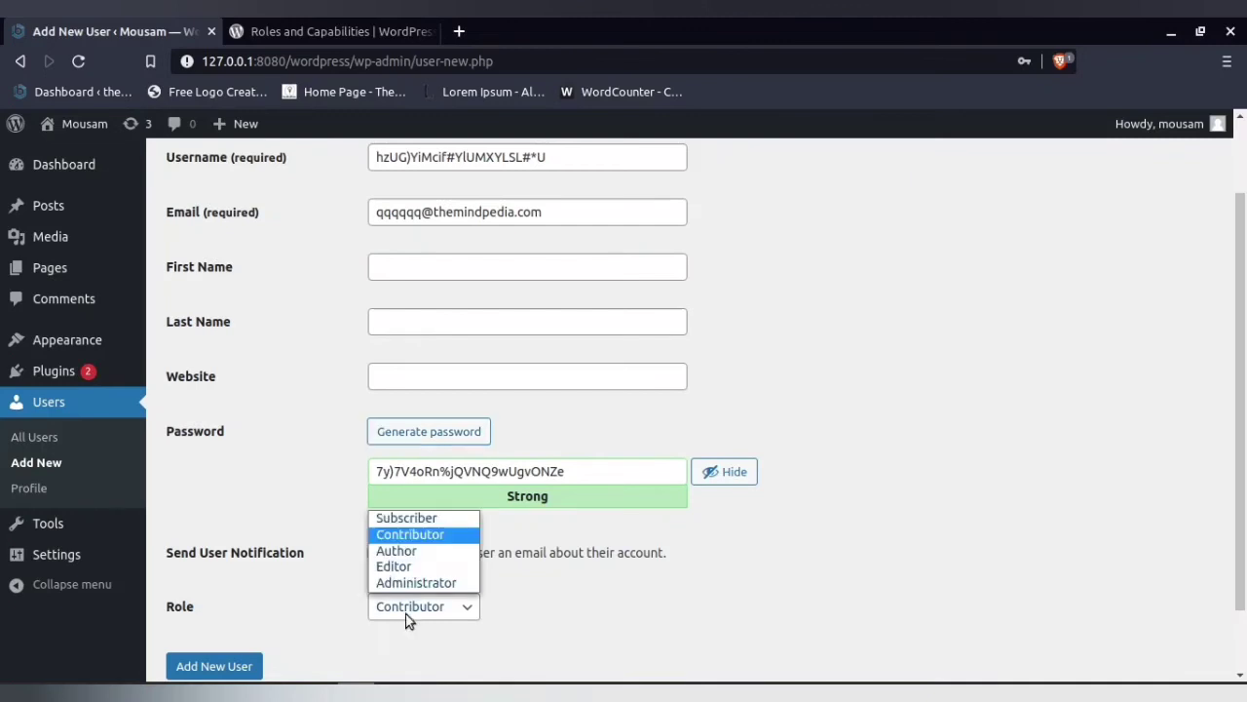
pyautogui.click(424, 549)
pyautogui.click(216, 666)
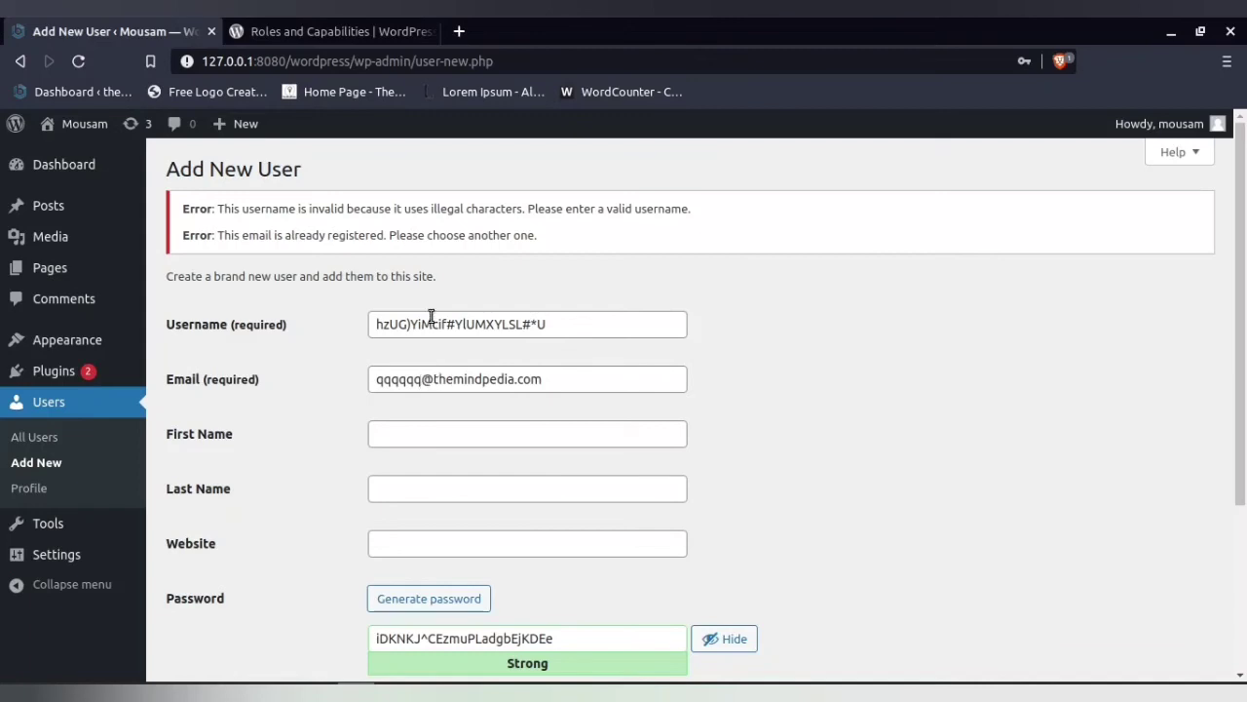
# Replace the username with the letters-only 'adagdyhERFFDXCgvfcdad' and resubmit the form
pyautogui.moveTo(559, 328); pyautogui.dragTo(301, 337)
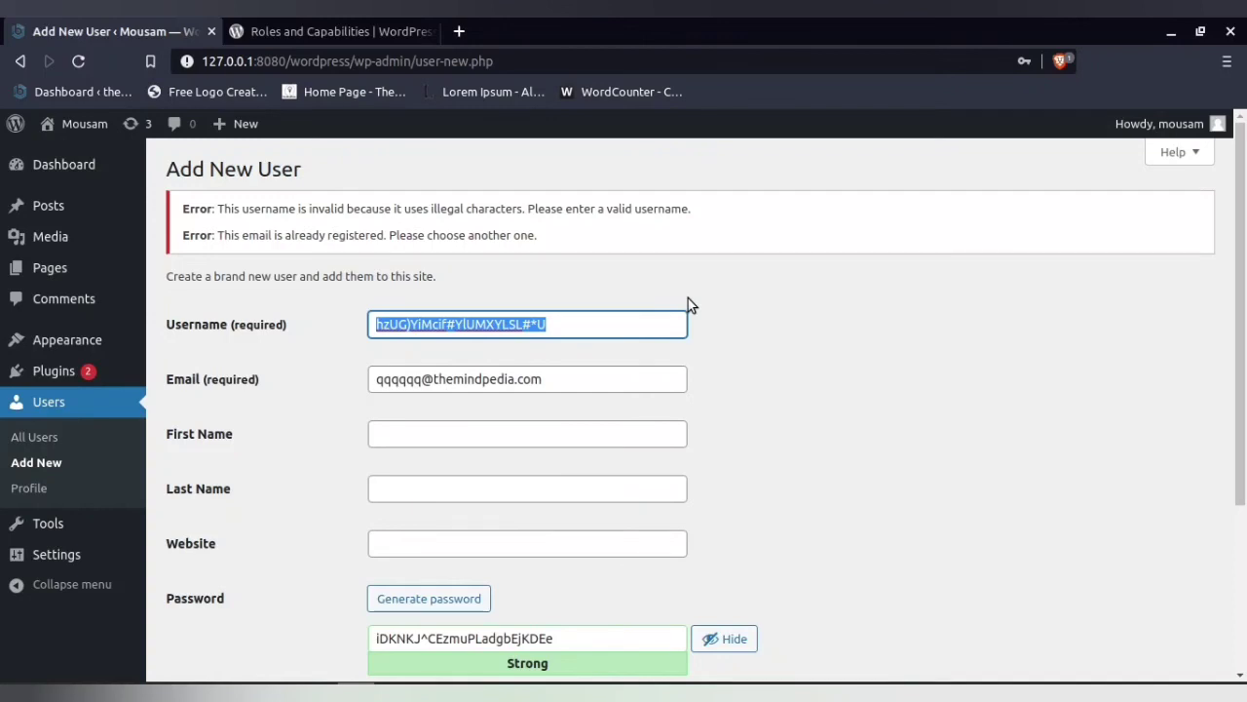
pyautogui.write('adagdyh')
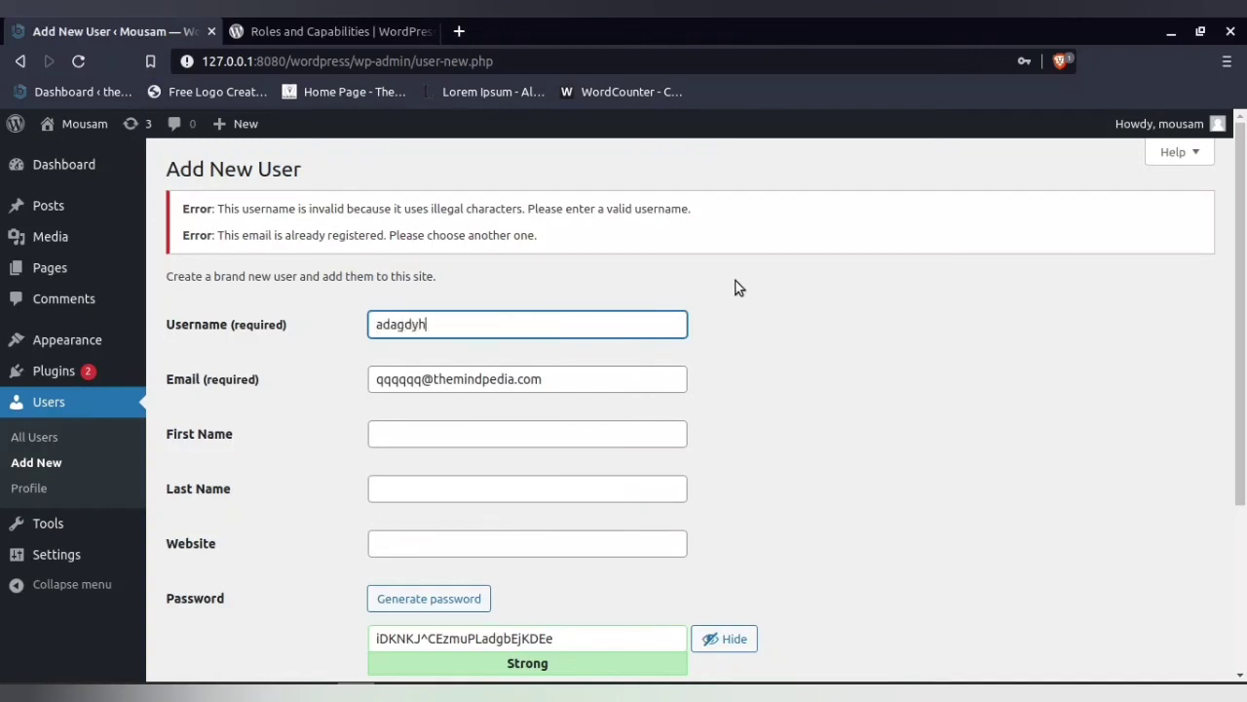
pyautogui.write('ERFFDXC')
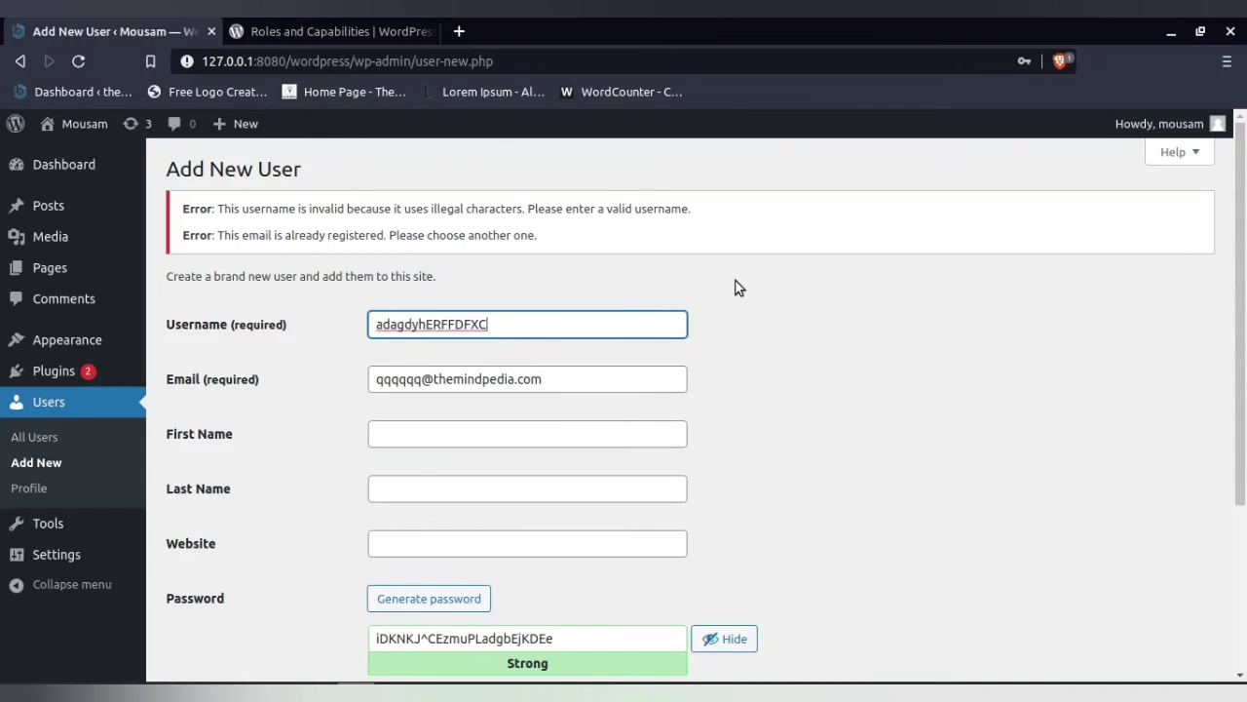
pyautogui.write('gvfcdad')
pyautogui.moveTo(555, 323); pyautogui.dragTo(358, 328)
pyautogui.click(340, 326)
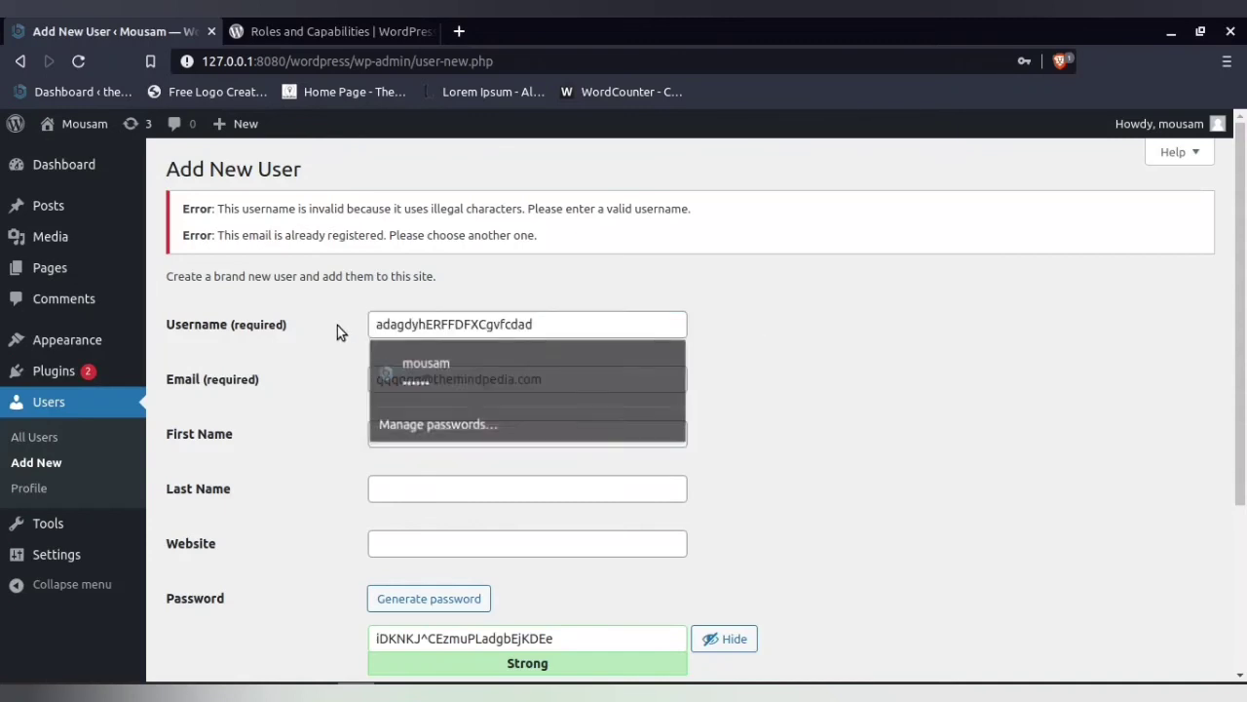
pyautogui.scroll(-5, 335, 351)
pyautogui.click(204, 584)
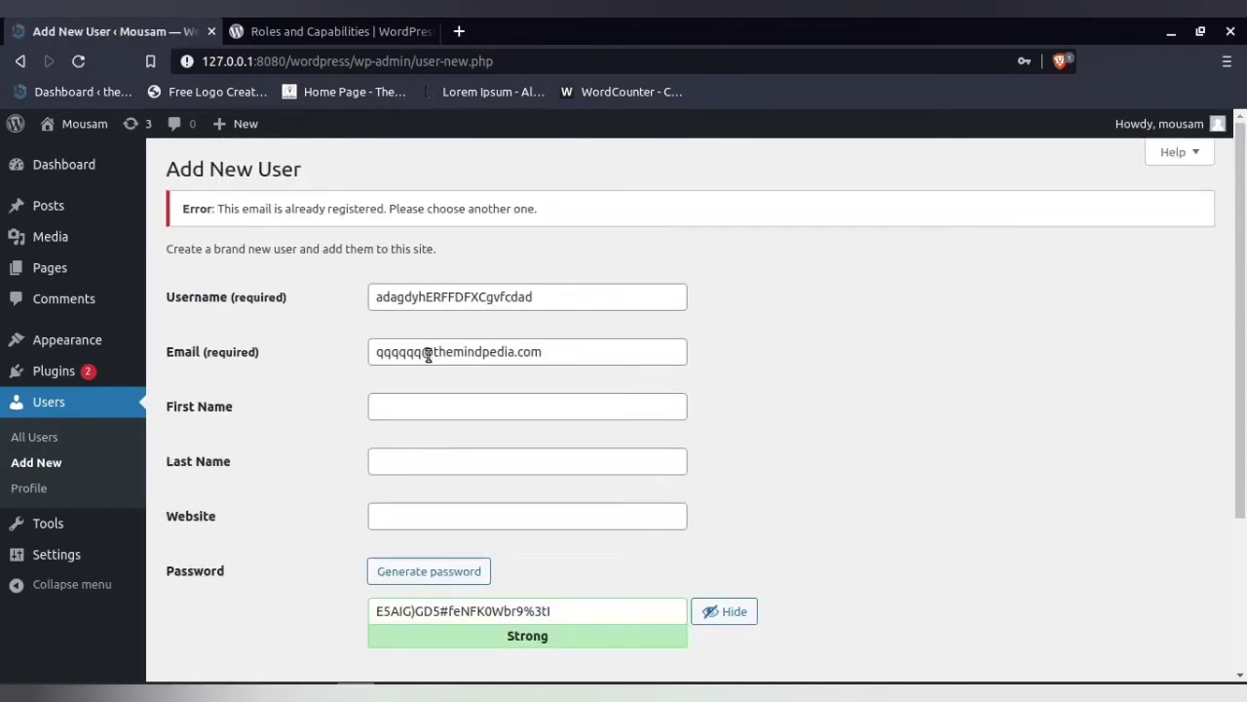
# Change the email's last letter before the @ to 'ffffff' and submit again
pyautogui.moveTo(426, 352); pyautogui.dragTo(413, 352)
pyautogui.write('ffffff')
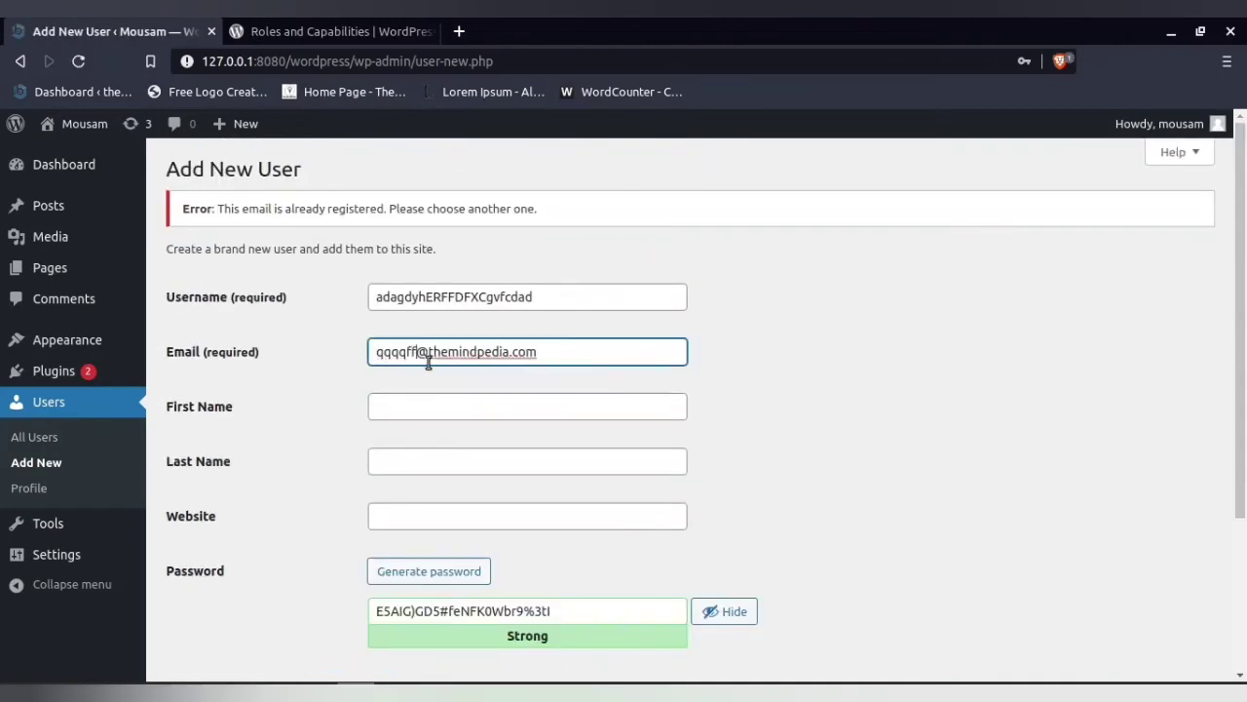
pyautogui.scroll(-3, 231, 484)
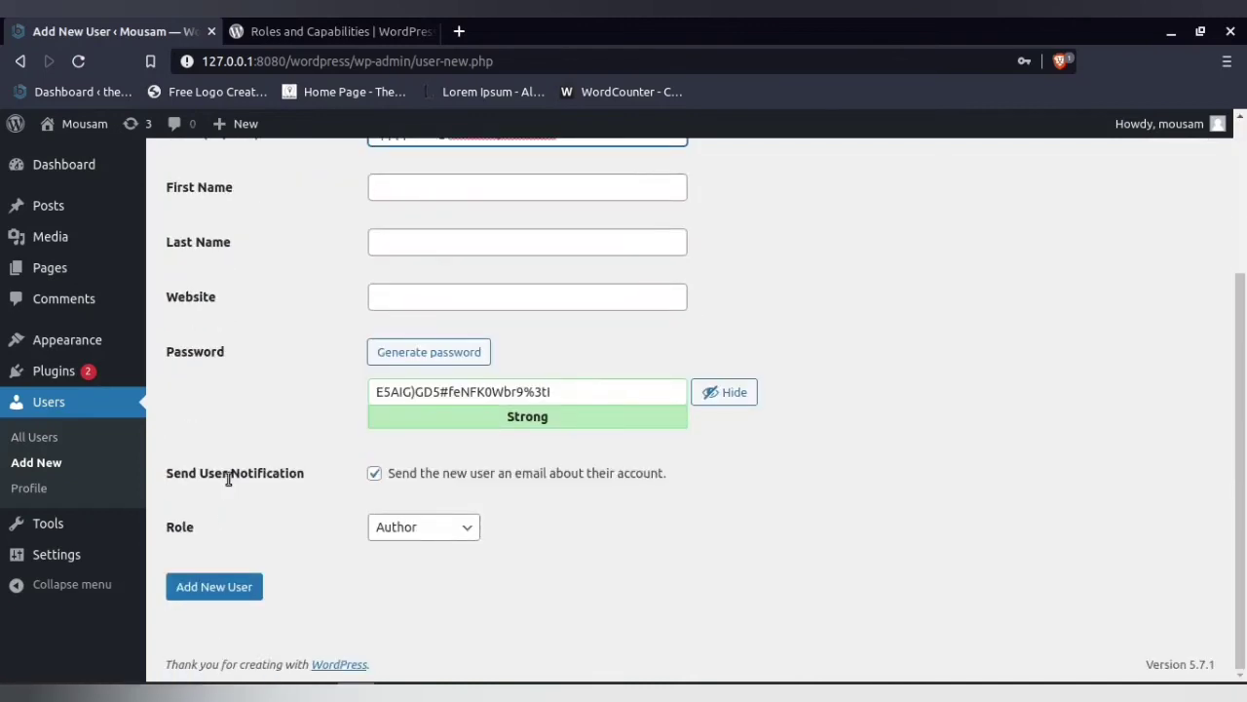
pyautogui.click(209, 585)
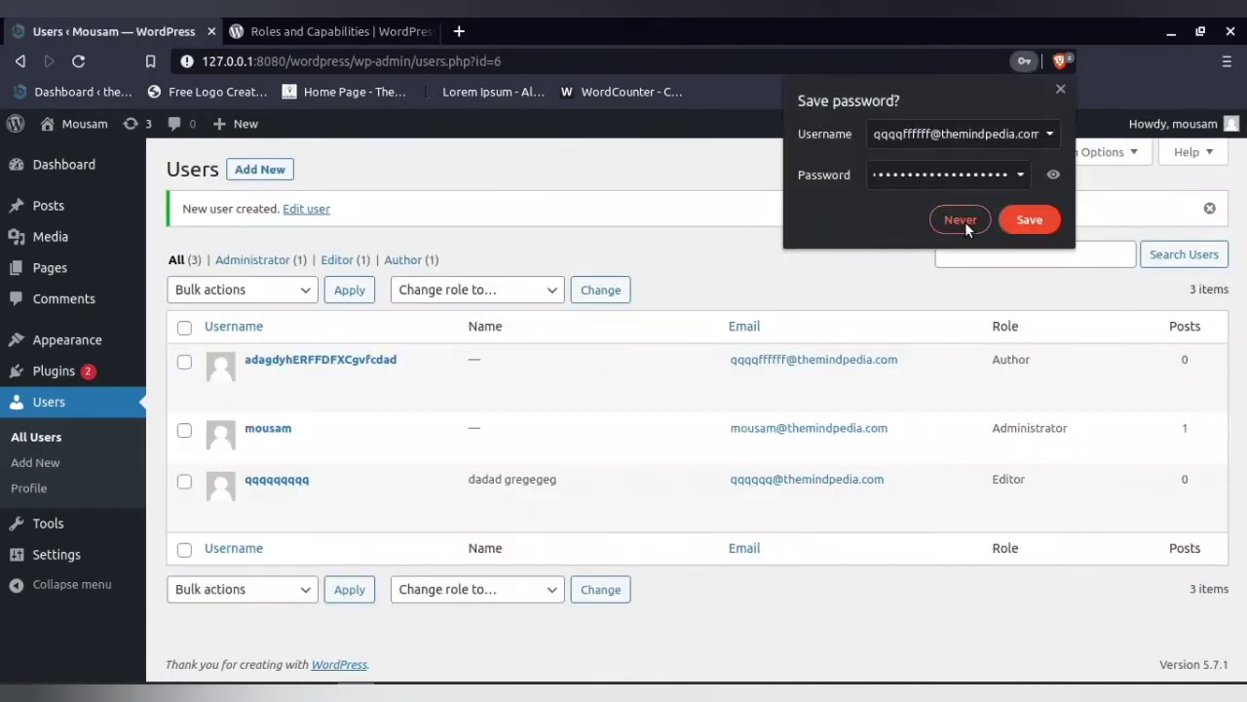
# Decline the browser's password save, edit the new user, and set Nickname to 'amit'
pyautogui.click(960, 220)
pyautogui.moveTo(351, 390)
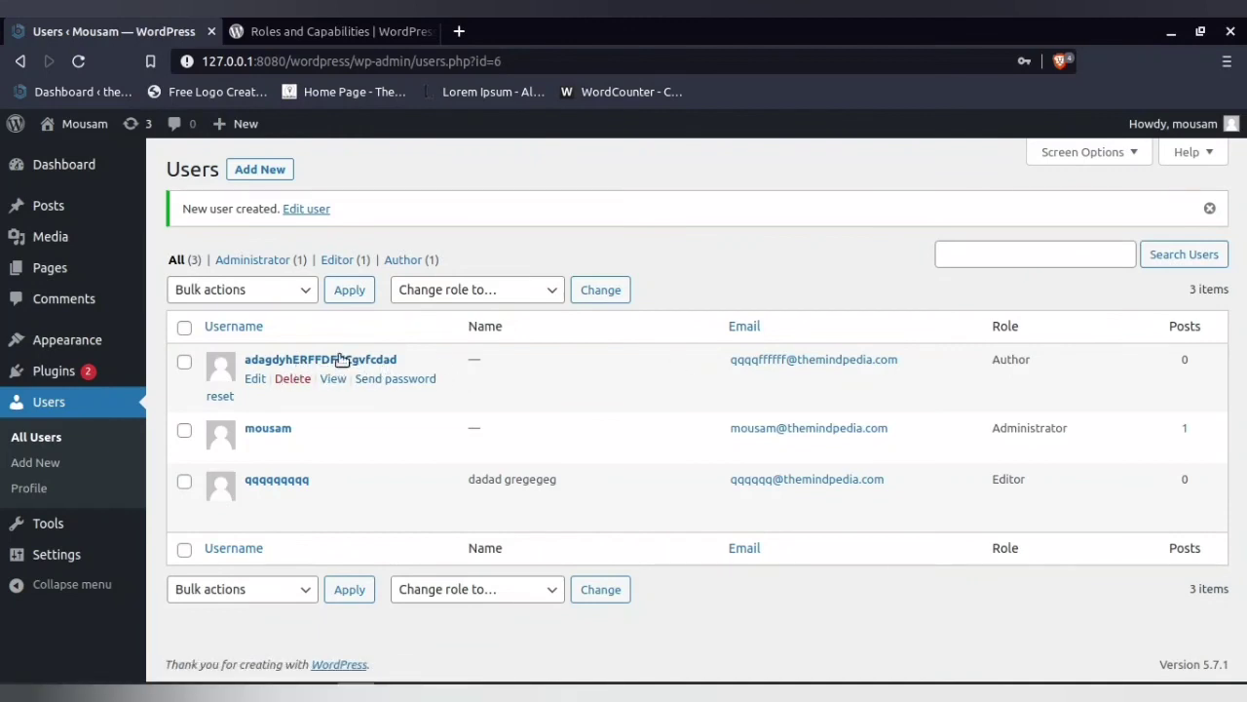
pyautogui.click(257, 379)
pyautogui.scroll(-5, 488, 445)
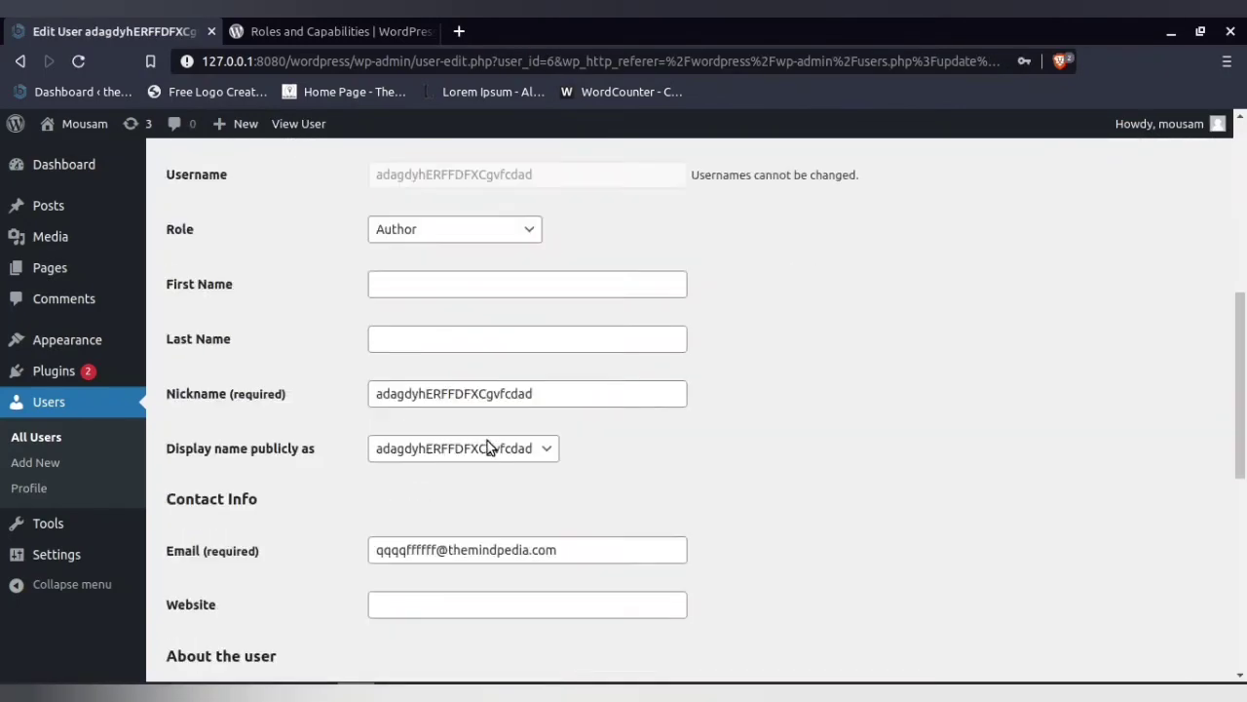
pyautogui.moveTo(565, 382); pyautogui.dragTo(306, 390)
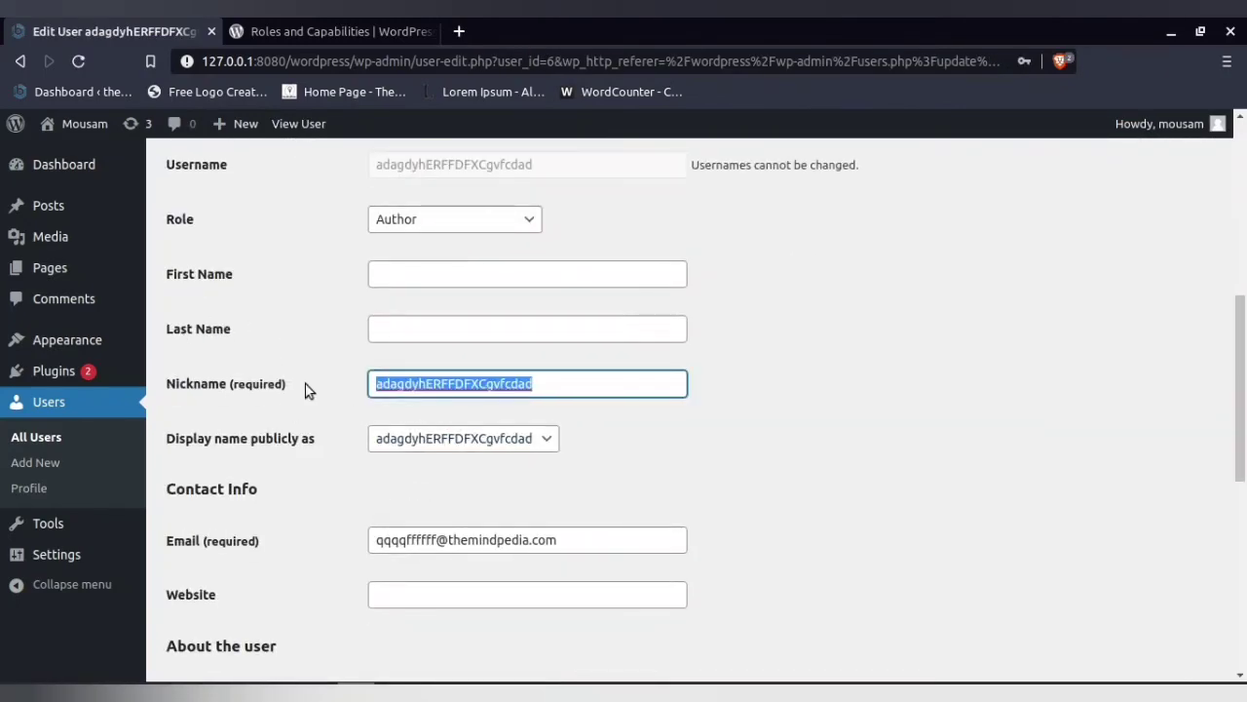
pyautogui.press('BackSpace')
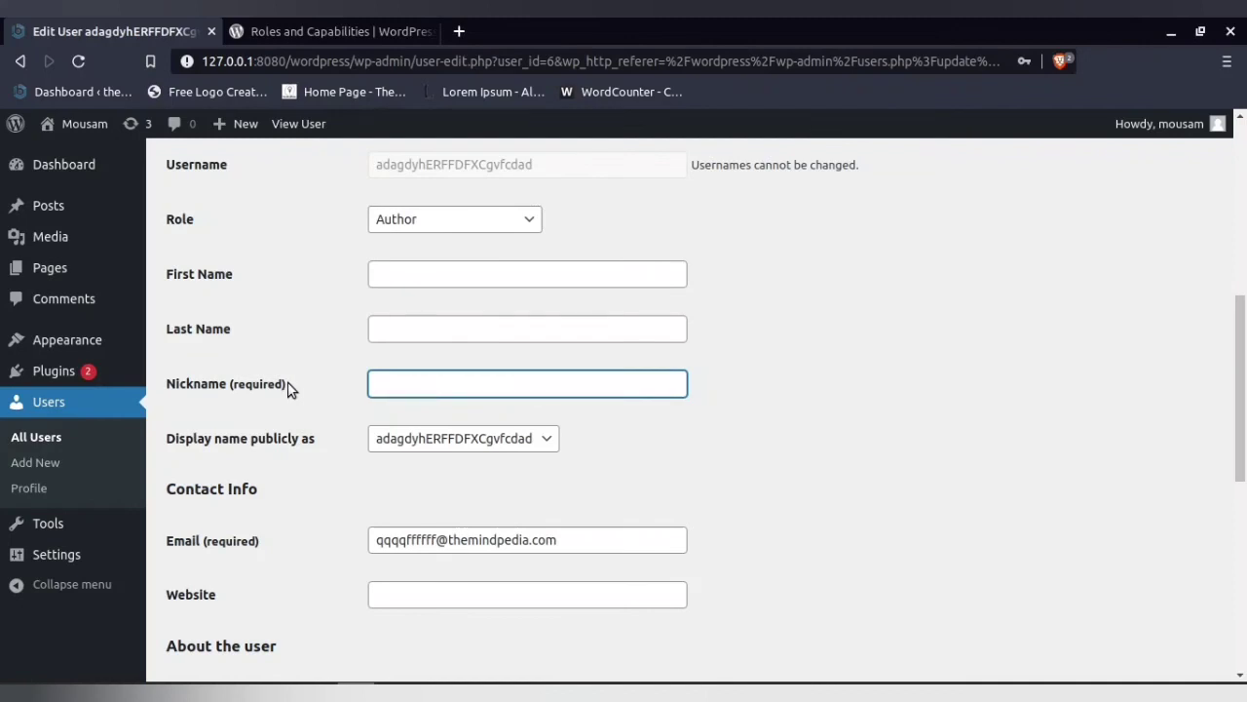
pyautogui.write('amit')
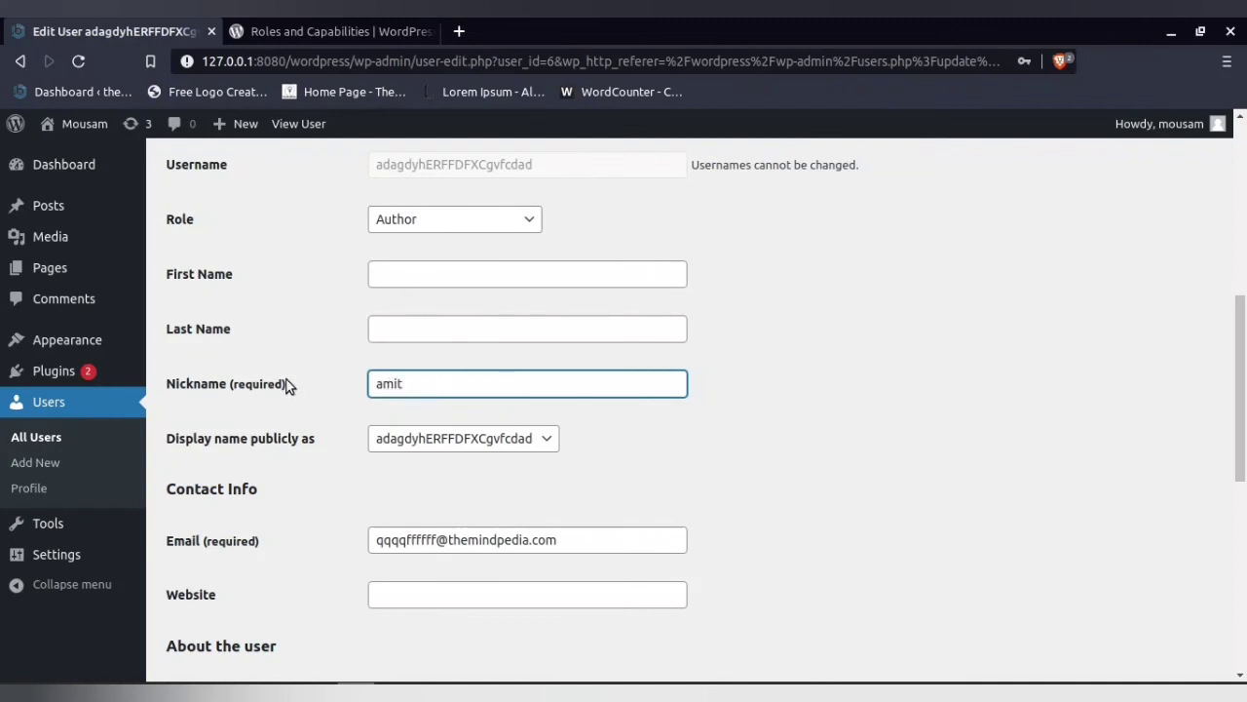
# Choose 'amit' as the public display name and update the user
pyautogui.click(450, 443)
pyautogui.click(437, 477)
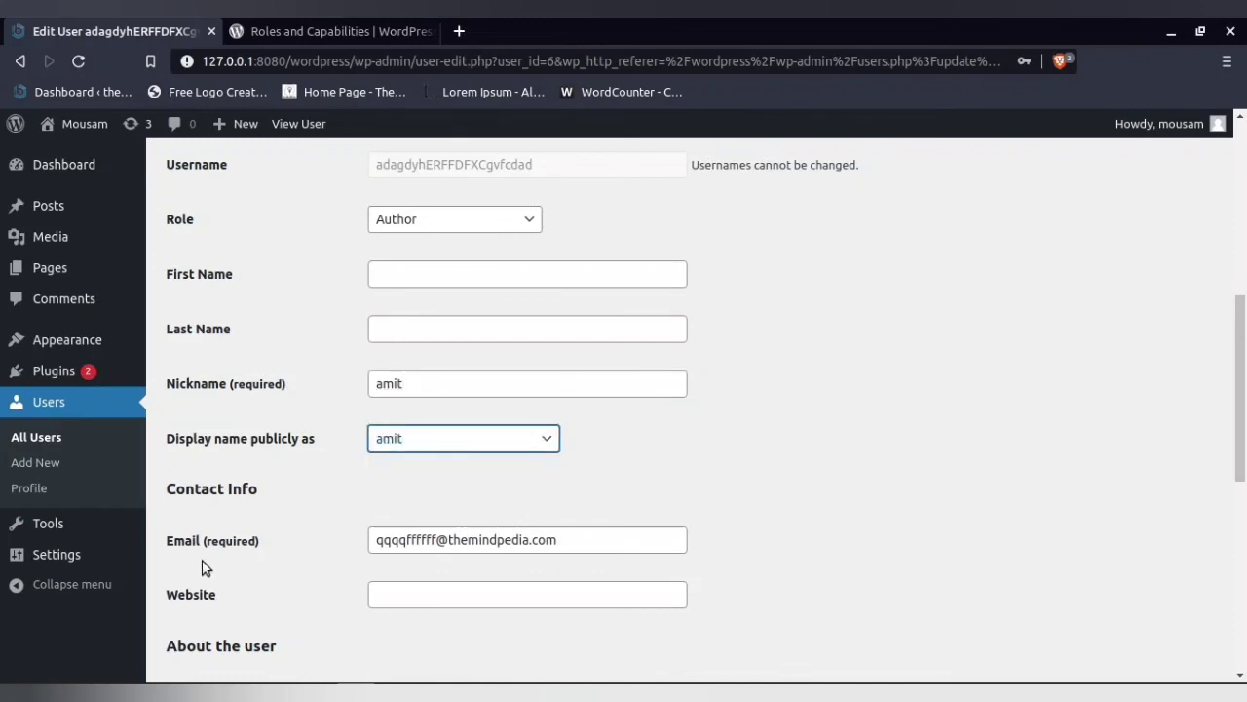
pyautogui.scroll(-5, 206, 569)
pyautogui.scroll(-4, 211, 567)
pyautogui.click(213, 589)
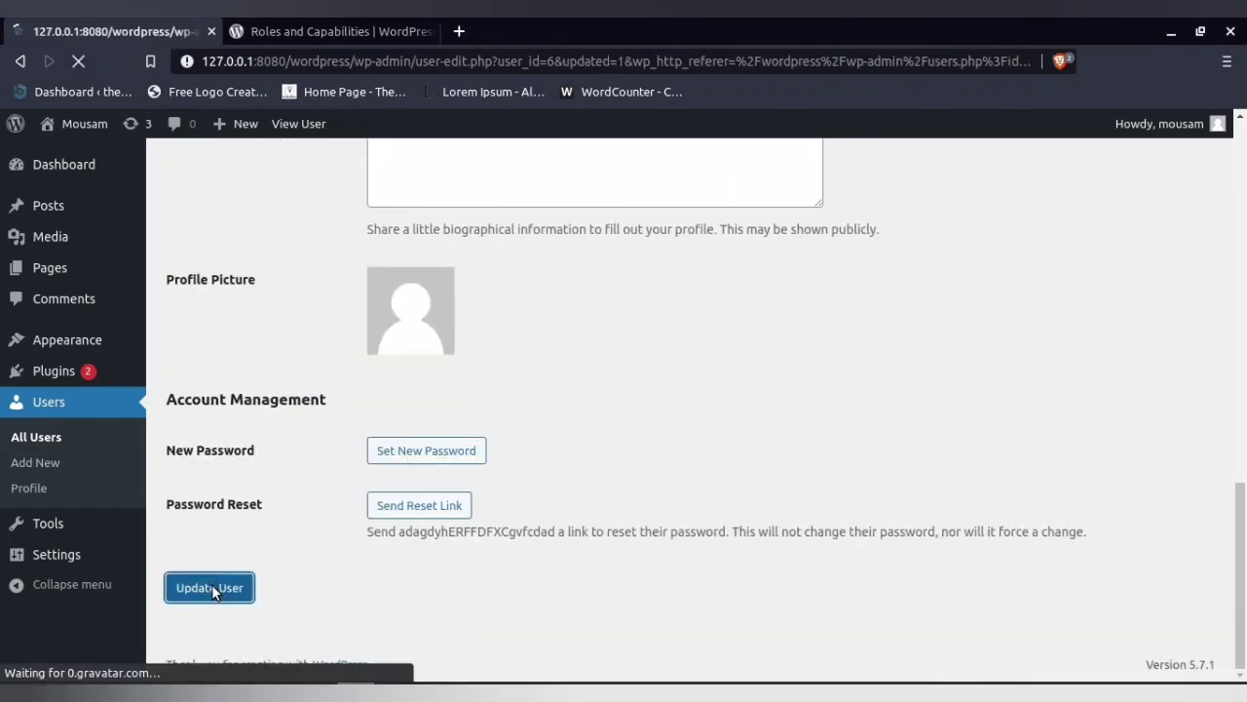
# Review amit's saved profile from All Users, then return to ONLYOFFICE slide 3
pyautogui.click(72, 417)
pyautogui.moveTo(279, 312)
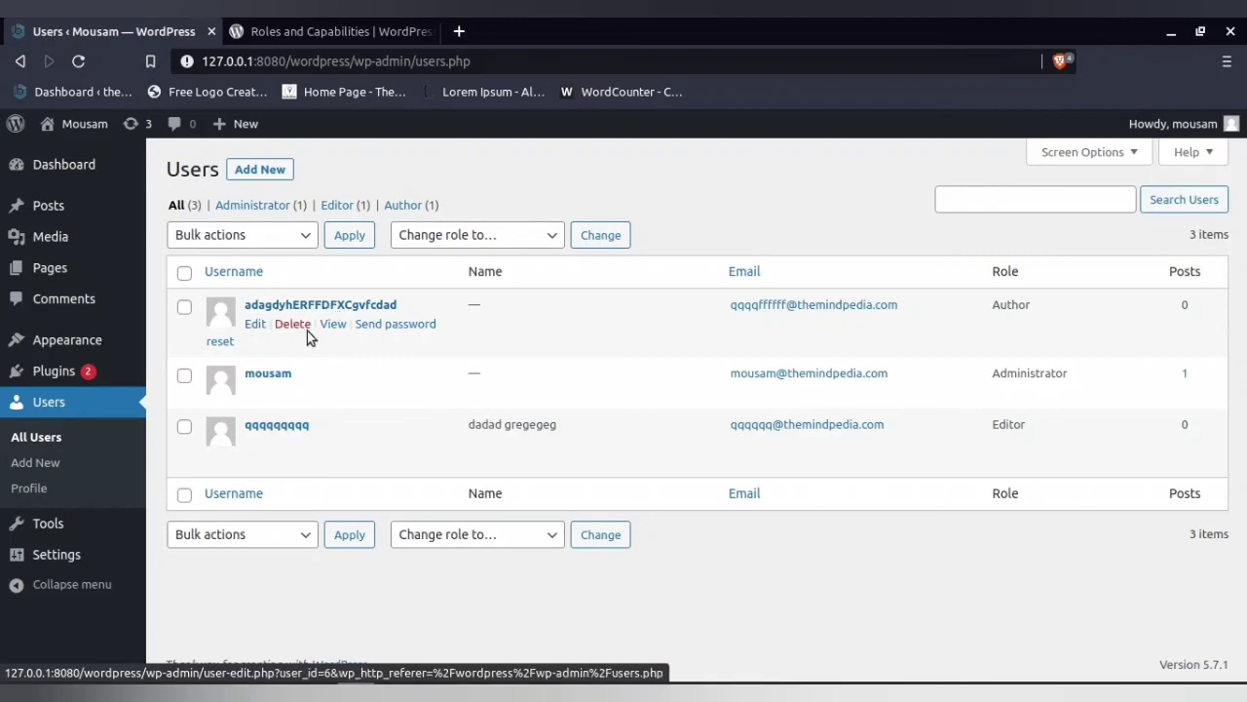
pyautogui.click(255, 324)
pyautogui.scroll(-5, 529, 477)
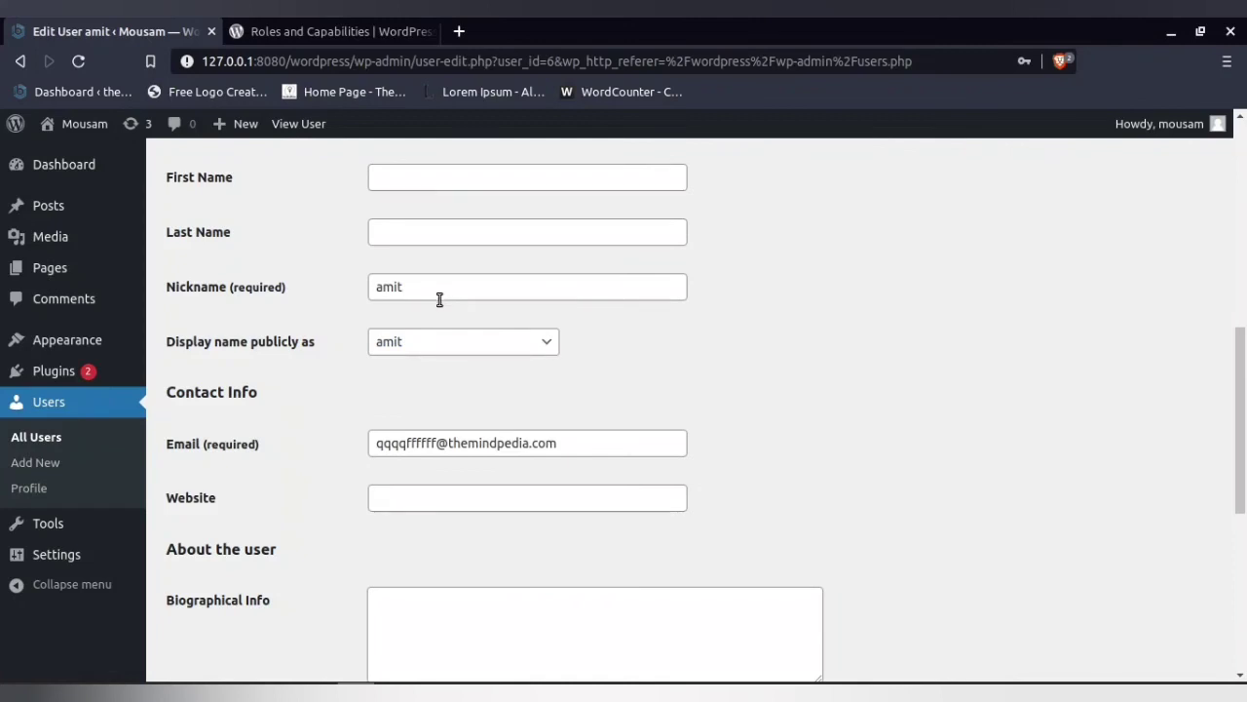
pyautogui.scroll(-3, 224, 531)
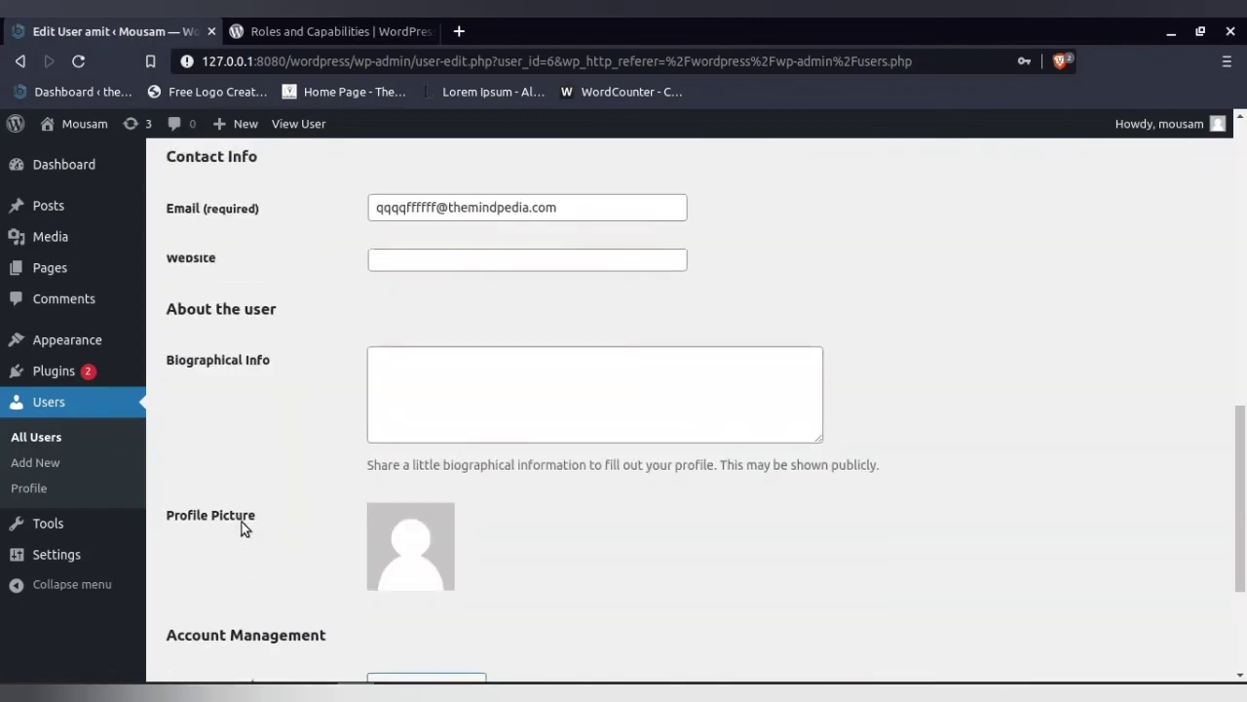
pyautogui.scroll(1, 243, 527)
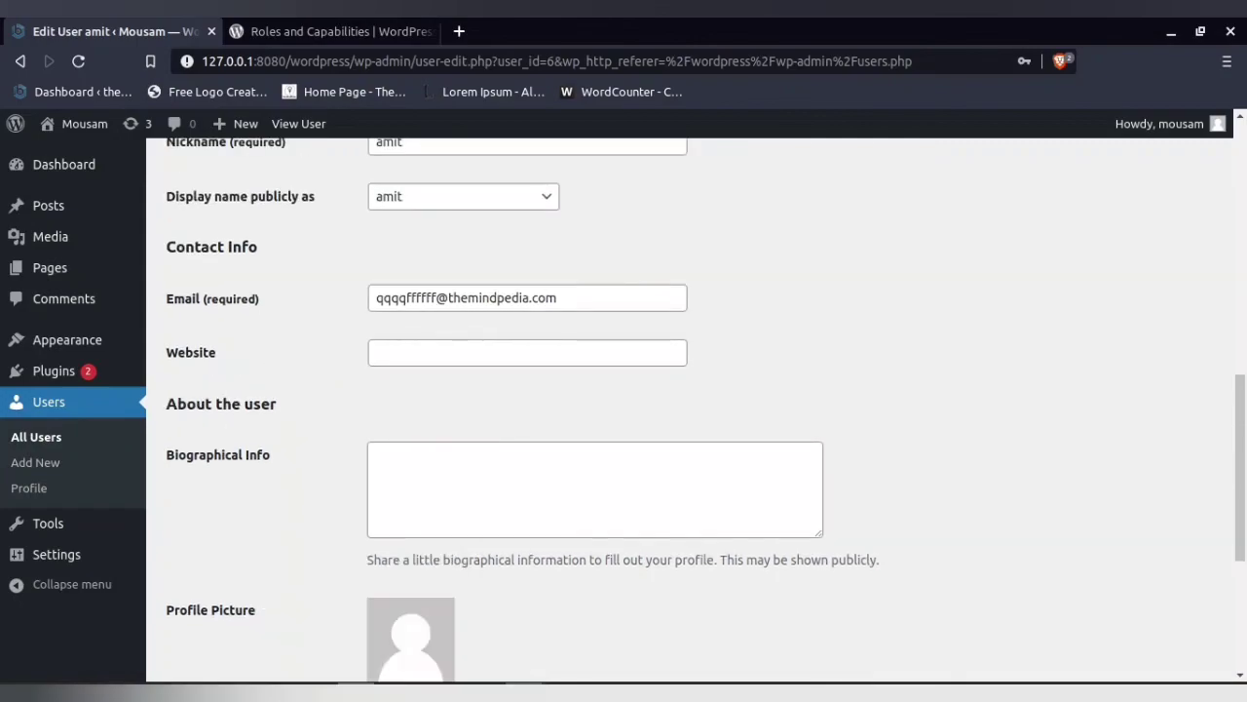
pyautogui.click(520, 693)
pyautogui.click(202, 253)
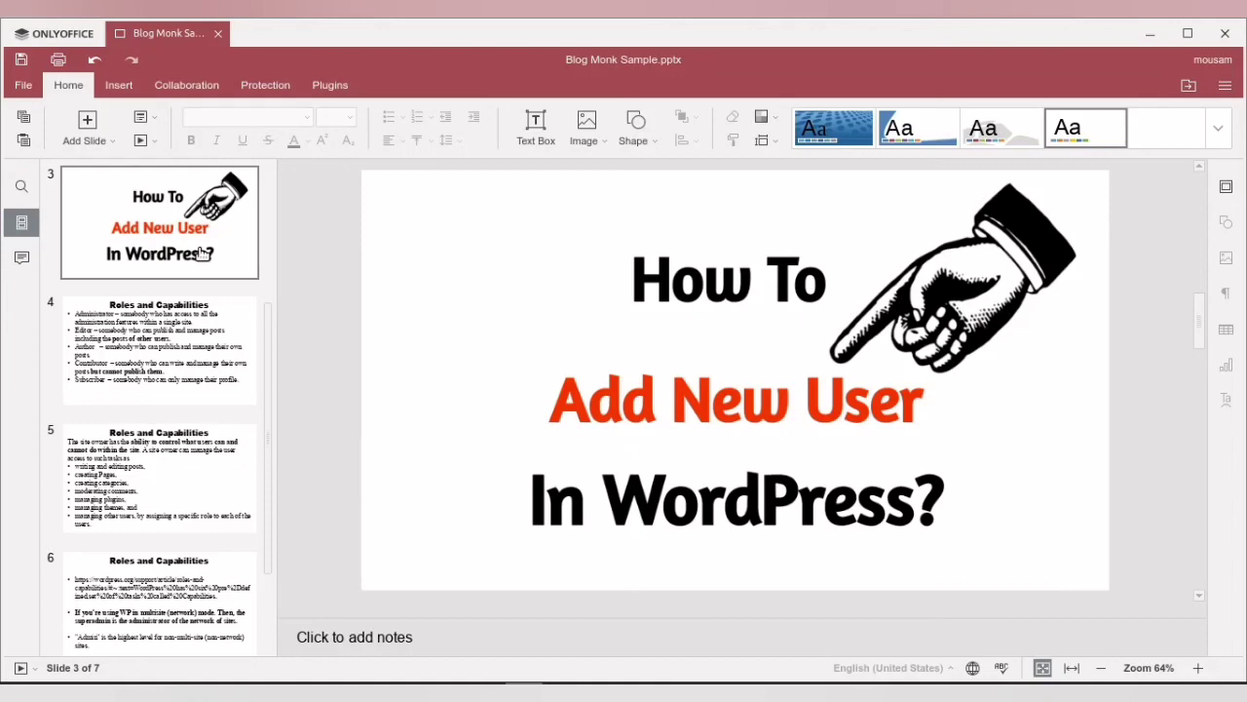
# Show slide 7, the closing 'Thank You For Watching My Video' slide
pyautogui.scroll(-3, 255, 520)
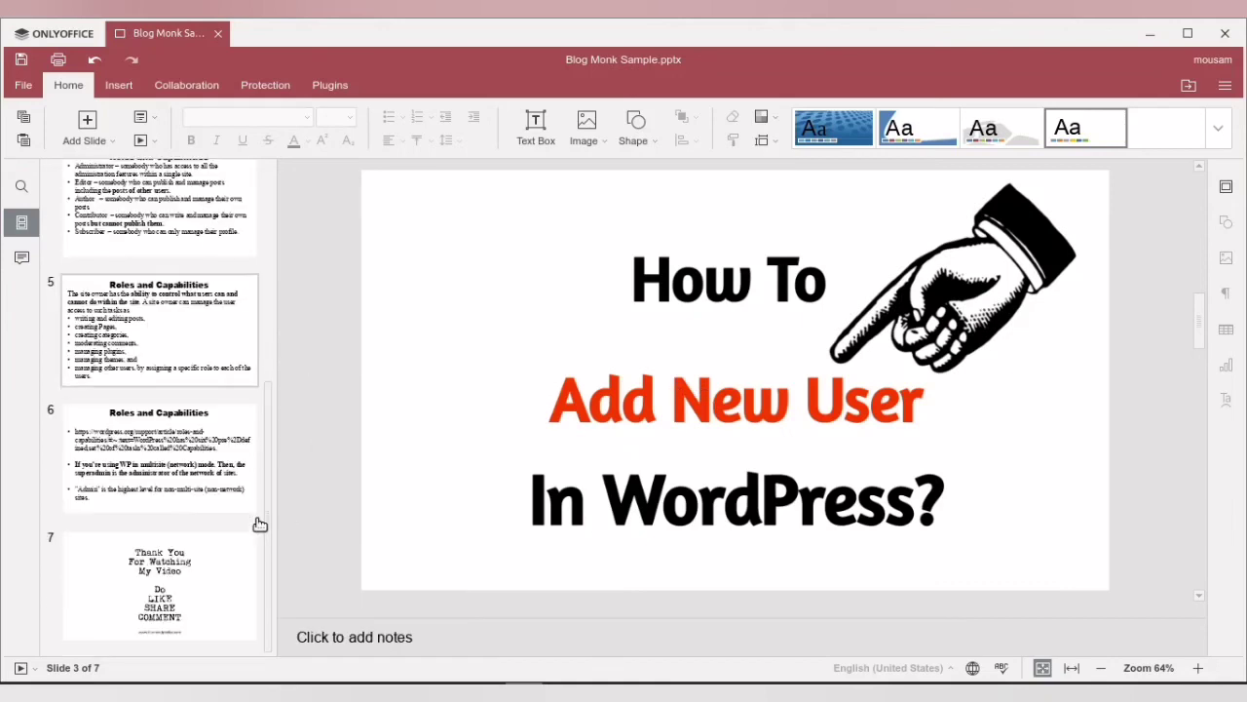
pyautogui.click(178, 585)
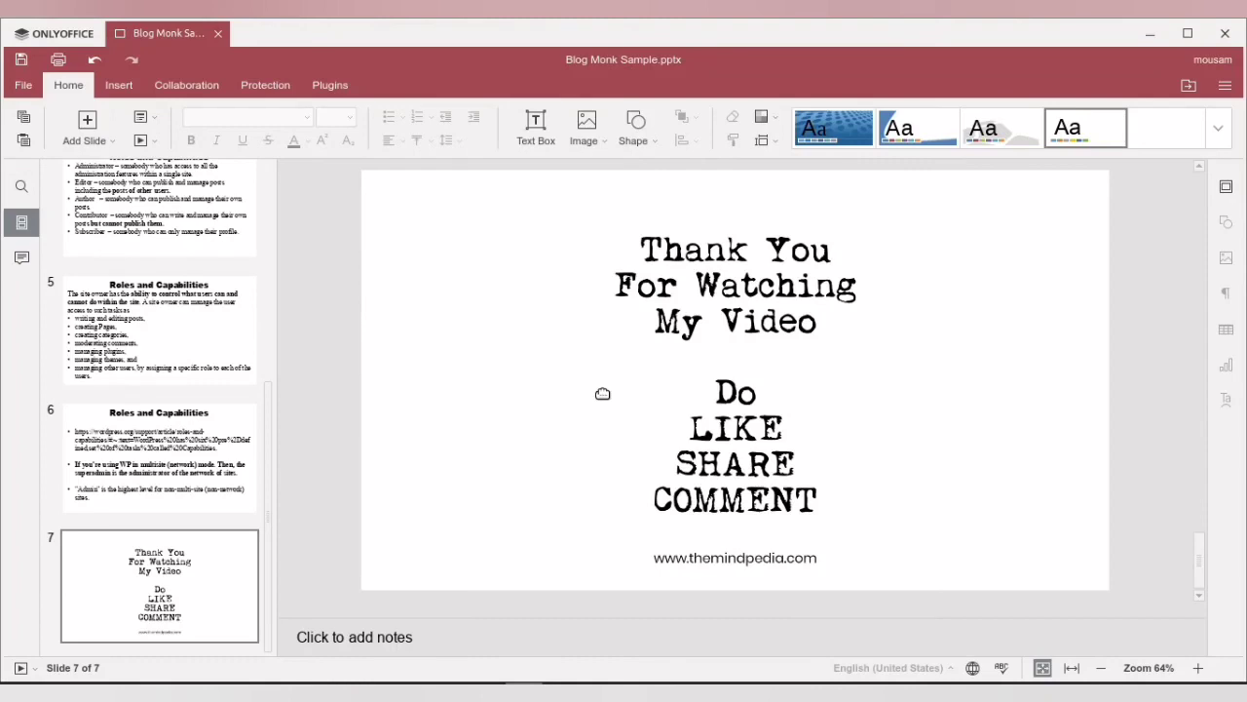